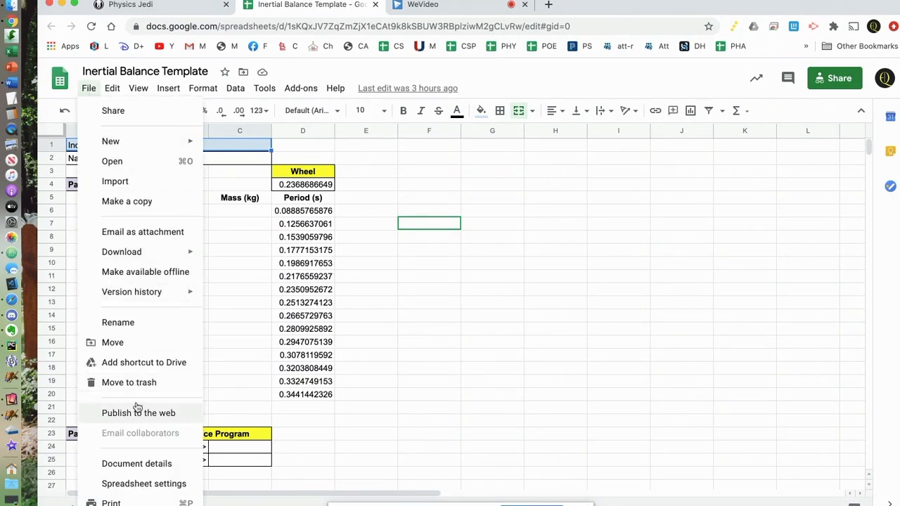
- Make a copy of the template named 'Inertial Balance' followed by your name
{"action": "left_click", "coordinate": [126, 201]}
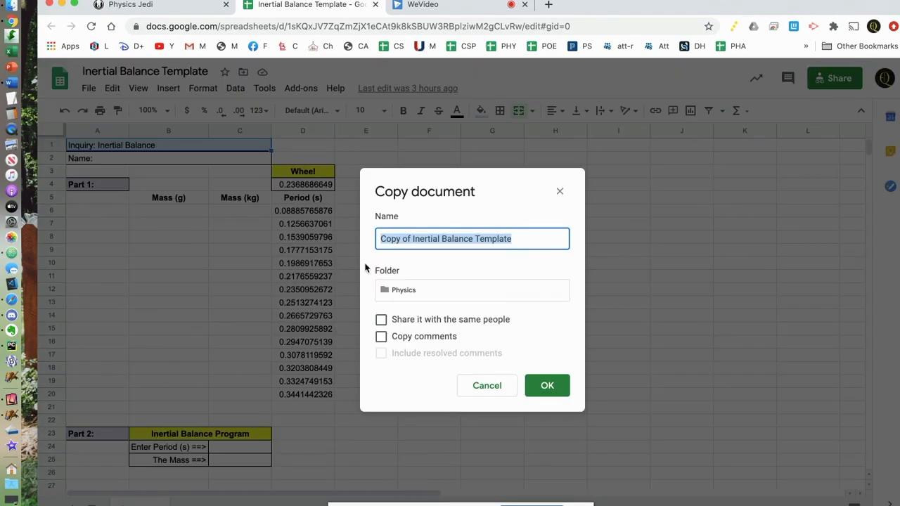
{"action": "type", "text": "Inertial Balance"}
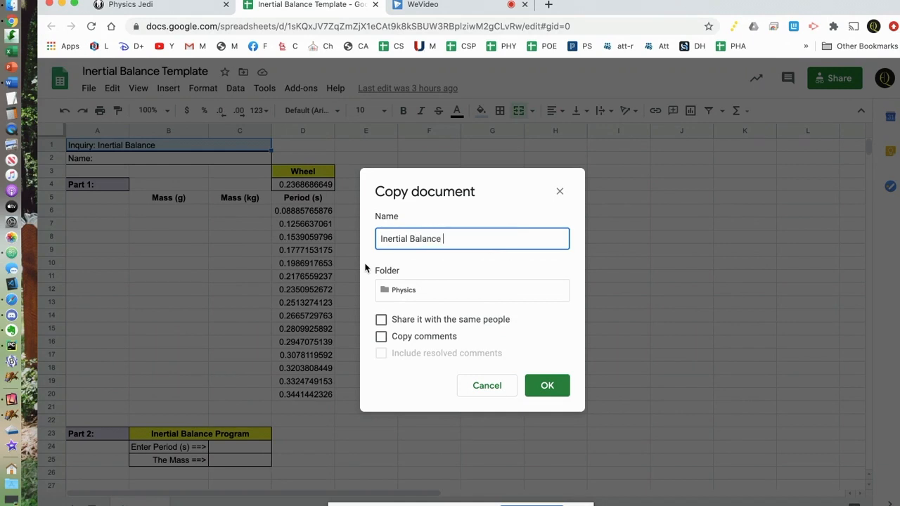
{"action": "type", "text": " (Hermon"}
{"action": "left_click", "coordinate": [547, 386]}
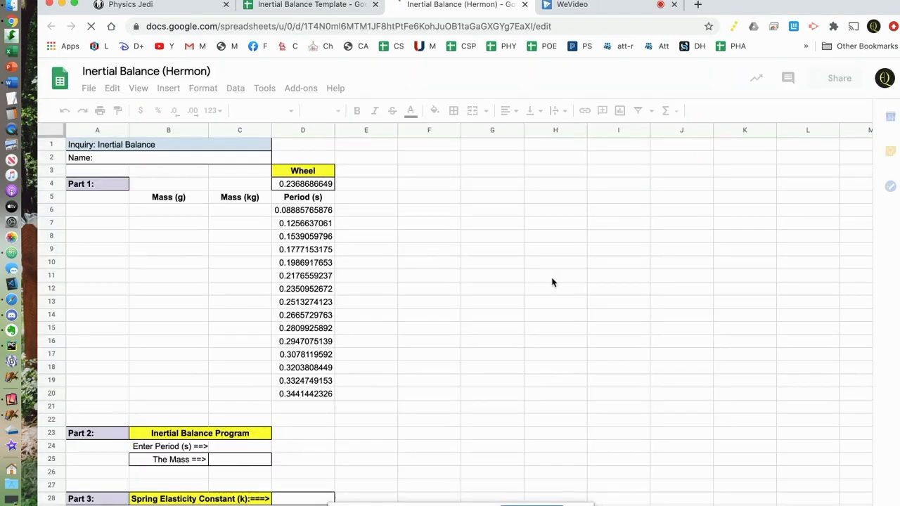
- Close the original template and switch to the Physics Jedi assignment page
{"action": "left_click", "coordinate": [375, 4]}
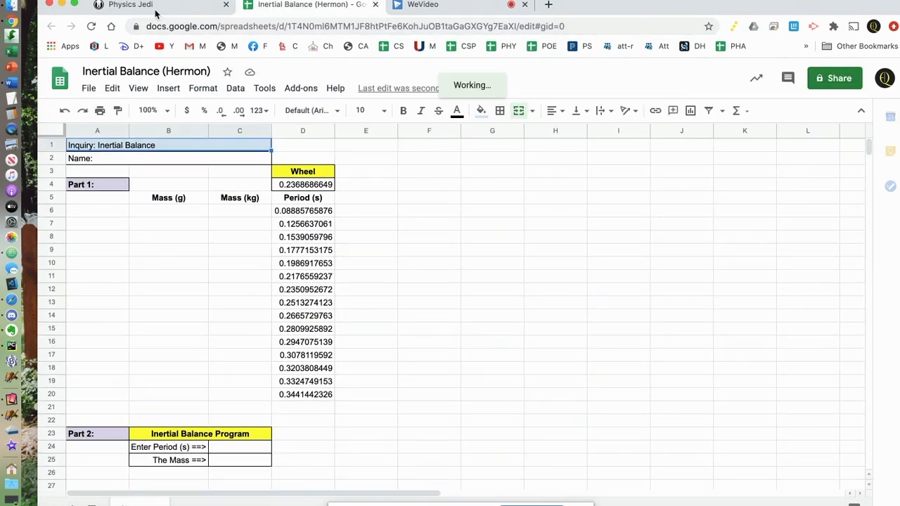
{"action": "left_click", "coordinate": [150, 9]}
{"action": "scroll", "coordinate": [394, 288], "scroll_direction": "down", "scroll_amount": 5}
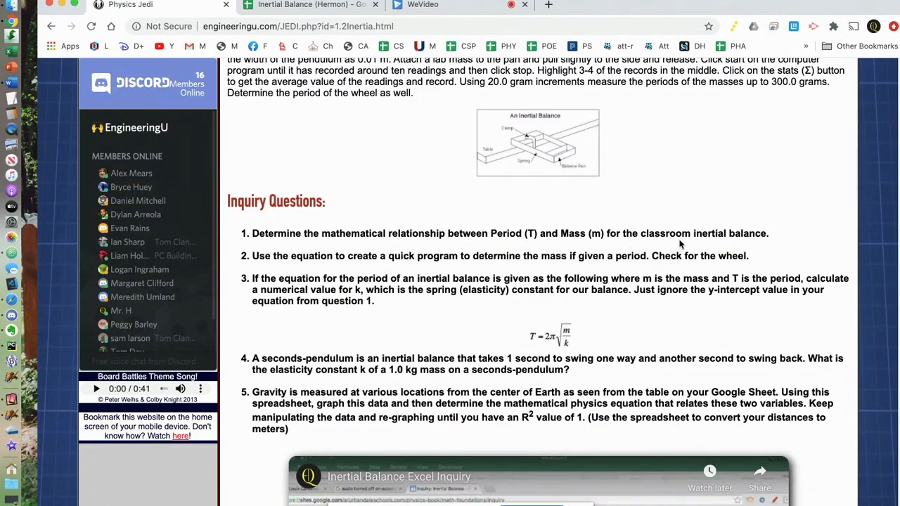
- Switch back to the copied Inertial Balance spreadsheet
{"action": "left_click", "coordinate": [294, 5]}
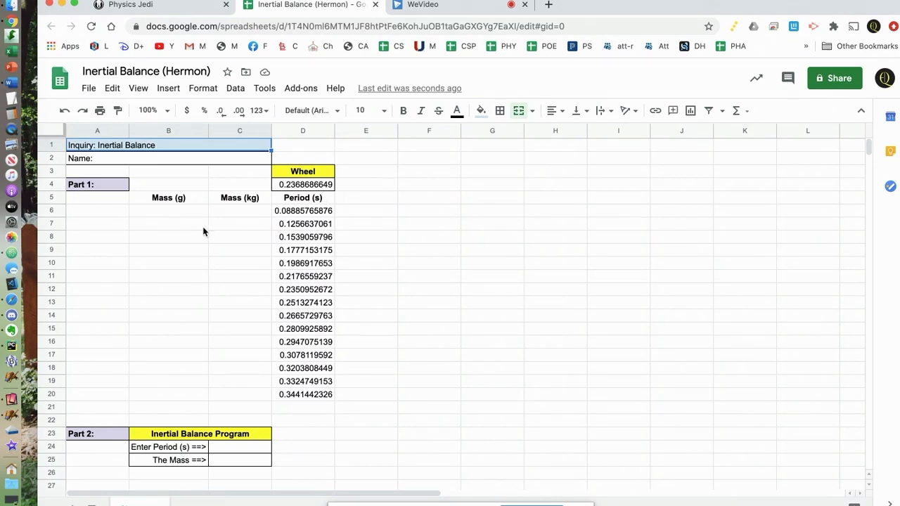
- Enter 20 and 40 in B6:B7 and extend the series down to 300 in B20
{"action": "left_click", "coordinate": [166, 214]}
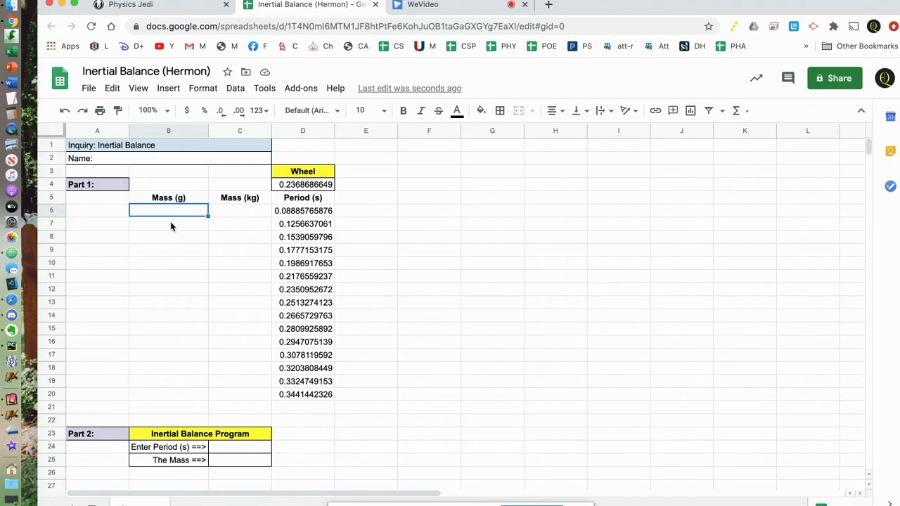
{"action": "type", "text": "20"}
{"action": "key", "text": "Return"}
{"action": "type", "text": "40"}
{"action": "key", "text": "Return"}
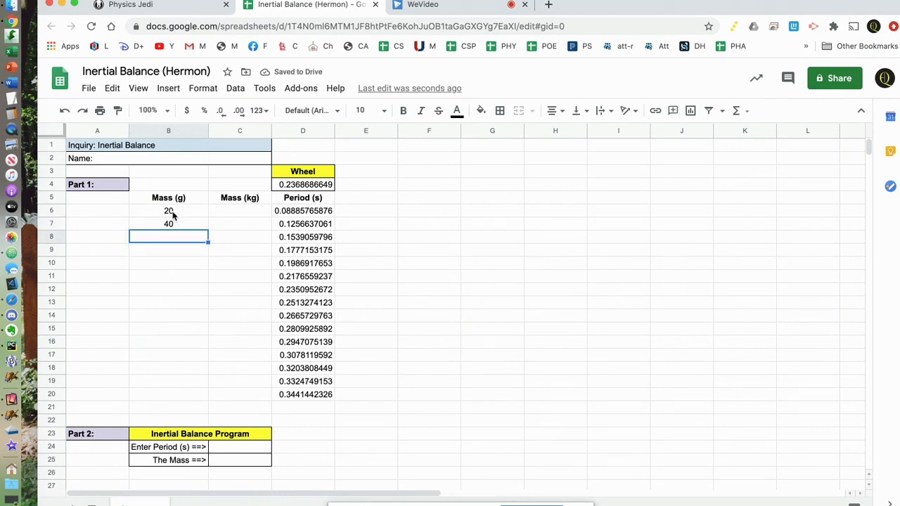
{"action": "left_click", "coordinate": [173, 214]}
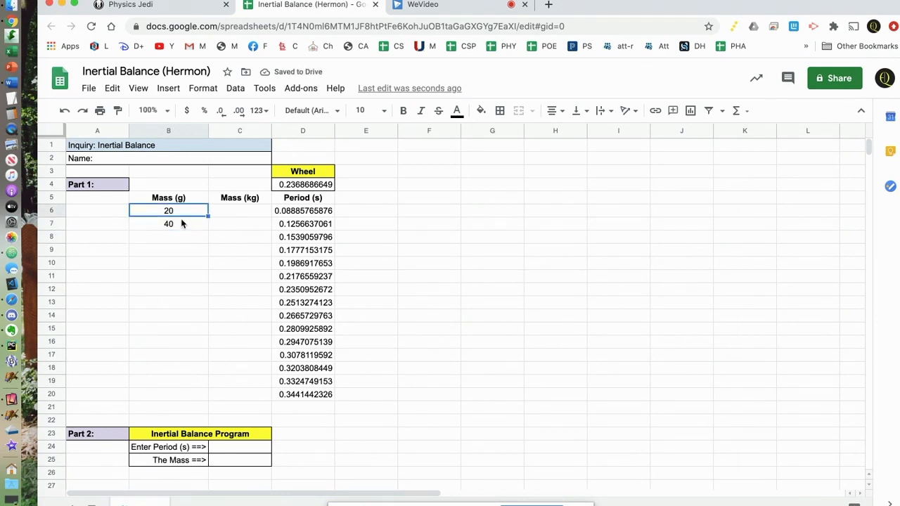
{"action": "left_click", "coordinate": [182, 224], "text": "shift"}
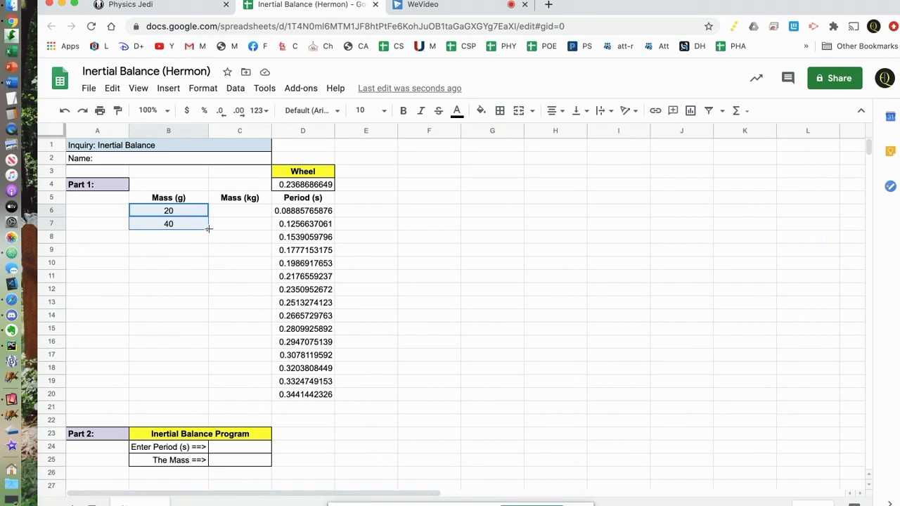
{"action": "left_click_drag", "start_coordinate": [208, 229], "coordinate": [202, 391]}
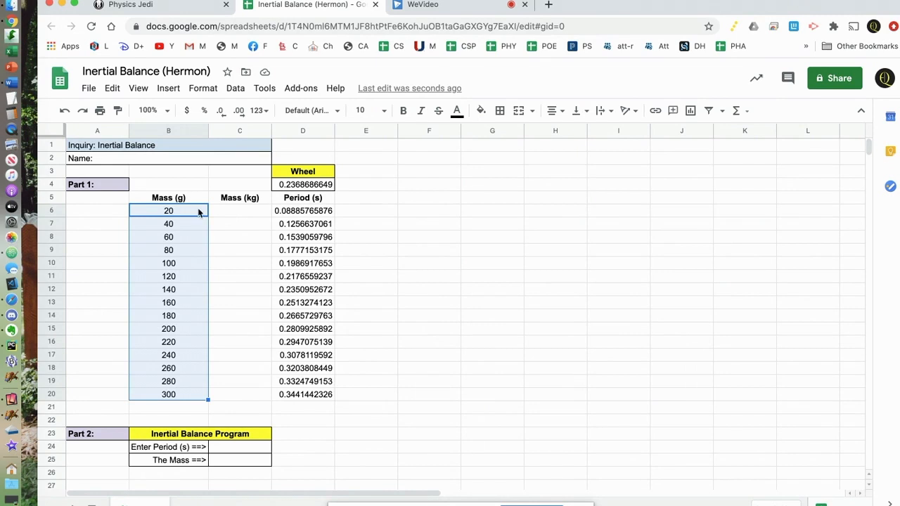
{"action": "left_click", "coordinate": [244, 214]}
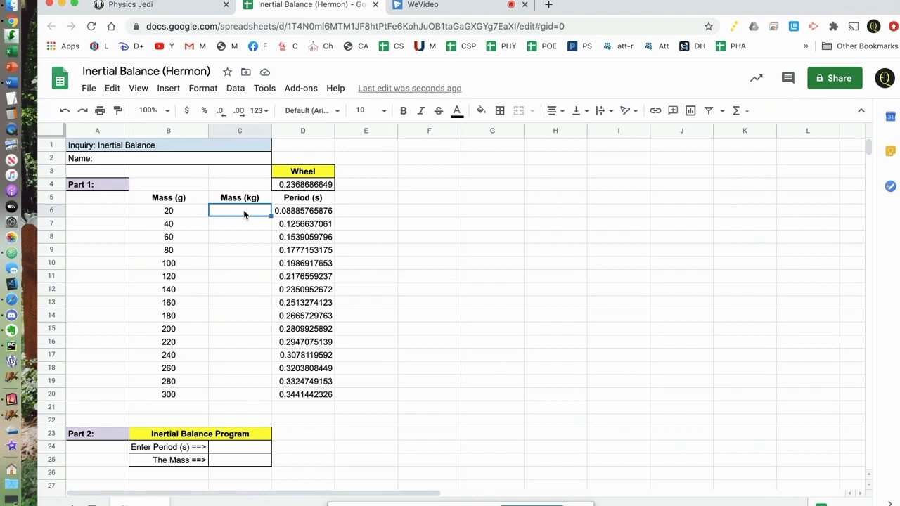
- Fill C6:C20 with each B value divided by 1000 to get kilograms
{"action": "double_click", "coordinate": [244, 213]}
{"action": "type", "text": "="}
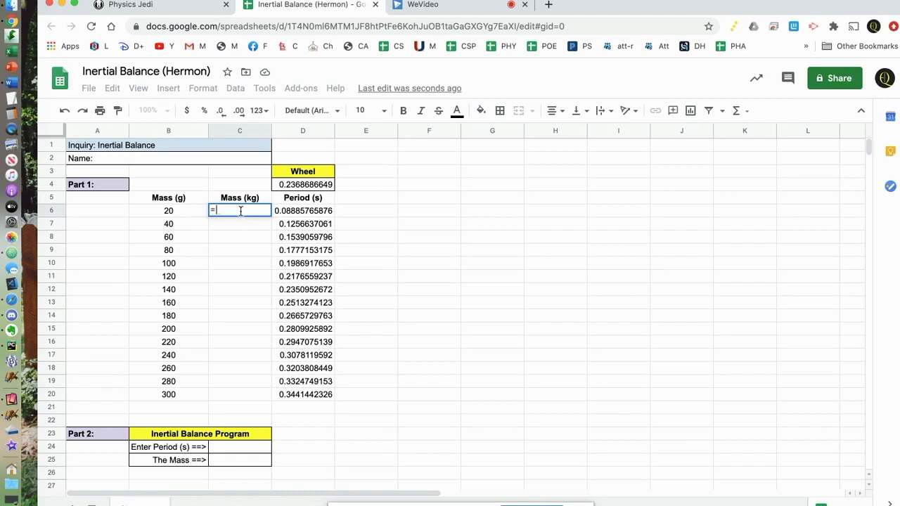
{"action": "left_click", "coordinate": [169, 211]}
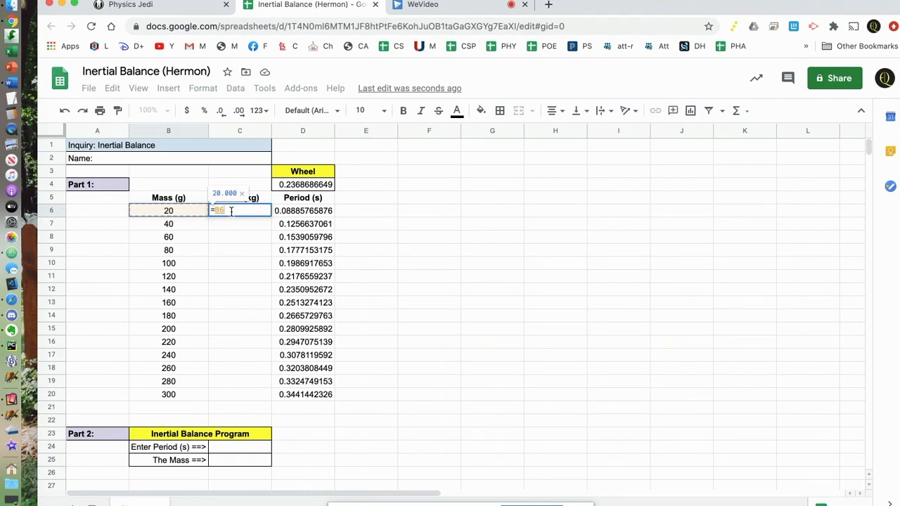
{"action": "type", "text": "/1000"}
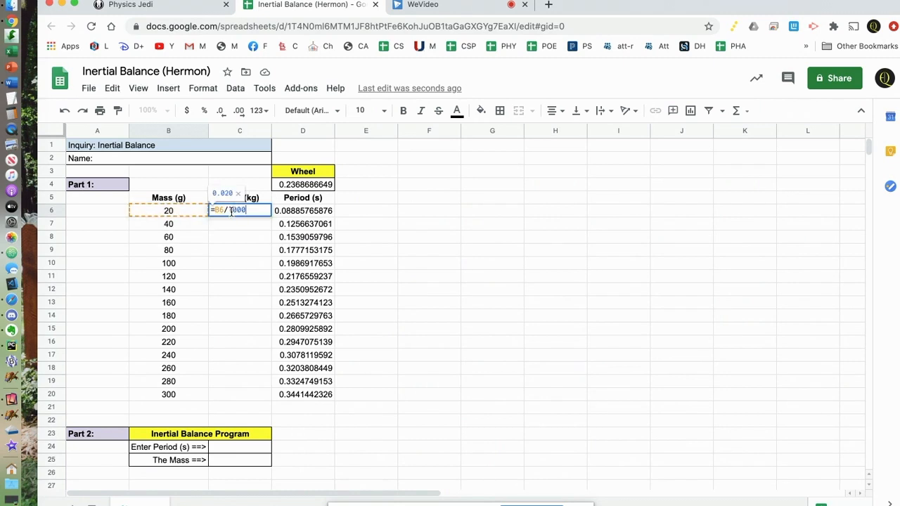
{"action": "key", "text": "Return"}
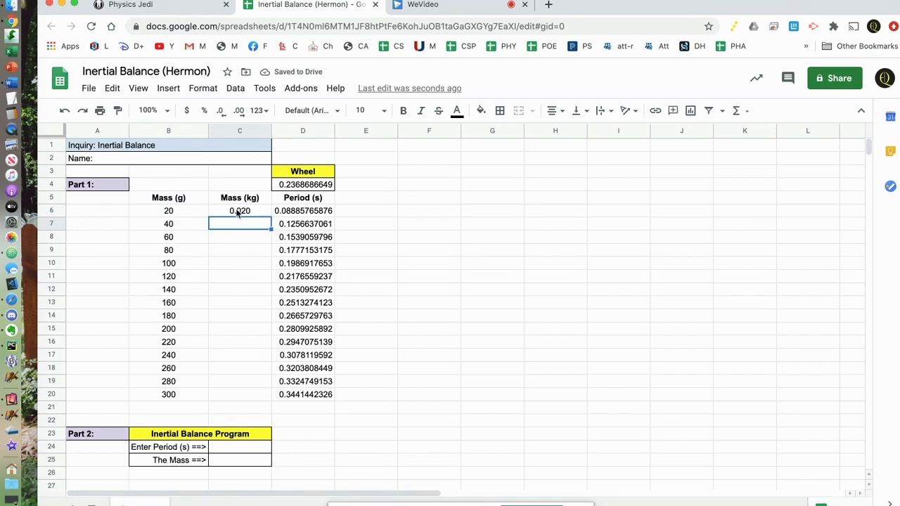
{"action": "left_click", "coordinate": [237, 213]}
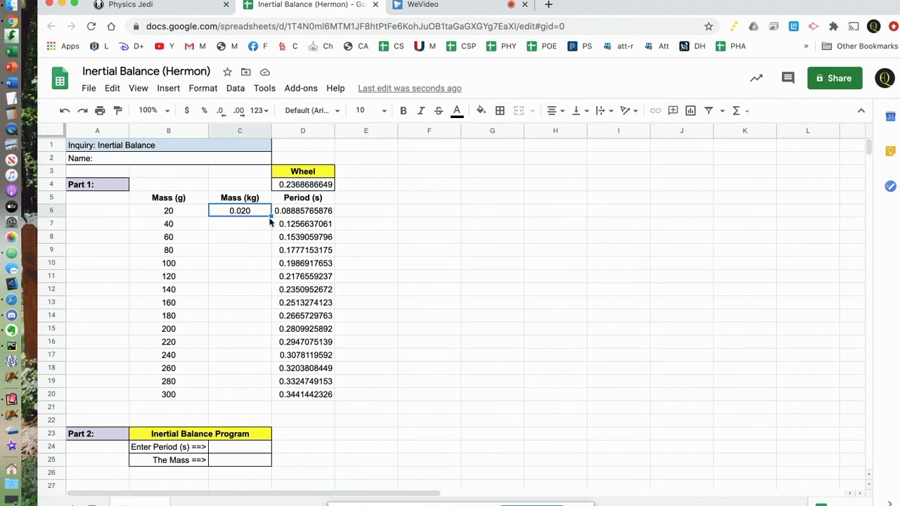
{"action": "left_click_drag", "start_coordinate": [271, 215], "coordinate": [261, 396]}
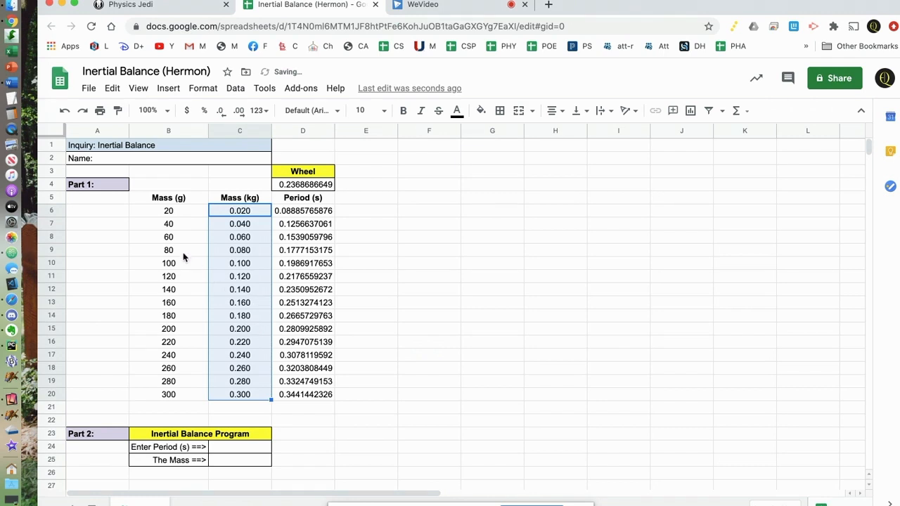
{"action": "double_click", "coordinate": [240, 306]}
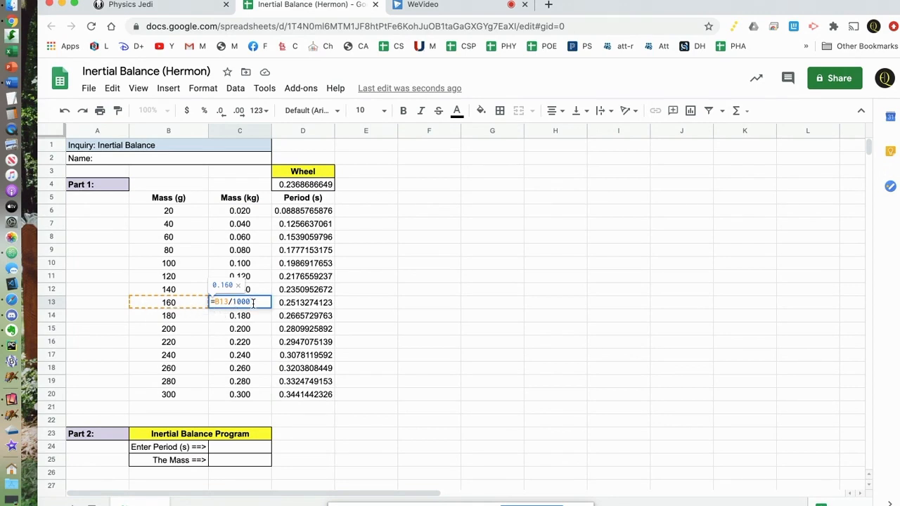
{"action": "key", "text": "Return"}
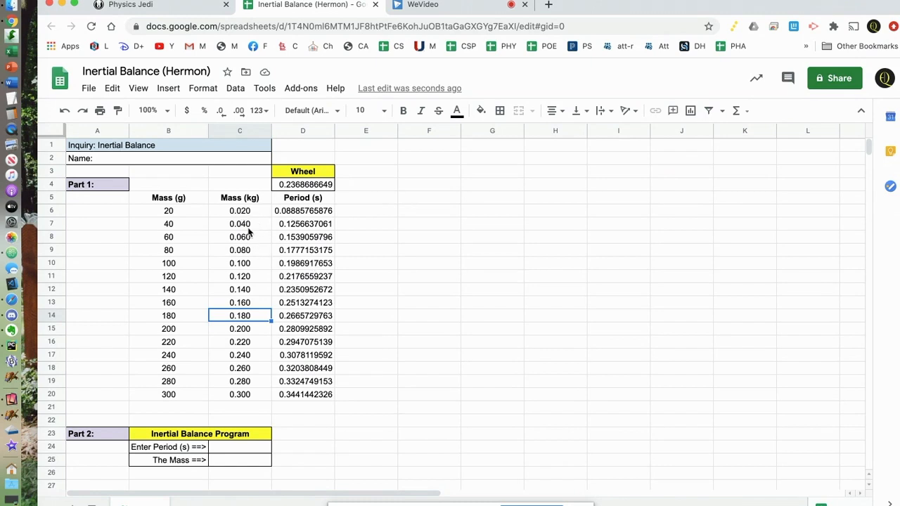
- Insert a chart of the C6:D20 mass (kg) and period data
{"action": "mouse_move", "coordinate": [239, 211]}
{"action": "left_mouse_down"}
{"action": "mouse_move", "coordinate": [287, 291]}
{"action": "mouse_move", "coordinate": [315, 401]}
{"action": "left_mouse_up"}
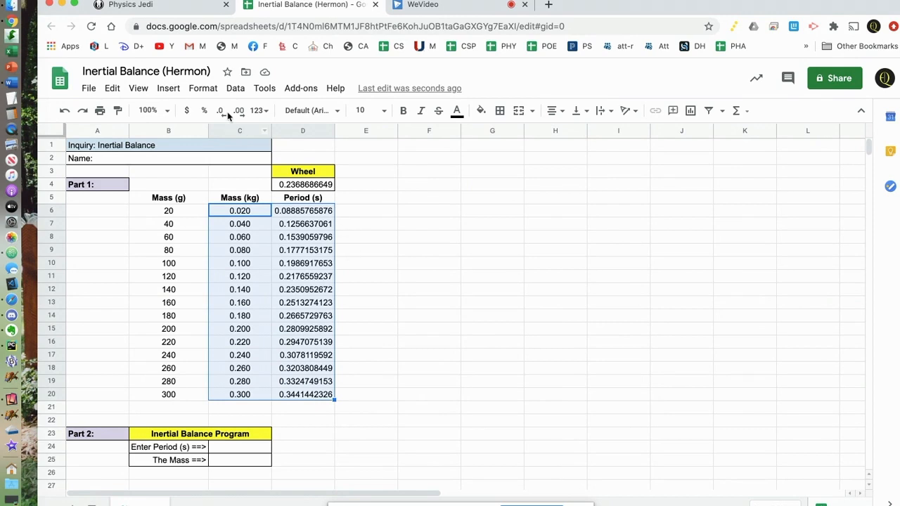
{"action": "left_click", "coordinate": [169, 89]}
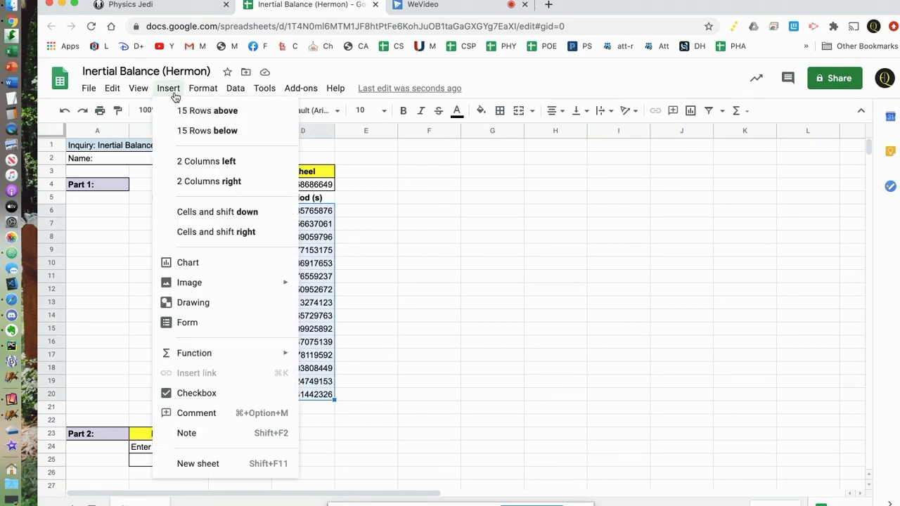
{"action": "left_click", "coordinate": [196, 262]}
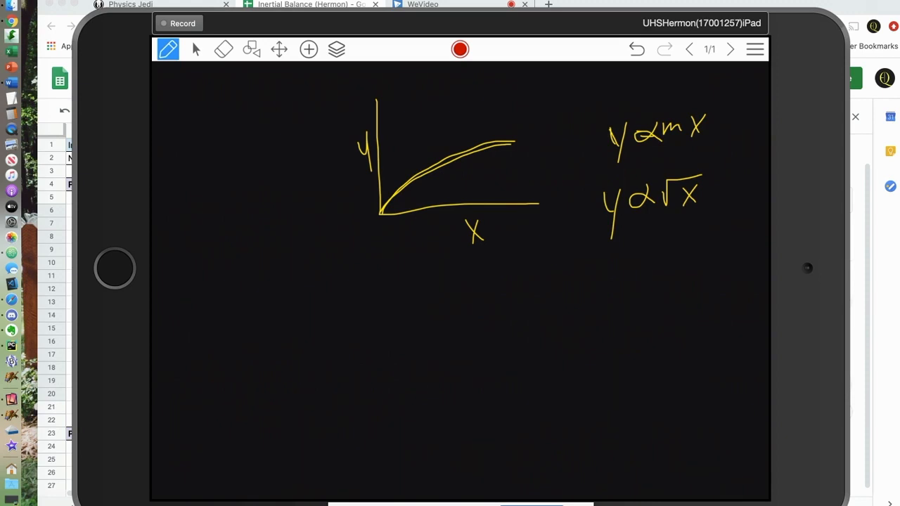
- Handwrite T ∝ √m under y ∝ √x on the whiteboard, then return to Sheets
{"action": "left_click_drag", "start_coordinate": [615, 258], "coordinate": [615, 283]}
{"action": "mouse_move", "coordinate": [601, 262]}
{"action": "left_mouse_down"}
{"action": "mouse_move", "coordinate": [629, 253]}
{"action": "mouse_move", "coordinate": [665, 269]}
{"action": "mouse_move", "coordinate": [717, 238]}
{"action": "left_mouse_up"}
{"action": "mouse_move", "coordinate": [690, 266]}
{"action": "left_mouse_down"}
{"action": "mouse_move", "coordinate": [694, 254]}
{"action": "mouse_move", "coordinate": [712, 266]}
{"action": "left_mouse_up"}
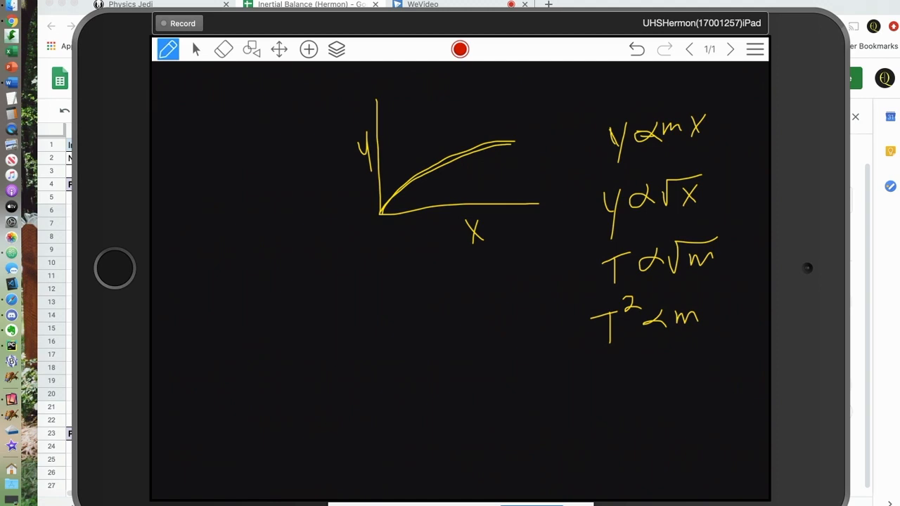
{"action": "left_click", "coordinate": [864, 307]}
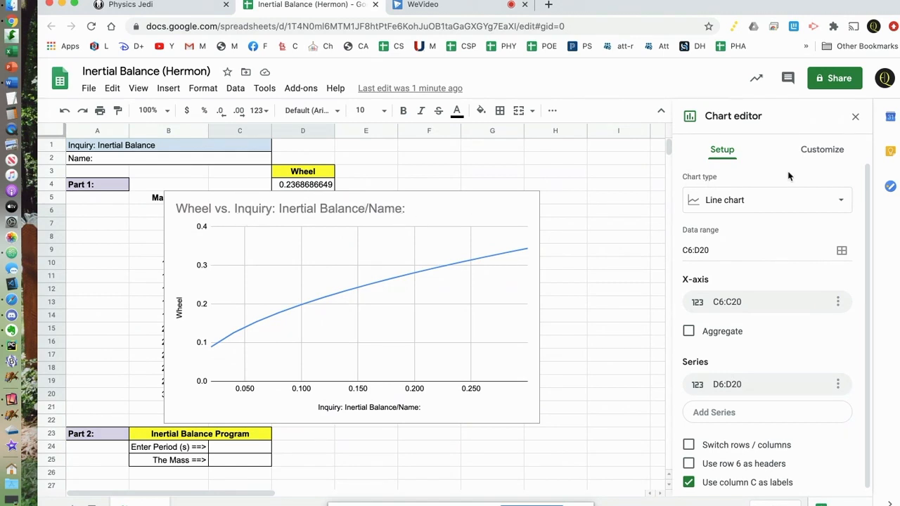
- Set the chart style to a light blue background with a black border
{"action": "left_click", "coordinate": [815, 155]}
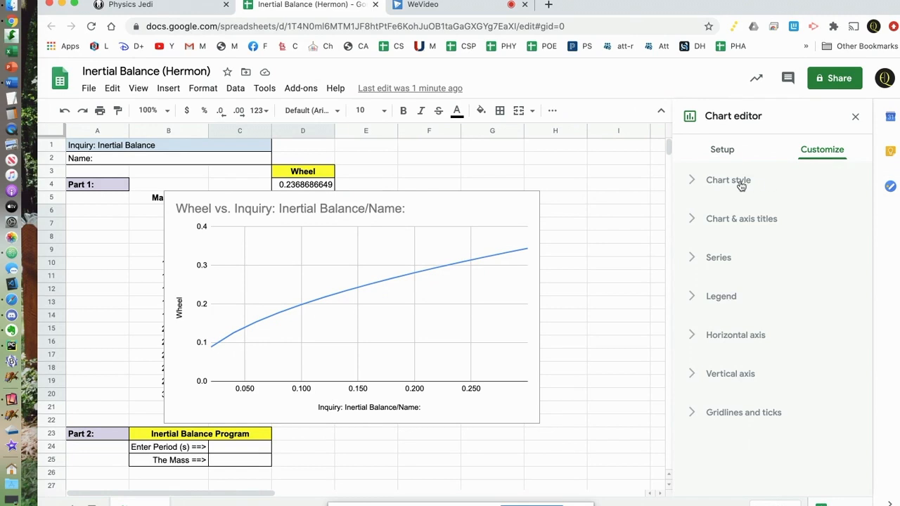
{"action": "left_click", "coordinate": [698, 181]}
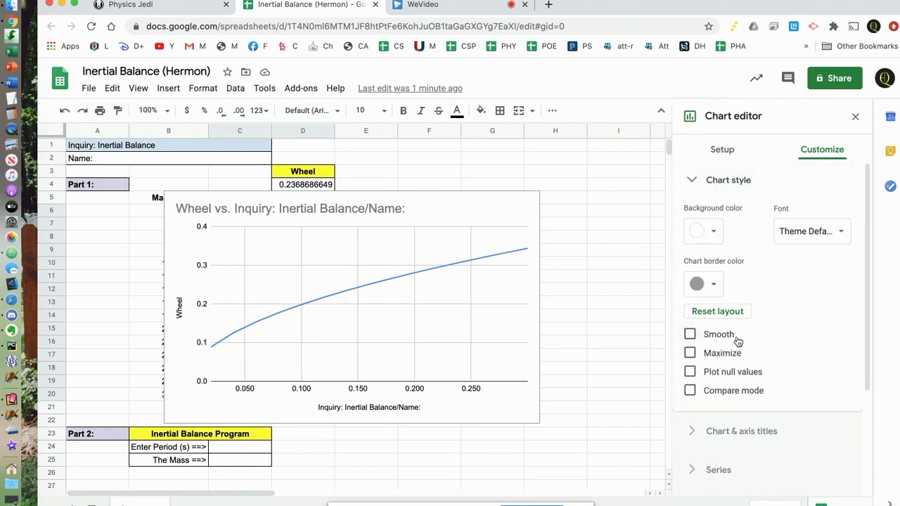
{"action": "left_click", "coordinate": [713, 233]}
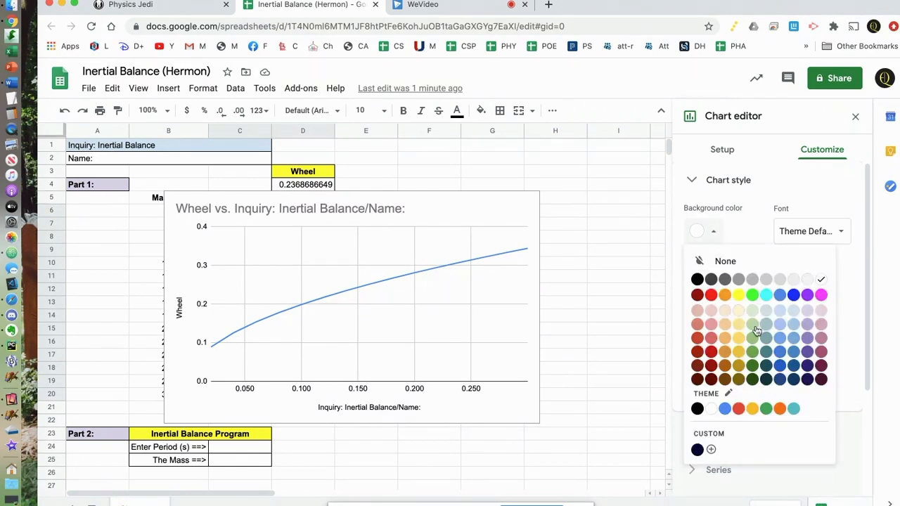
{"action": "left_click", "coordinate": [794, 316]}
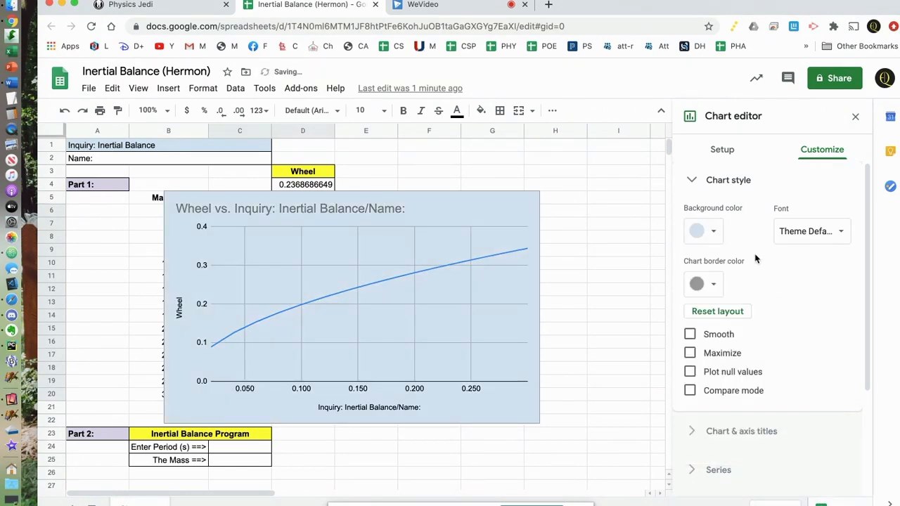
{"action": "left_click", "coordinate": [714, 284]}
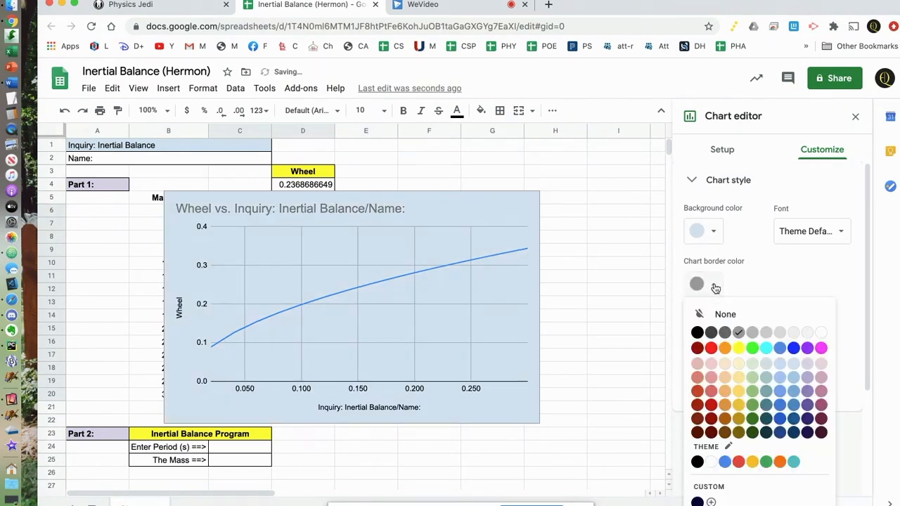
{"action": "left_click", "coordinate": [750, 348]}
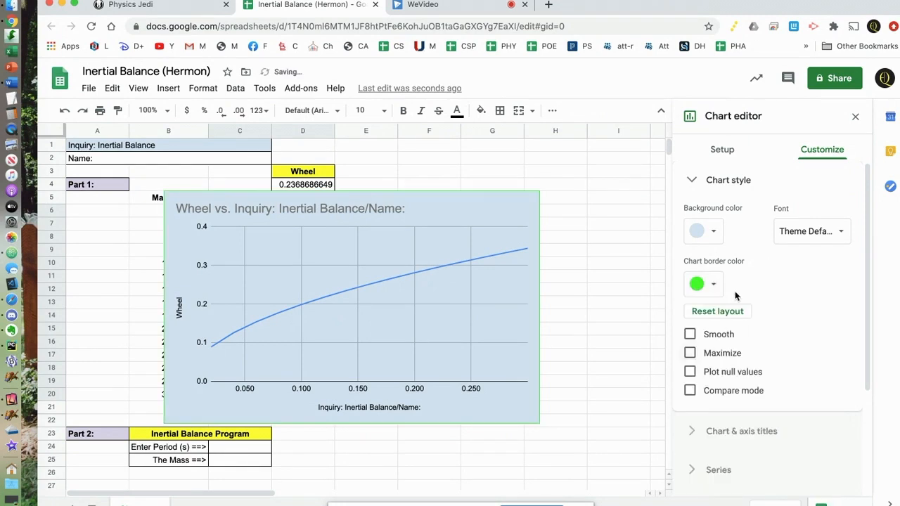
{"action": "left_click", "coordinate": [713, 284]}
{"action": "left_click", "coordinate": [699, 341]}
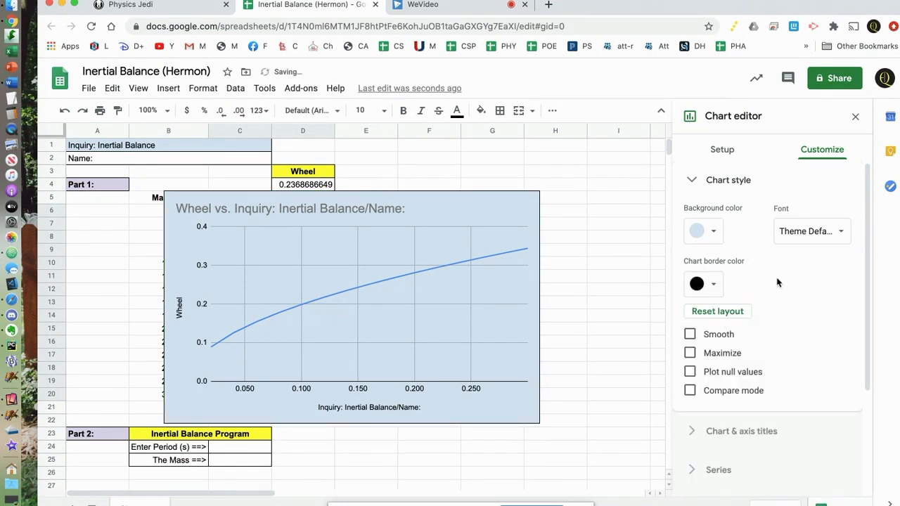
{"action": "left_click", "coordinate": [703, 181]}
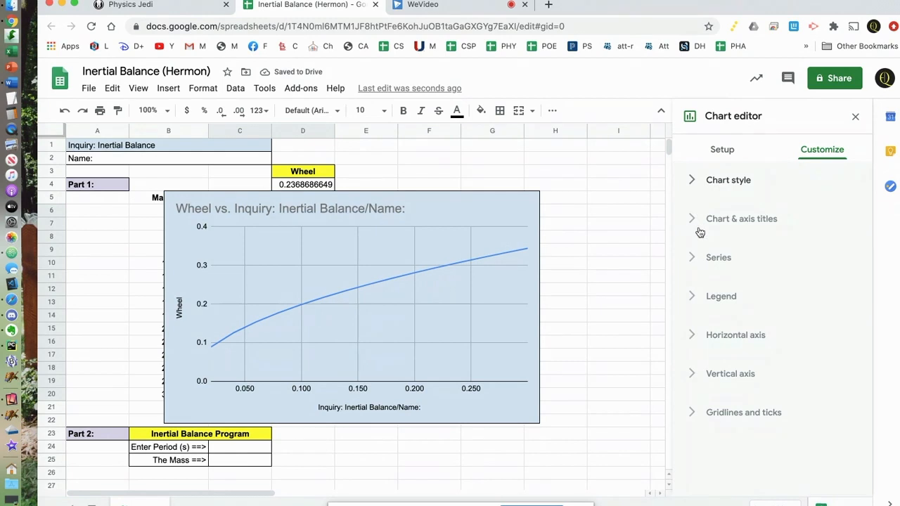
- Retitle the chart 'period vs.mass'
{"action": "left_click", "coordinate": [693, 220]}
{"action": "left_click", "coordinate": [741, 312]}
{"action": "left_click_drag", "start_coordinate": [695, 314], "coordinate": [811, 323]}
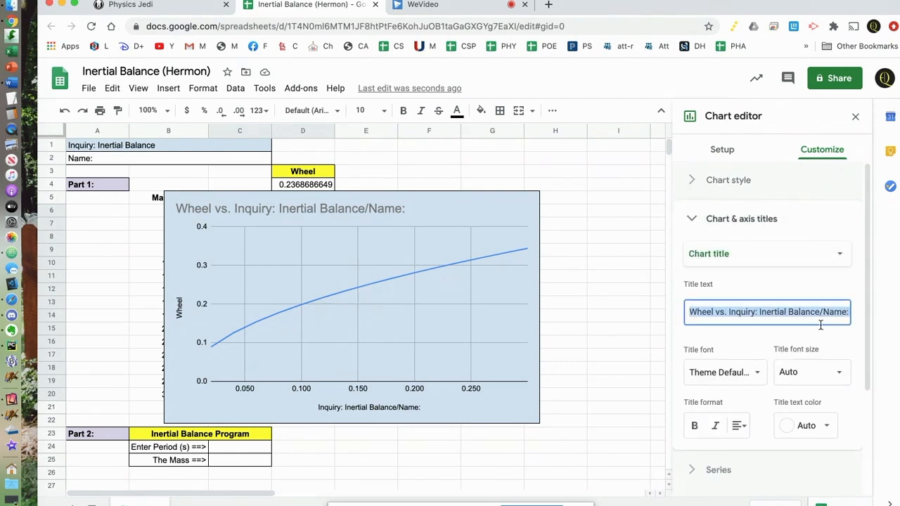
{"action": "type", "text": "p"}
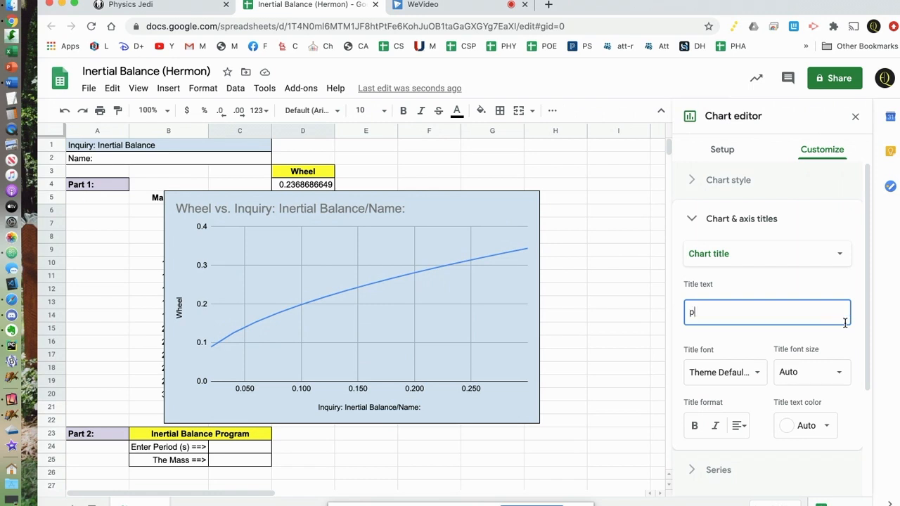
{"action": "type", "text": "eriod vx. mass"}
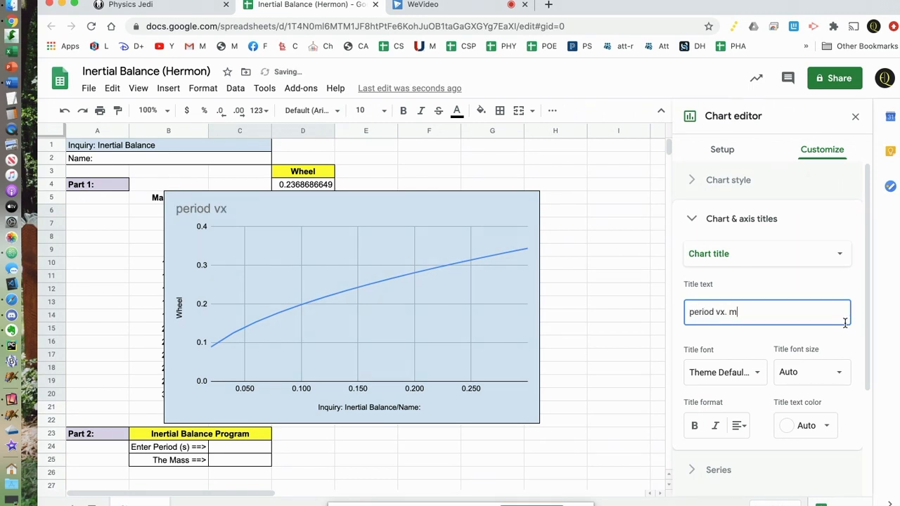
{"action": "key", "text": "BackSpace"}
{"action": "key", "text": "BackSpace"}
{"action": "key", "text": "BackSpace"}
{"action": "key", "text": "BackSpace"}
{"action": "key", "text": "BackSpace"}
{"action": "key", "text": "BackSpace"}
{"action": "key", "text": "BackSpace"}
{"action": "type", "text": "s.mass"}
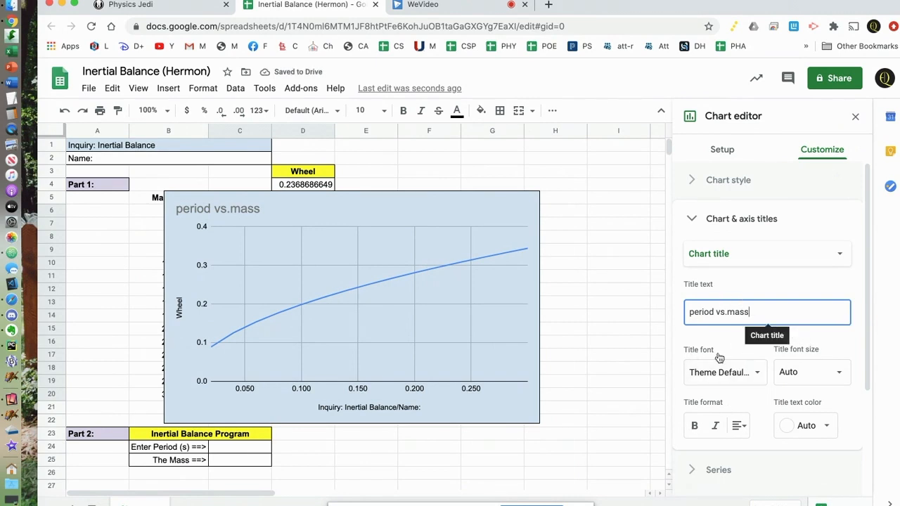
{"action": "left_click", "coordinate": [693, 220]}
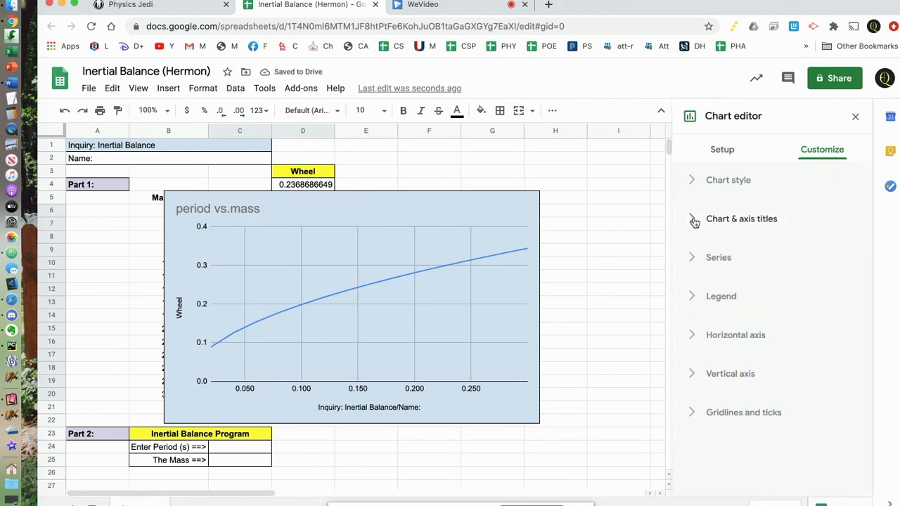
- Set the horizontal axis title to 'mass (kg)'
{"action": "left_click", "coordinate": [693, 221]}
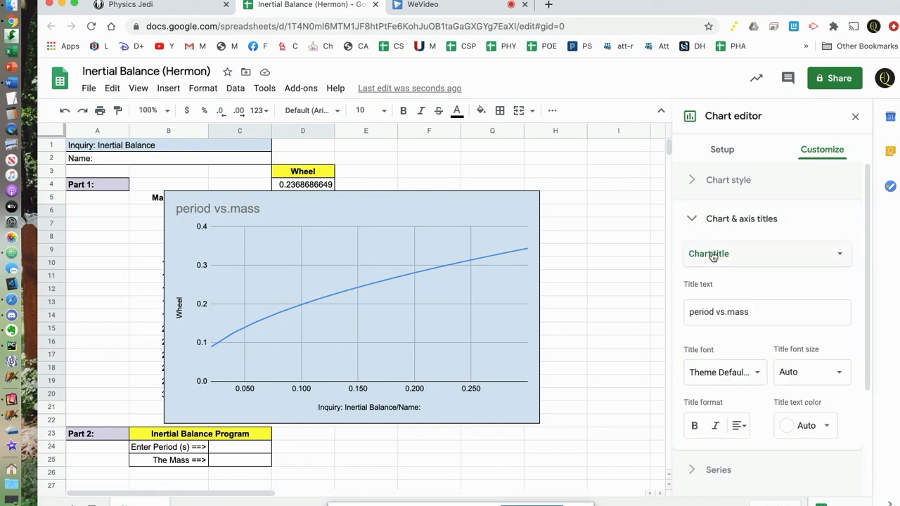
{"action": "left_click", "coordinate": [801, 258]}
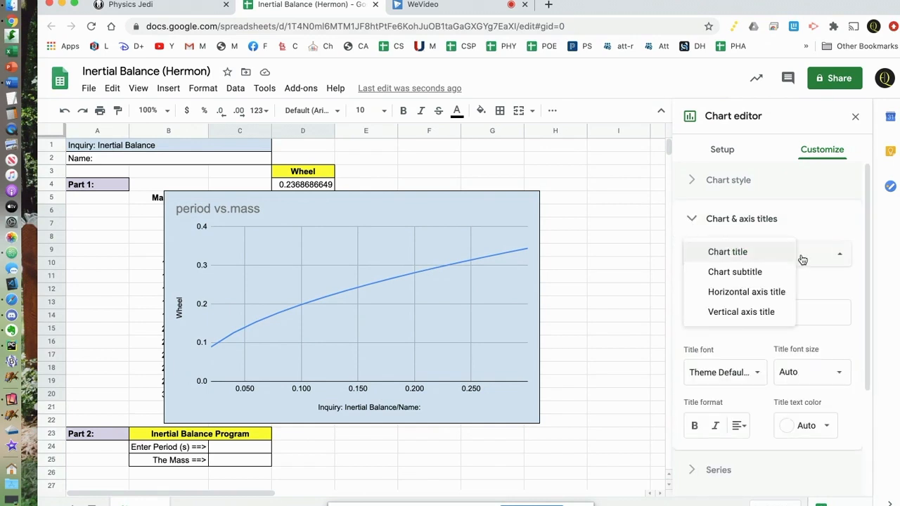
{"action": "left_click", "coordinate": [750, 294]}
{"action": "left_click", "coordinate": [784, 308]}
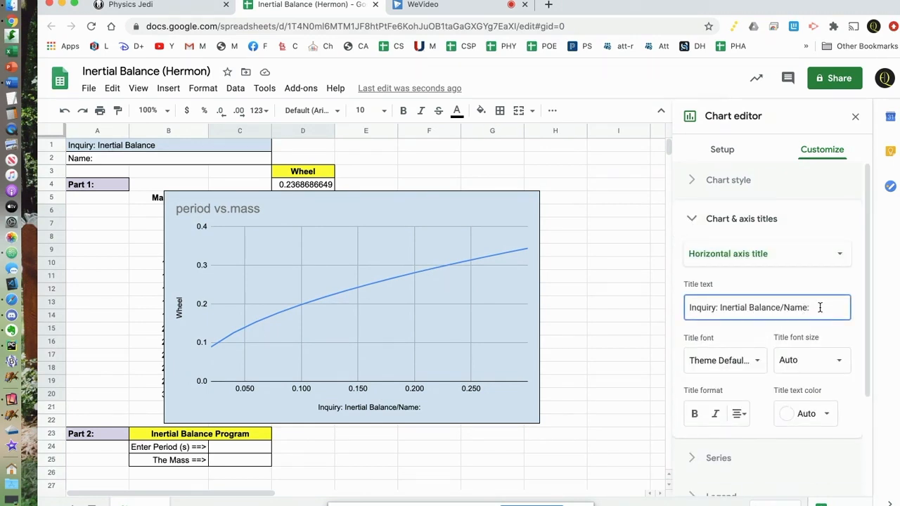
{"action": "left_click_drag", "start_coordinate": [819, 308], "coordinate": [683, 301]}
{"action": "type", "text": "mass"}
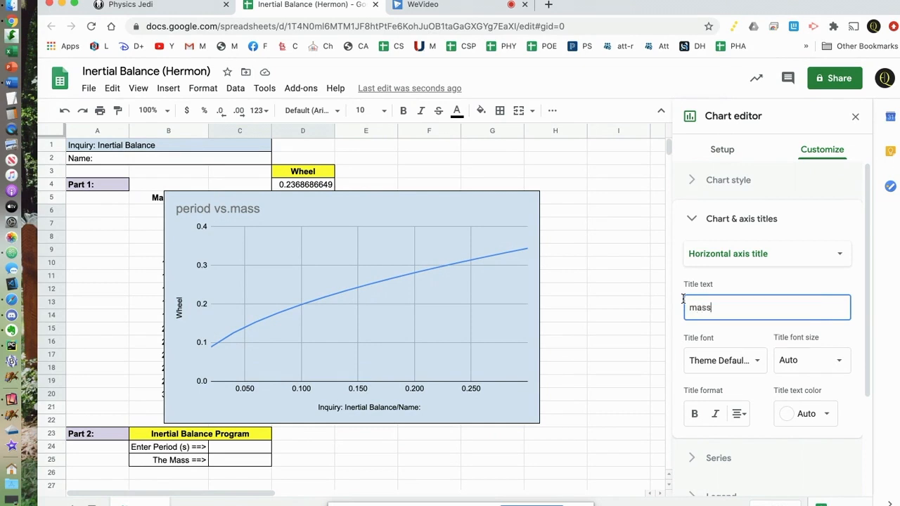
{"action": "type", "text": " (kg)"}
- Set the vertical axis title to 'period (s)'
{"action": "left_click", "coordinate": [717, 257]}
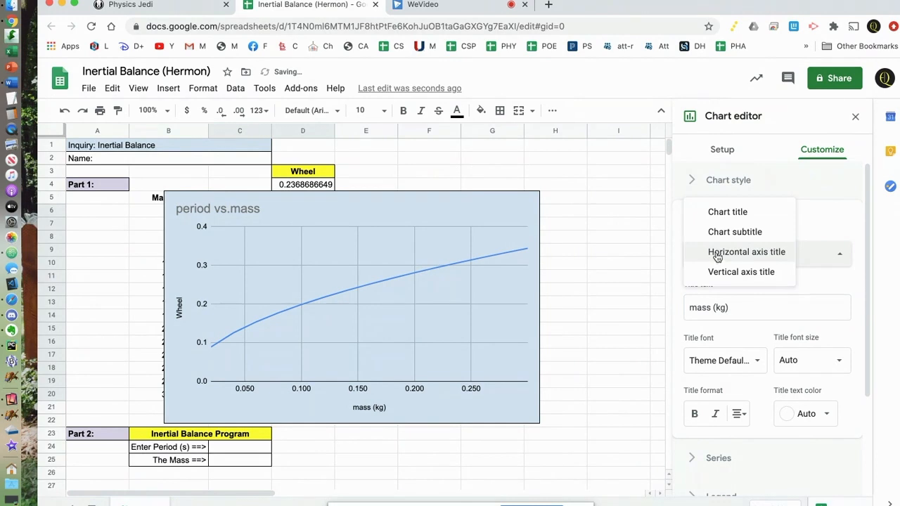
{"action": "left_click", "coordinate": [728, 273]}
{"action": "left_click_drag", "start_coordinate": [741, 305], "coordinate": [685, 302]}
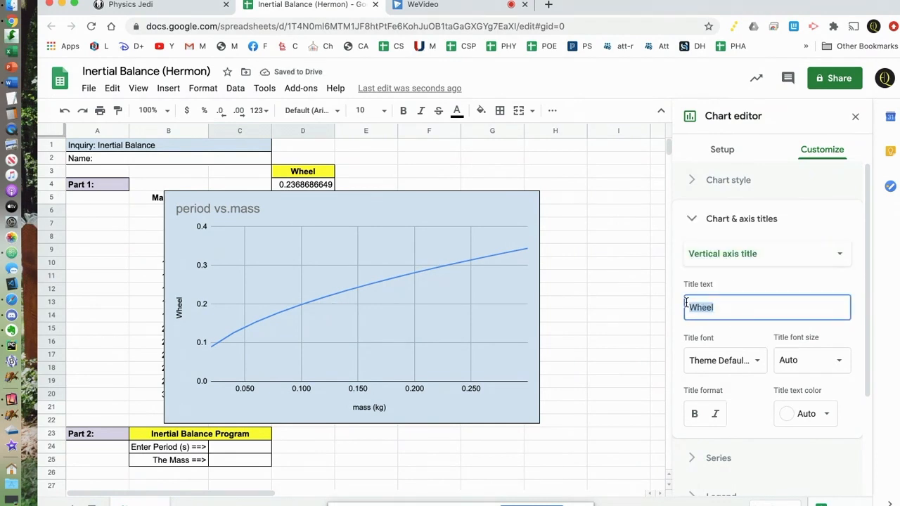
{"action": "type", "text": "Pe"}
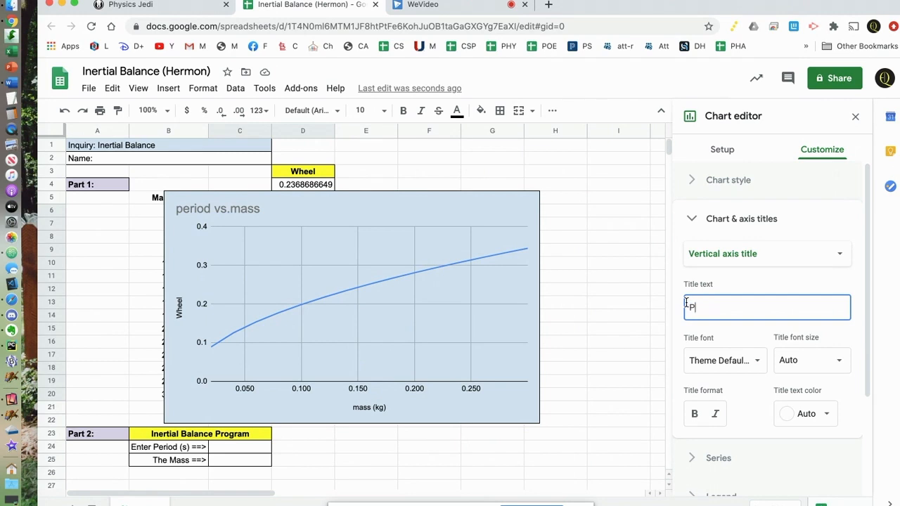
{"action": "key", "text": "BackSpace"}
{"action": "key", "text": "BackSpace"}
{"action": "type", "text": "period (s)"}
{"action": "left_click", "coordinate": [687, 222]}
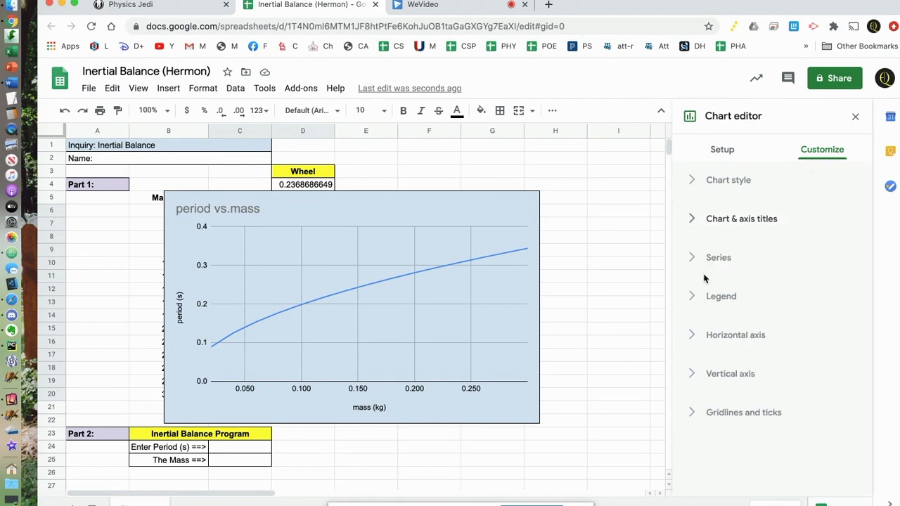
- Add a linear trendline showing R² (0.974) to the series and close the chart editor
{"action": "left_click", "coordinate": [692, 257]}
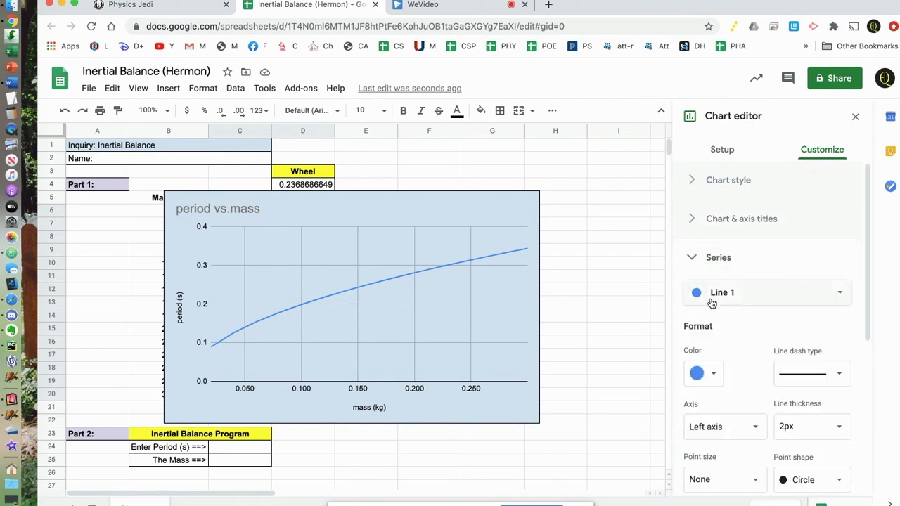
{"action": "scroll", "coordinate": [722, 355], "scroll_direction": "down", "scroll_amount": 3}
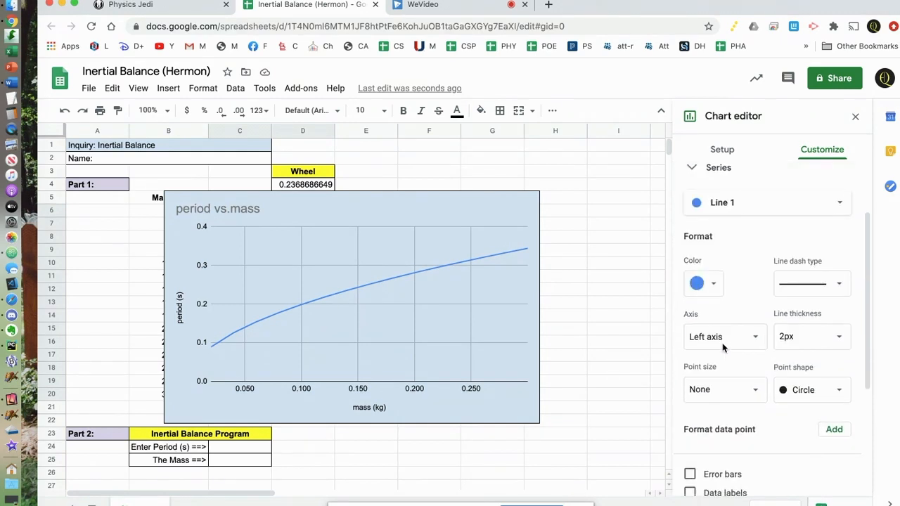
{"action": "scroll", "coordinate": [723, 346], "scroll_direction": "down", "scroll_amount": 5}
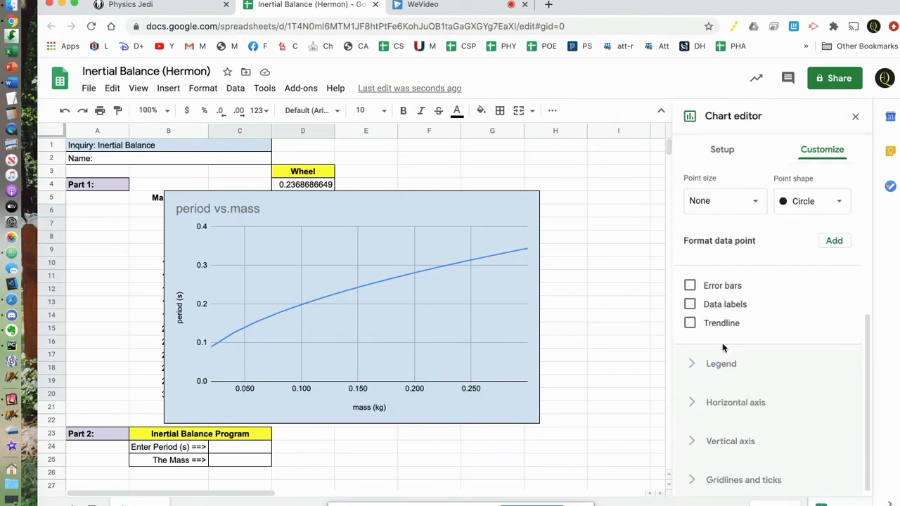
{"action": "left_click", "coordinate": [690, 323]}
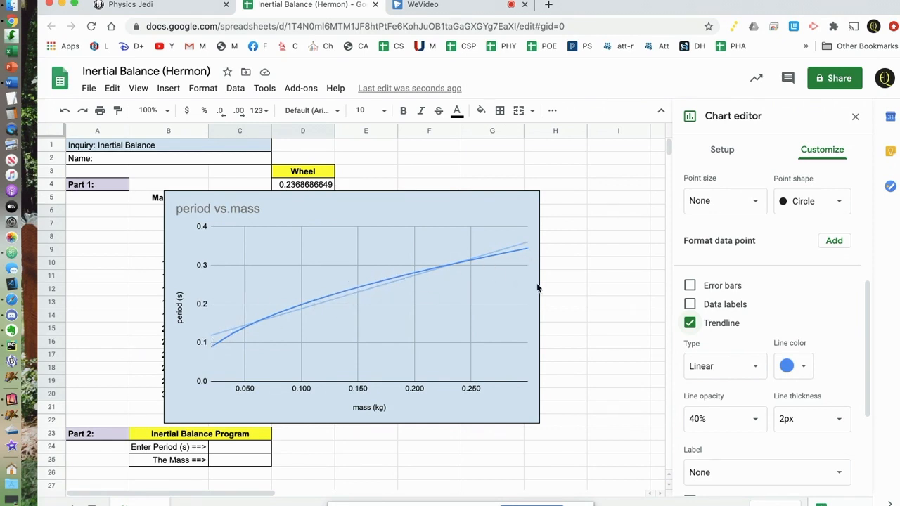
{"action": "scroll", "coordinate": [798, 371], "scroll_direction": "down", "scroll_amount": 3}
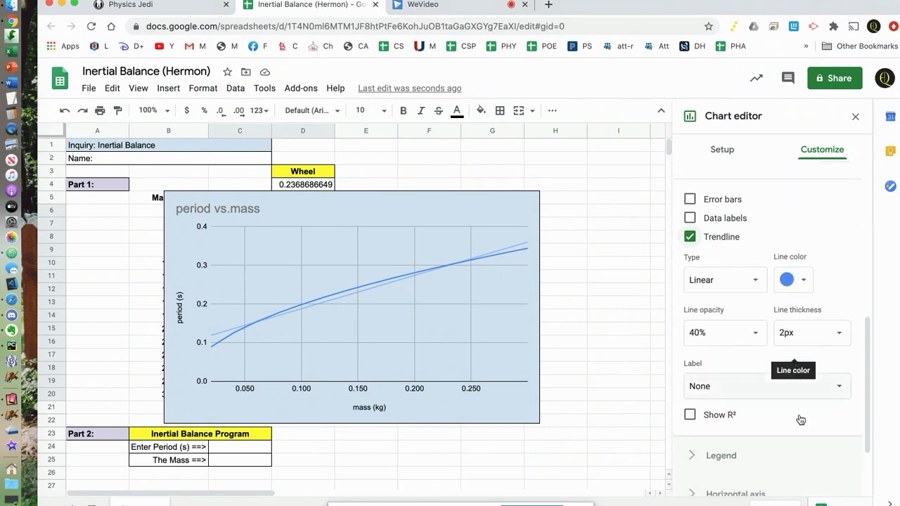
{"action": "left_click", "coordinate": [690, 416]}
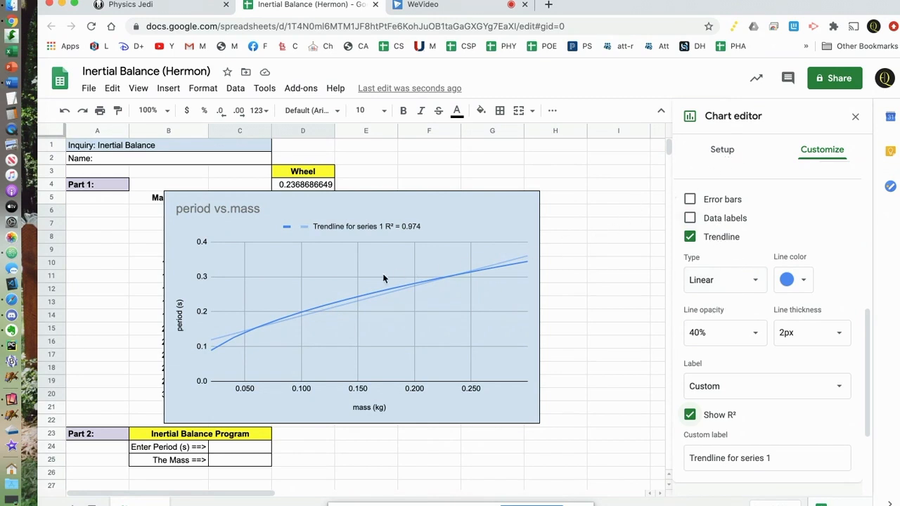
{"action": "left_click", "coordinate": [573, 215]}
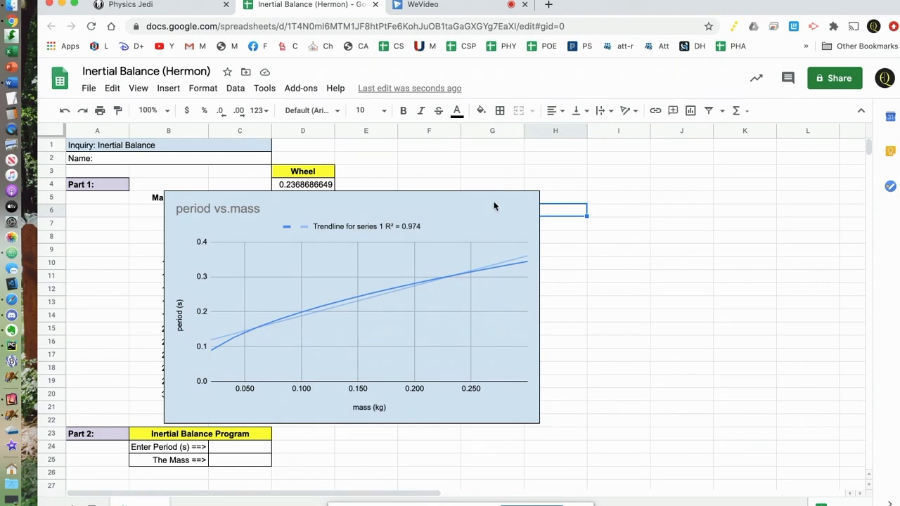
- Drag the chart to the right, clear of the mass and period table
{"action": "left_click", "coordinate": [462, 205]}
{"action": "left_click_drag", "start_coordinate": [448, 202], "coordinate": [761, 171]}
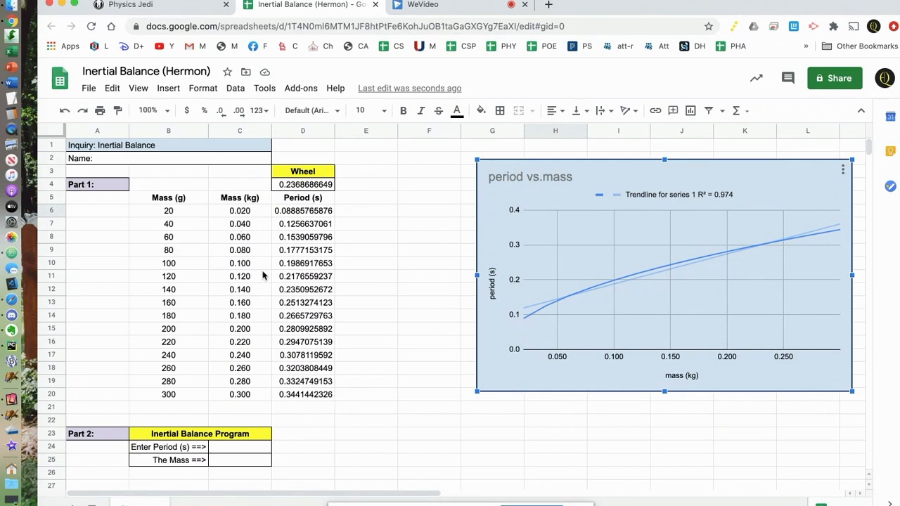
{"action": "left_click", "coordinate": [375, 202]}
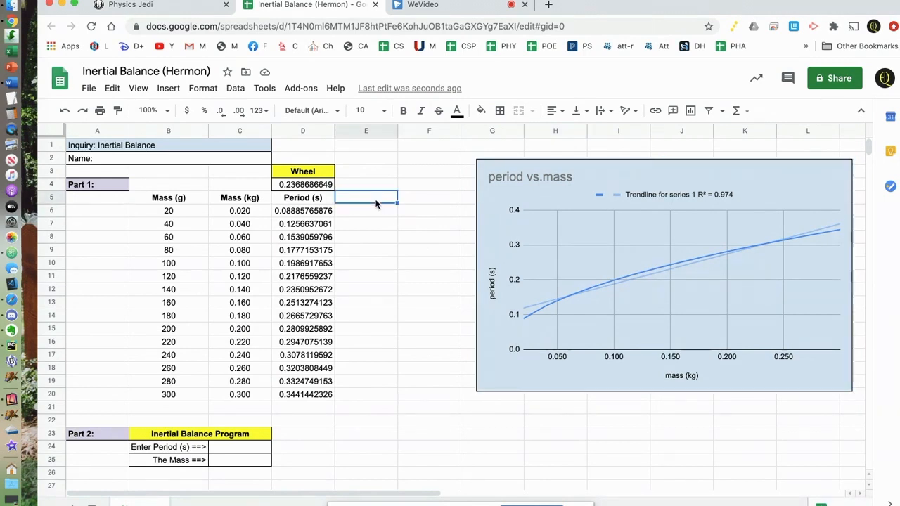
- Add a bold, centered 'Period^2' heading in cell E5
{"action": "type", "text": "Period^2"}
{"action": "key", "text": "Return"}
{"action": "key", "text": "Up"}
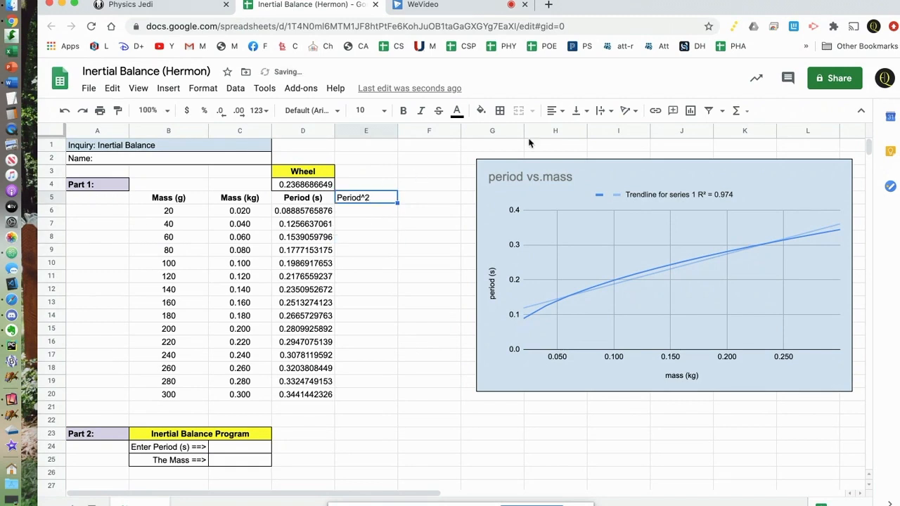
{"action": "left_click", "coordinate": [557, 113]}
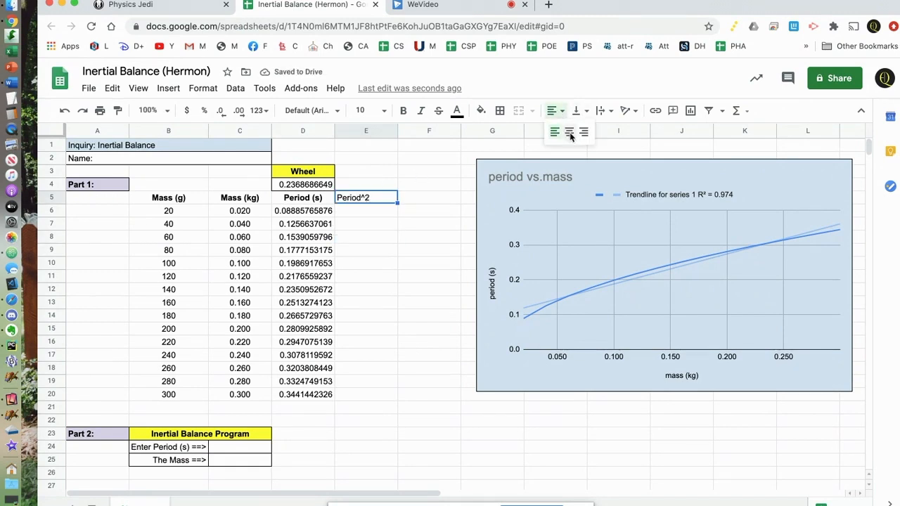
{"action": "left_click", "coordinate": [568, 135]}
{"action": "left_click", "coordinate": [403, 110]}
- Enter =D6^2 in E6 and fill it down to E20
{"action": "left_click", "coordinate": [360, 213]}
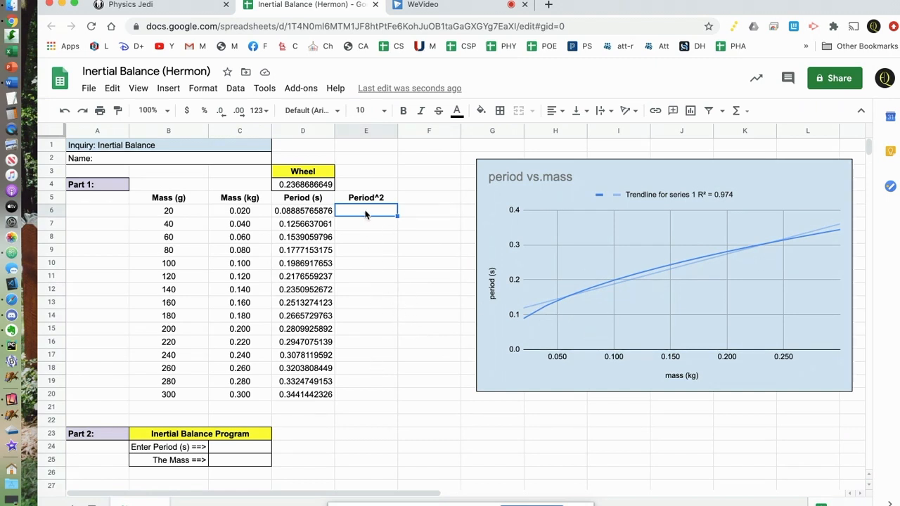
{"action": "type", "text": "="}
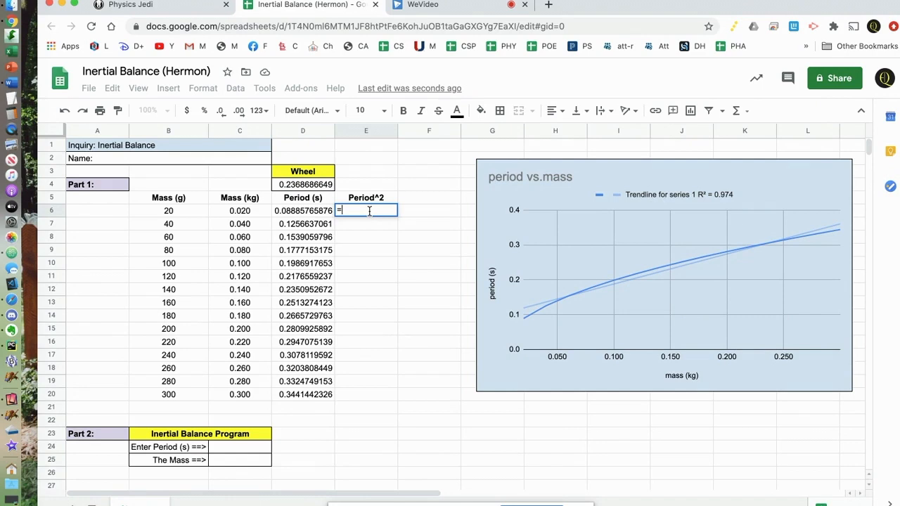
{"action": "left_click", "coordinate": [316, 211]}
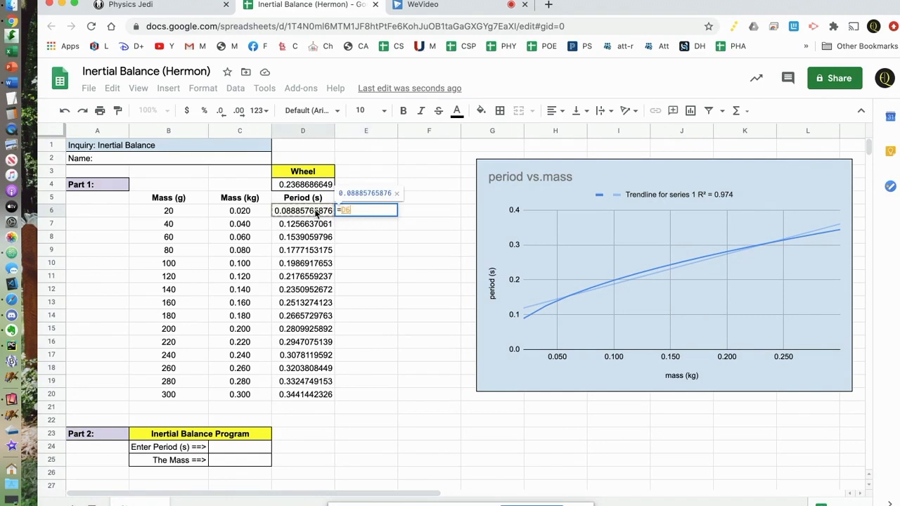
{"action": "type", "text": "^"}
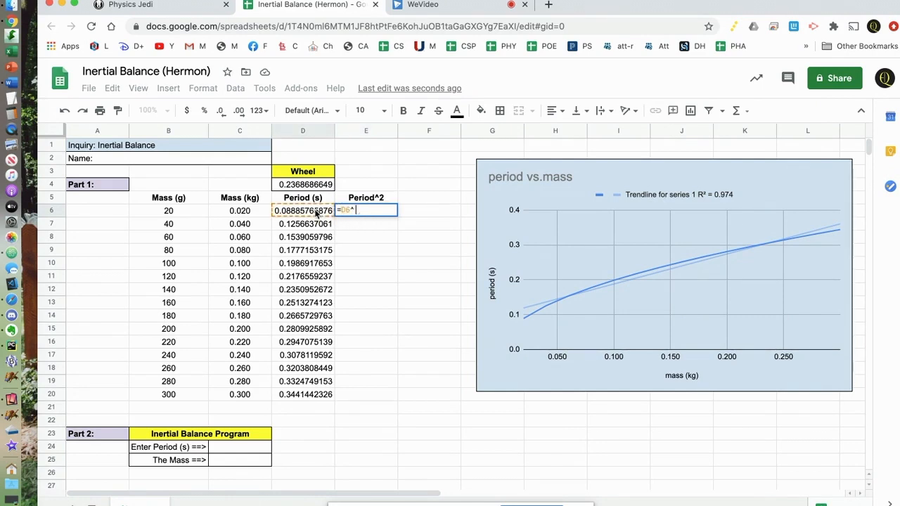
{"action": "type", "text": "2"}
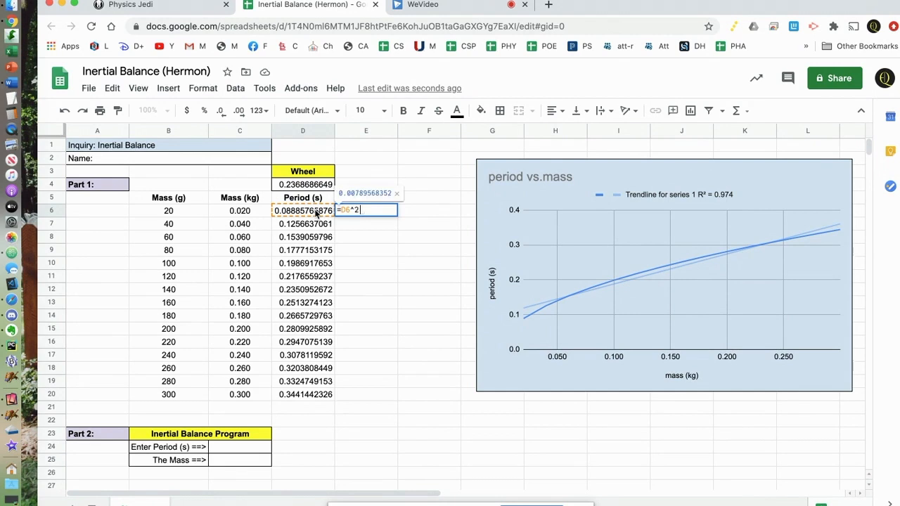
{"action": "key", "text": "Return"}
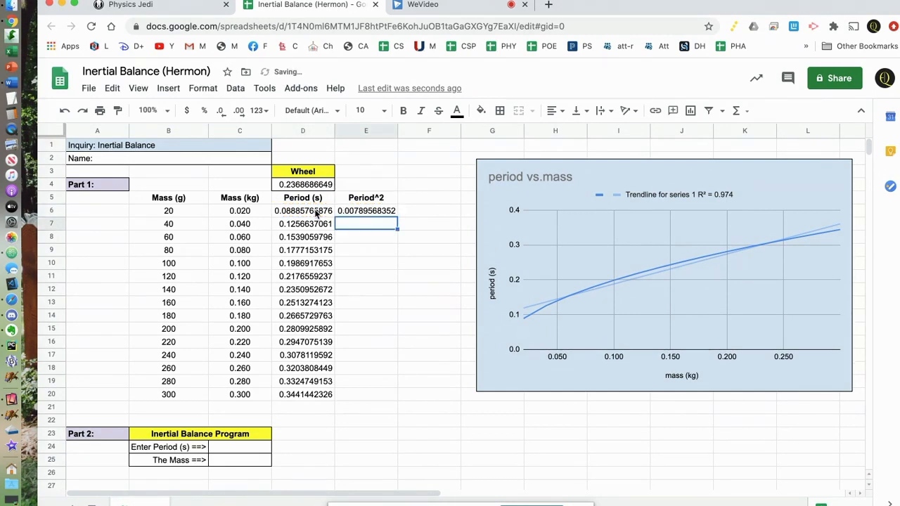
{"action": "left_click", "coordinate": [377, 214]}
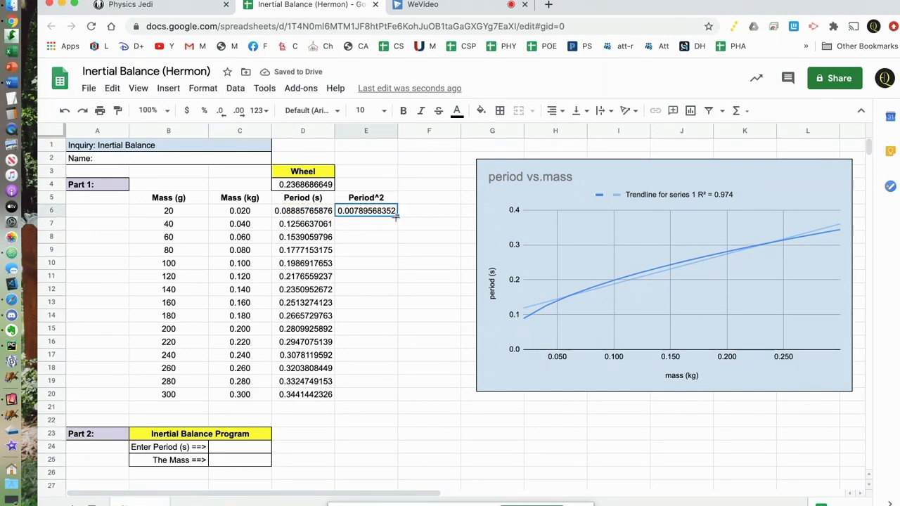
{"action": "left_click_drag", "start_coordinate": [397, 217], "coordinate": [380, 399]}
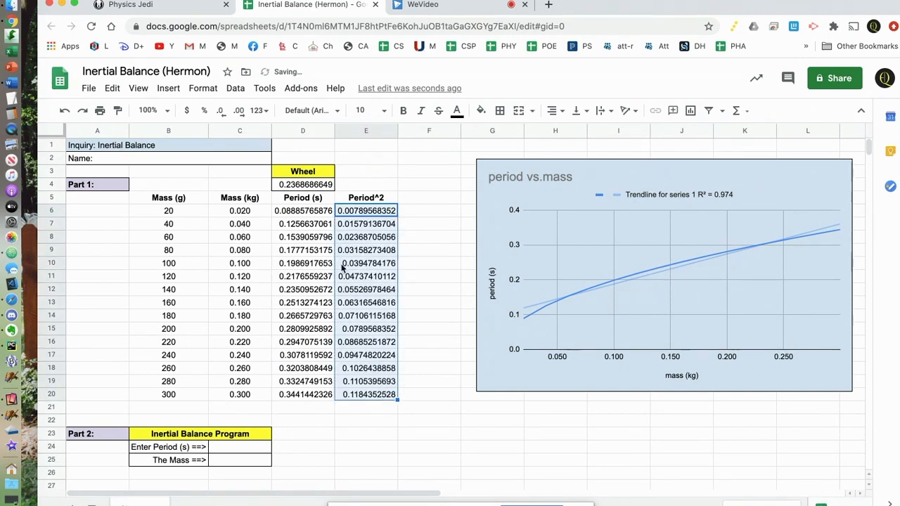
- Shift the period vs. mass chart slightly left and browse its chart editor settings
{"action": "left_click", "coordinate": [665, 166]}
{"action": "left_click_drag", "start_coordinate": [681, 172], "coordinate": [622, 169]}
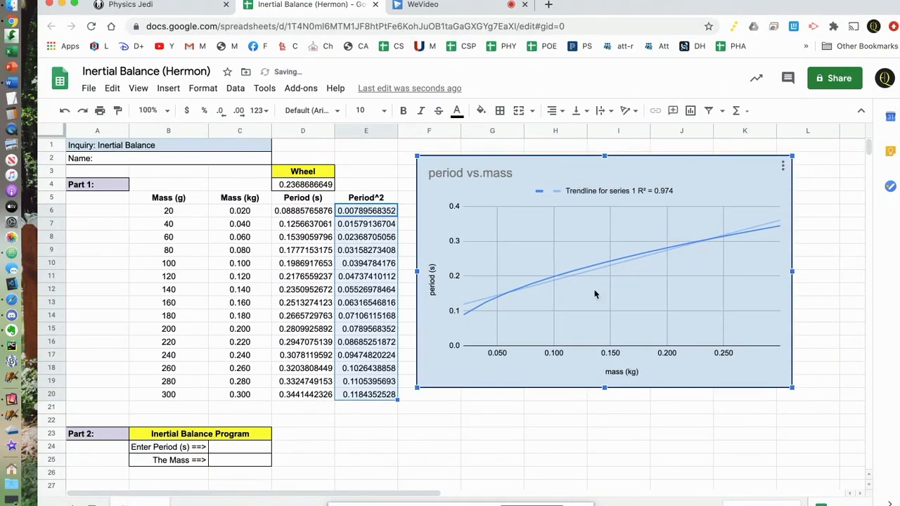
{"action": "double_click", "coordinate": [740, 172]}
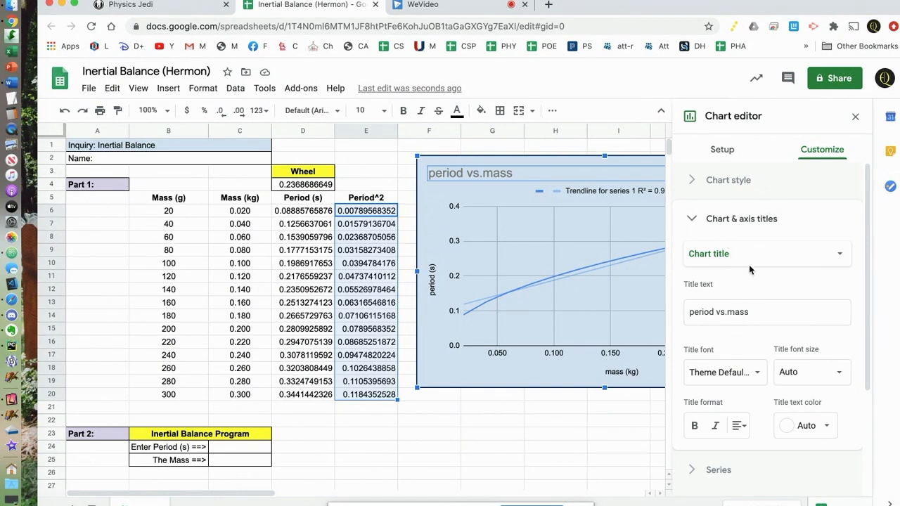
{"action": "scroll", "coordinate": [750, 268], "scroll_direction": "down", "scroll_amount": 2}
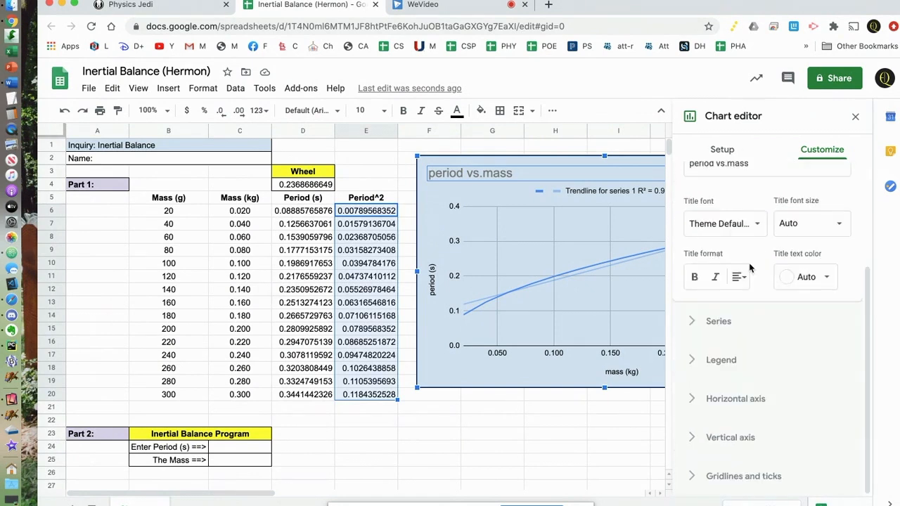
{"action": "left_click", "coordinate": [691, 322]}
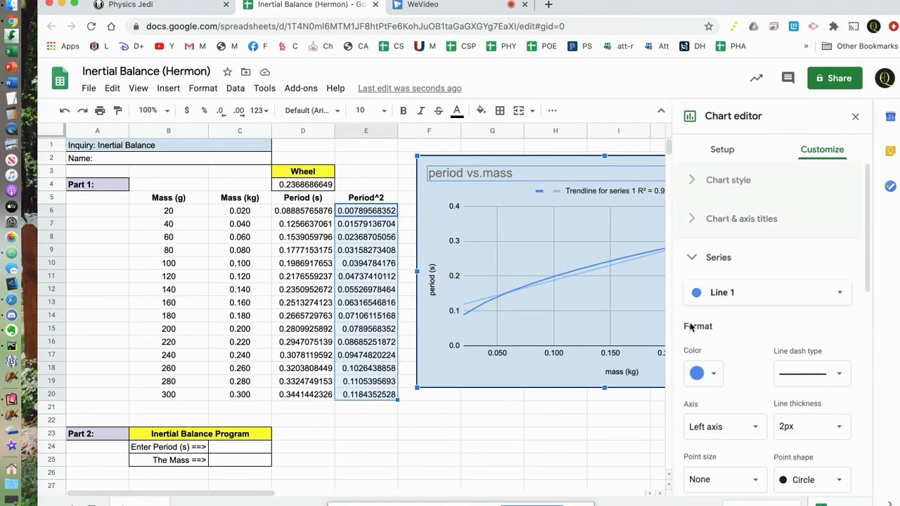
{"action": "left_click", "coordinate": [722, 151]}
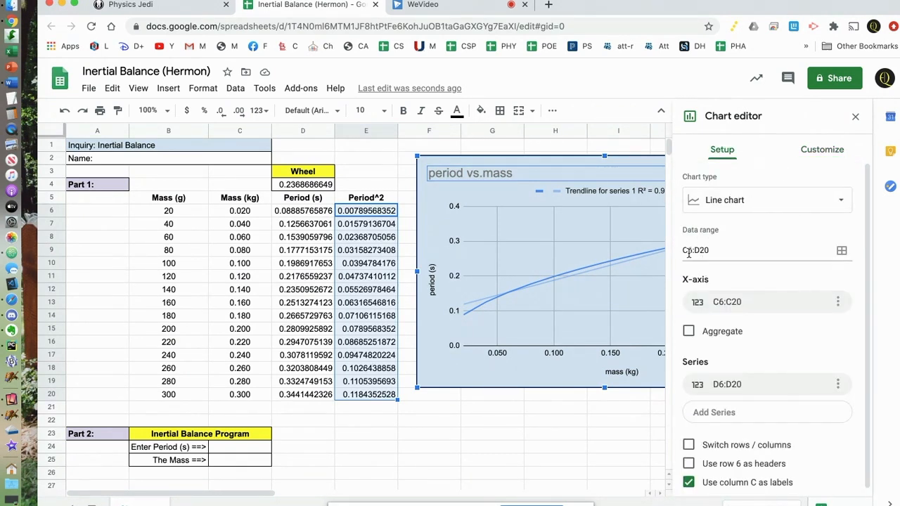
{"action": "left_click", "coordinate": [230, 215]}
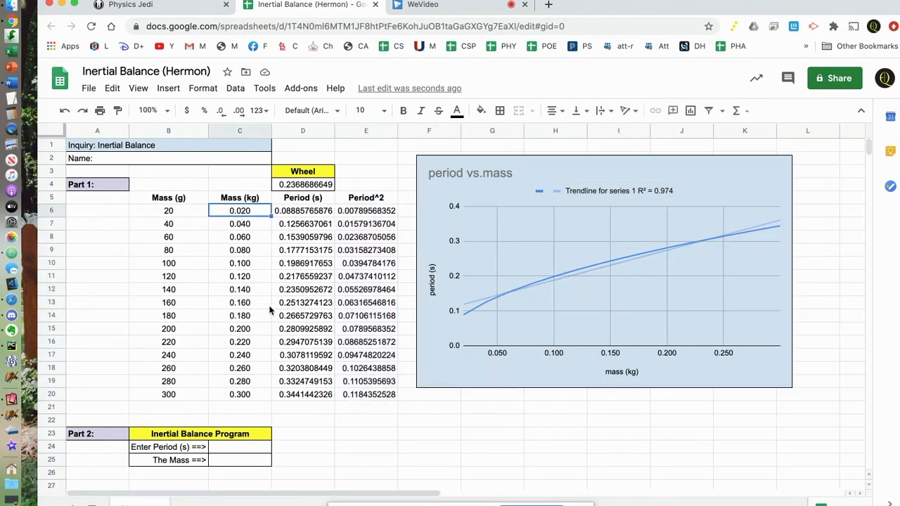
- Reopen the chart's Setup showing data range C6:D20 with C6:C20 as X-axis
{"action": "left_click", "coordinate": [305, 397]}
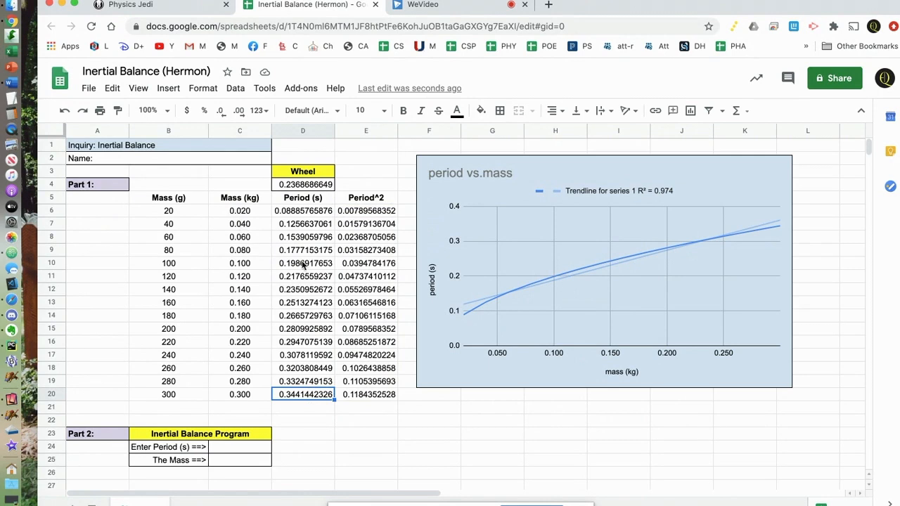
{"action": "double_click", "coordinate": [724, 167]}
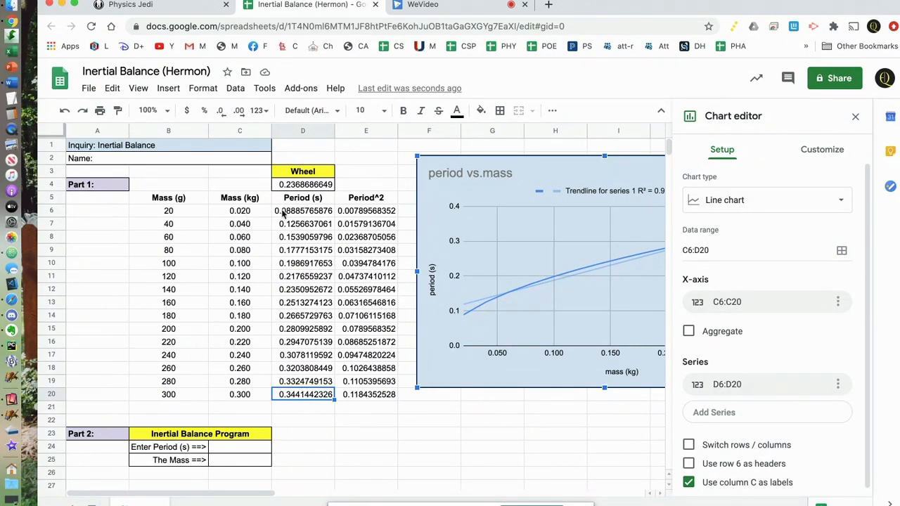
{"action": "left_click", "coordinate": [838, 304]}
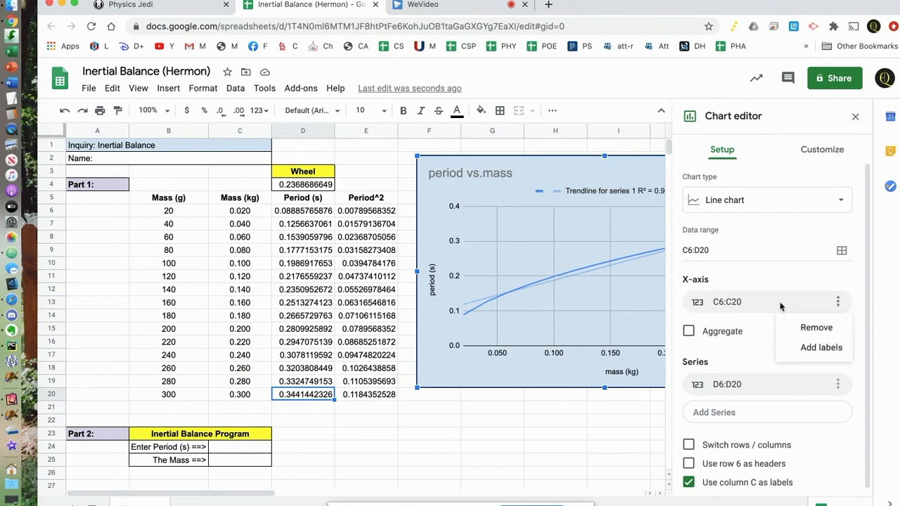
- Extend the chart's data range from C6:D20 to C6:E20
{"action": "left_click", "coordinate": [841, 250]}
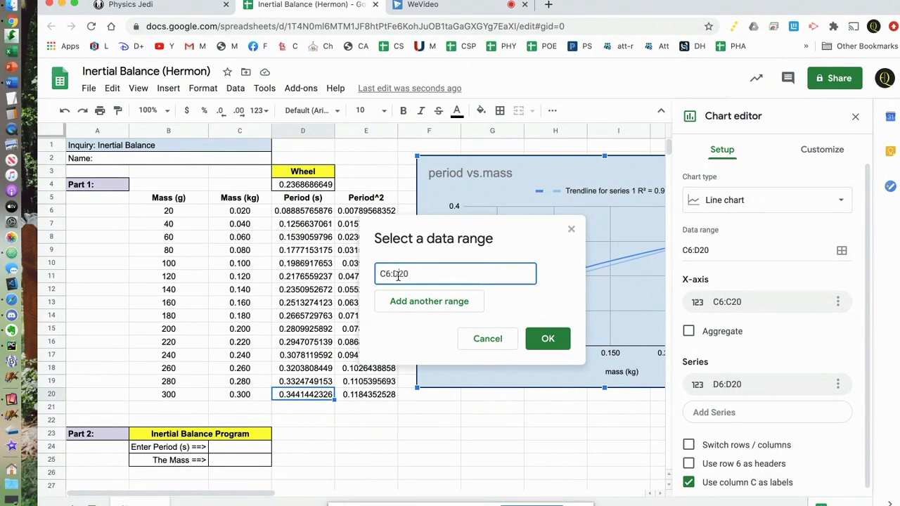
{"action": "key", "text": "Left"}
{"action": "key", "text": "Left"}
{"action": "key", "text": "BackSpace"}
{"action": "type", "text": "E"}
{"action": "left_click", "coordinate": [548, 339]}
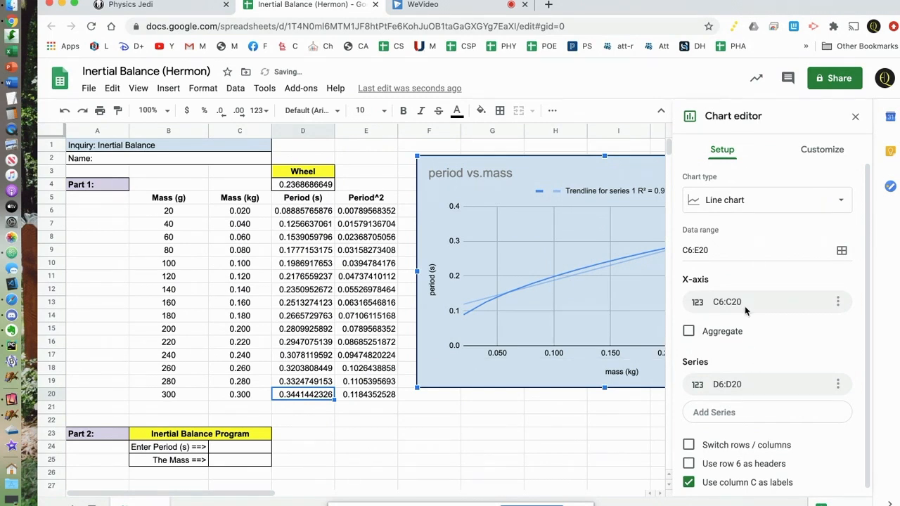
- Add E6:E20 as a second series, plotted as a red Period^2 line
{"action": "scroll", "coordinate": [744, 306], "scroll_direction": "down", "scroll_amount": 1}
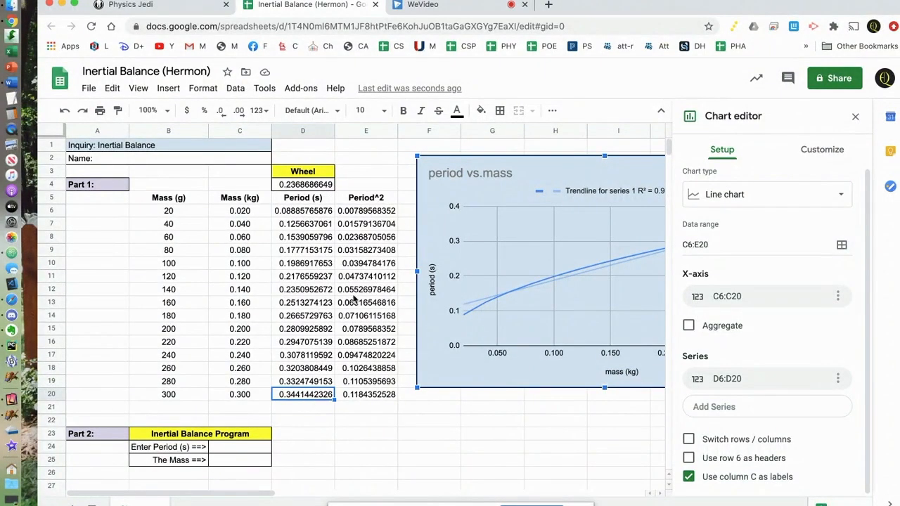
{"action": "left_click", "coordinate": [745, 411]}
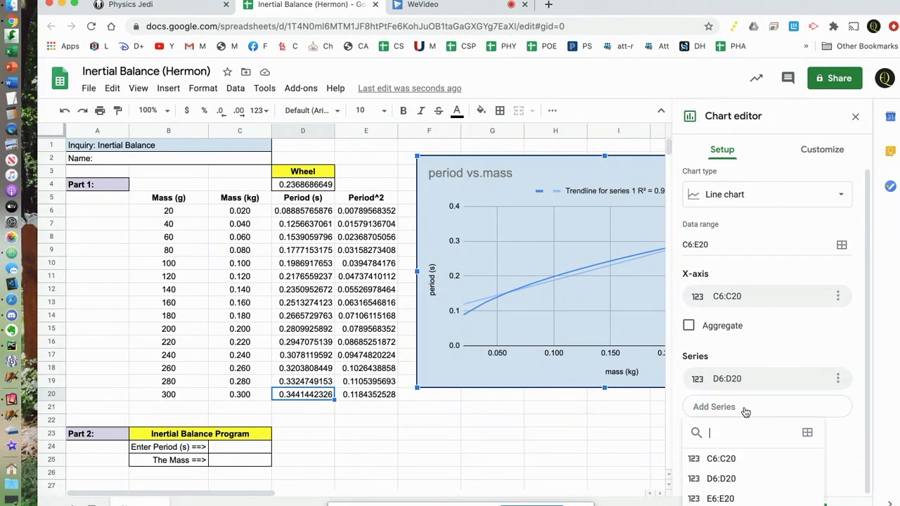
{"action": "left_click", "coordinate": [720, 498]}
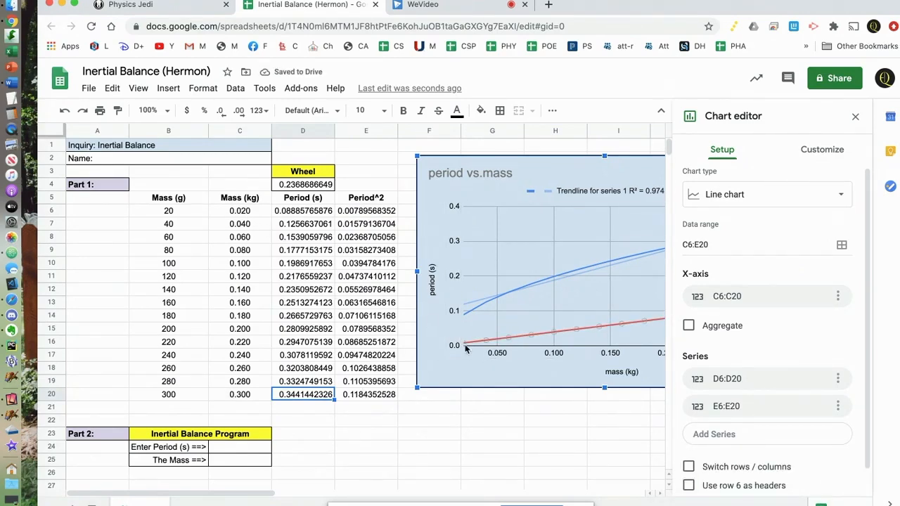
{"action": "scroll", "coordinate": [781, 287], "scroll_direction": "down", "scroll_amount": 1}
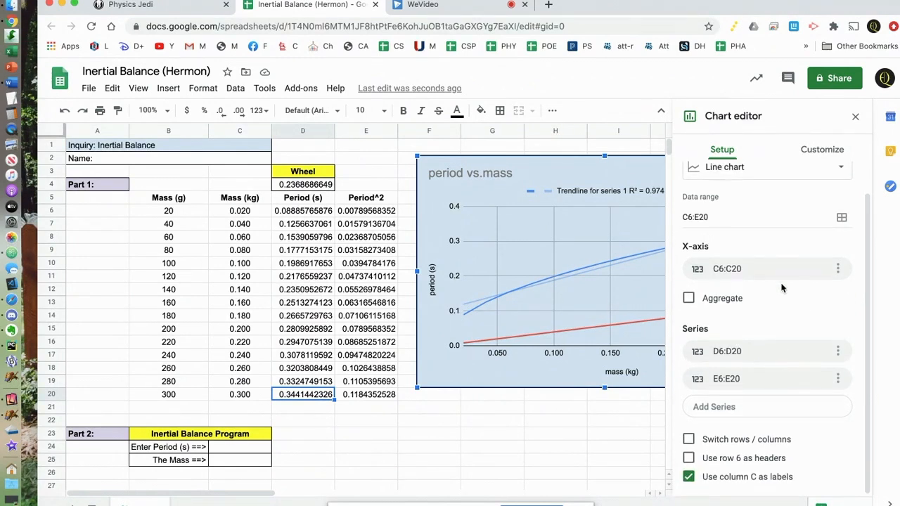
{"action": "left_click", "coordinate": [810, 153]}
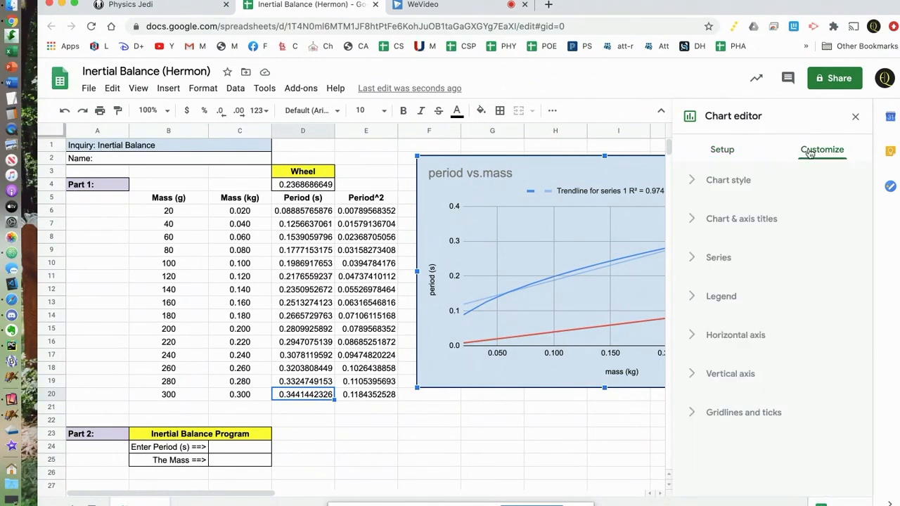
{"action": "left_click", "coordinate": [695, 259]}
{"action": "scroll", "coordinate": [800, 320], "scroll_direction": "down", "scroll_amount": 3}
- Add a trendline with R² shown to the Line 2 (Period^2) series, giving R² = 1
{"action": "scroll", "coordinate": [800, 320], "scroll_direction": "up", "scroll_amount": 4}
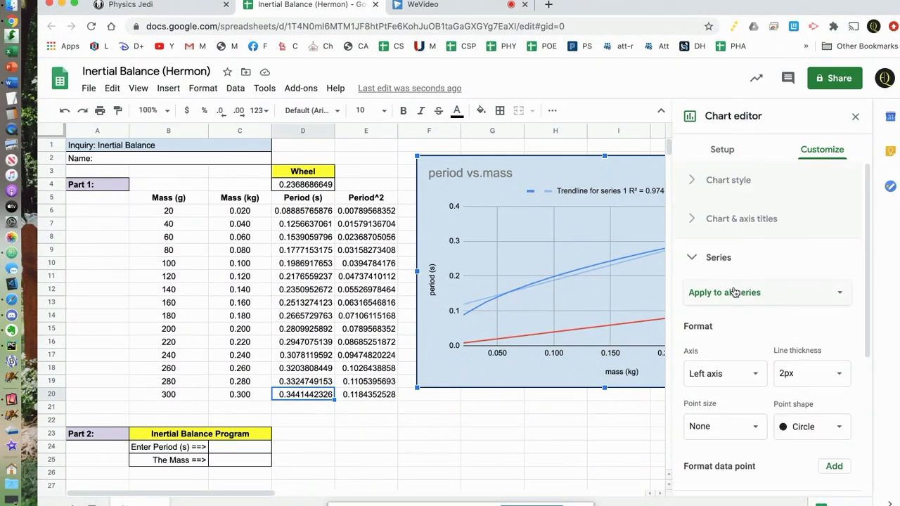
{"action": "left_click", "coordinate": [738, 294]}
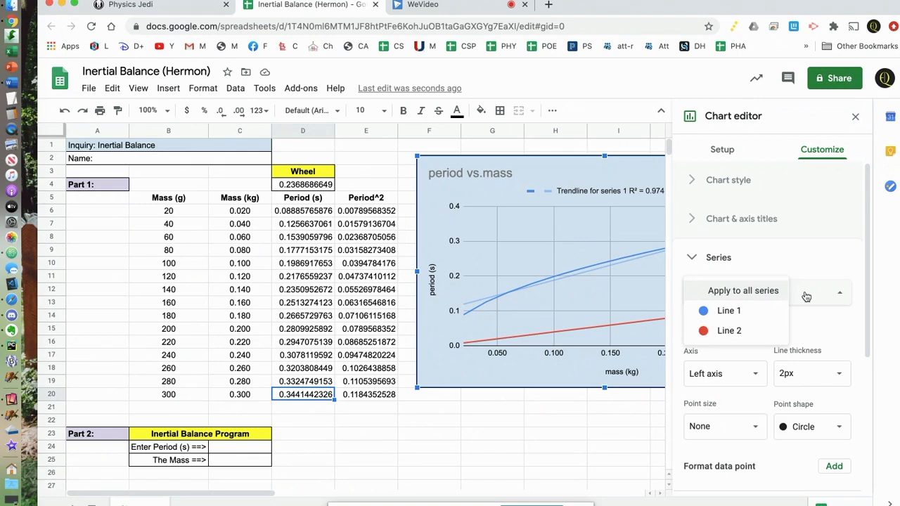
{"action": "left_click", "coordinate": [731, 330]}
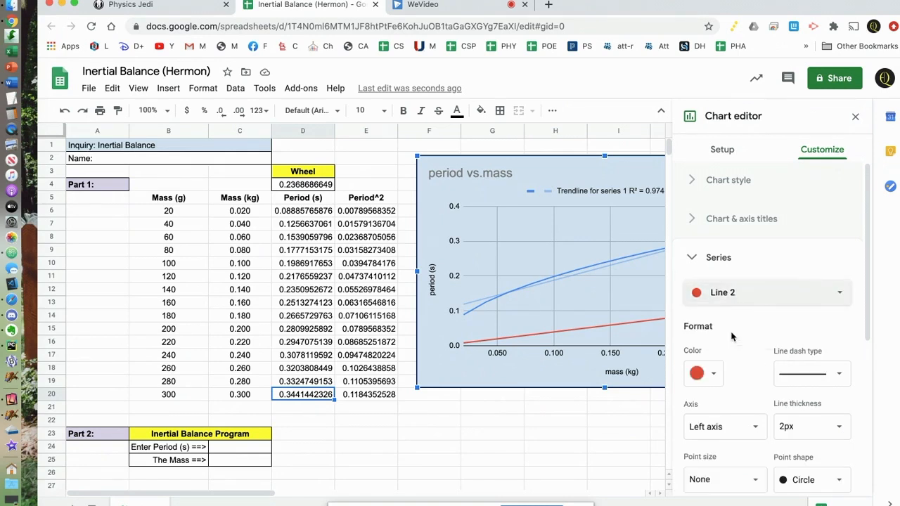
{"action": "scroll", "coordinate": [783, 264], "scroll_direction": "down", "scroll_amount": 3}
{"action": "scroll", "coordinate": [784, 264], "scroll_direction": "down", "scroll_amount": 1}
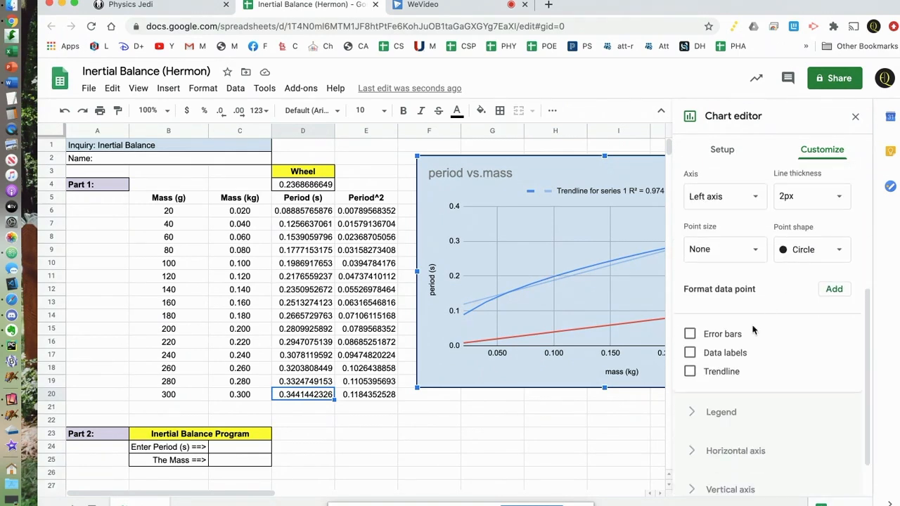
{"action": "left_click", "coordinate": [689, 372]}
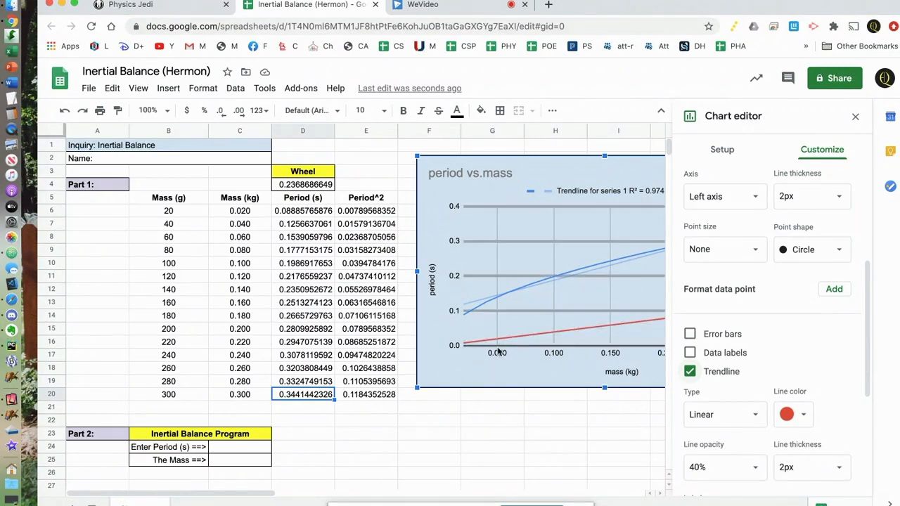
{"action": "scroll", "coordinate": [782, 255], "scroll_direction": "down", "scroll_amount": 3}
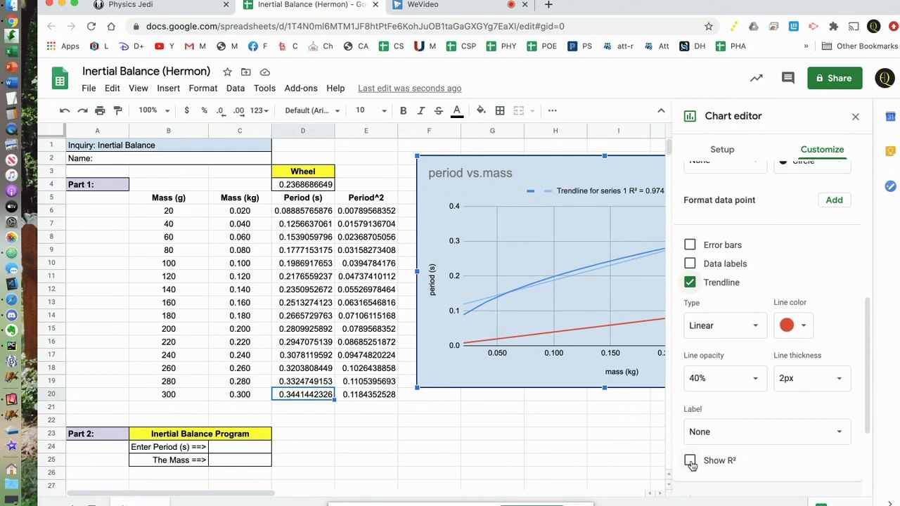
{"action": "left_click", "coordinate": [690, 461]}
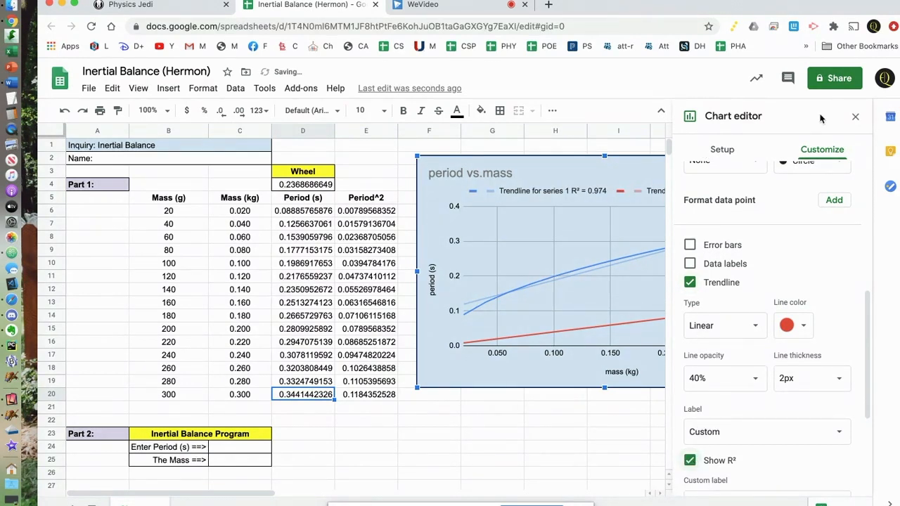
{"action": "left_click", "coordinate": [857, 117]}
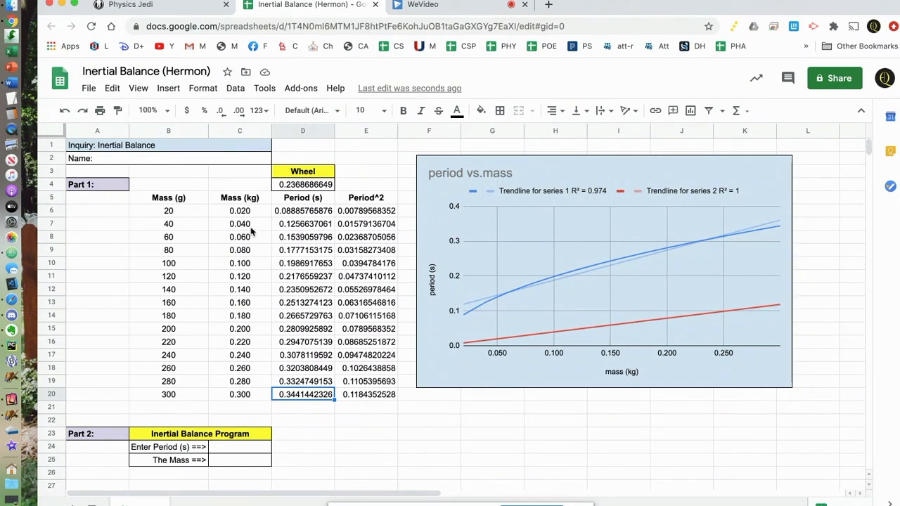
- Set the Line 2 trendline label to Use Equation so the legend shows its equation
{"action": "left_click", "coordinate": [758, 168]}
{"action": "double_click", "coordinate": [757, 169]}
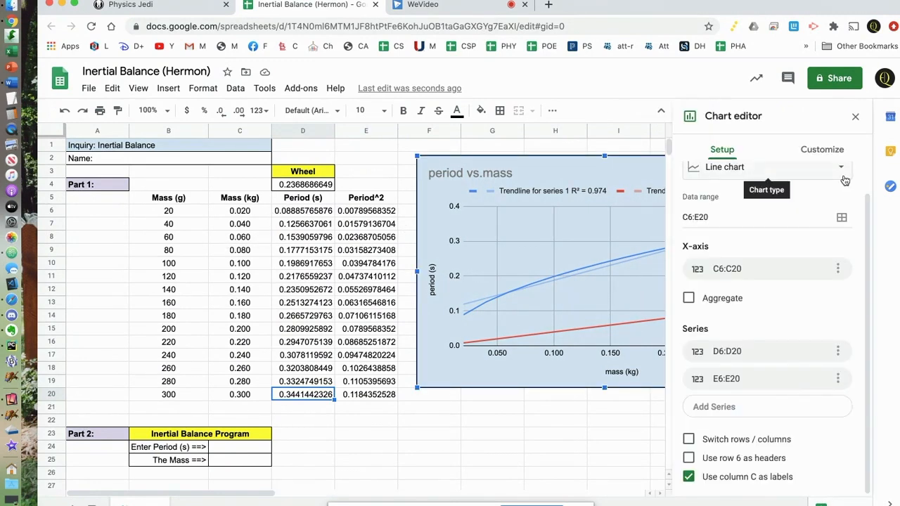
{"action": "left_click", "coordinate": [812, 151]}
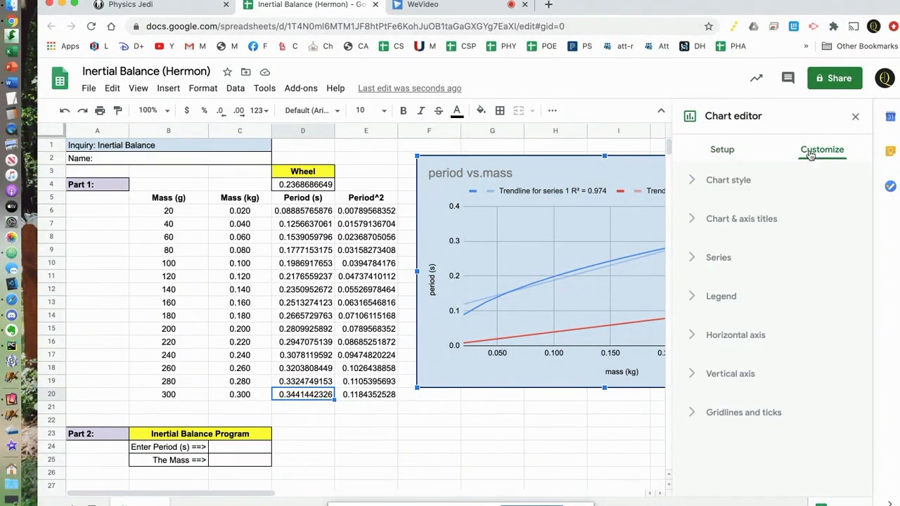
{"action": "left_click", "coordinate": [713, 258]}
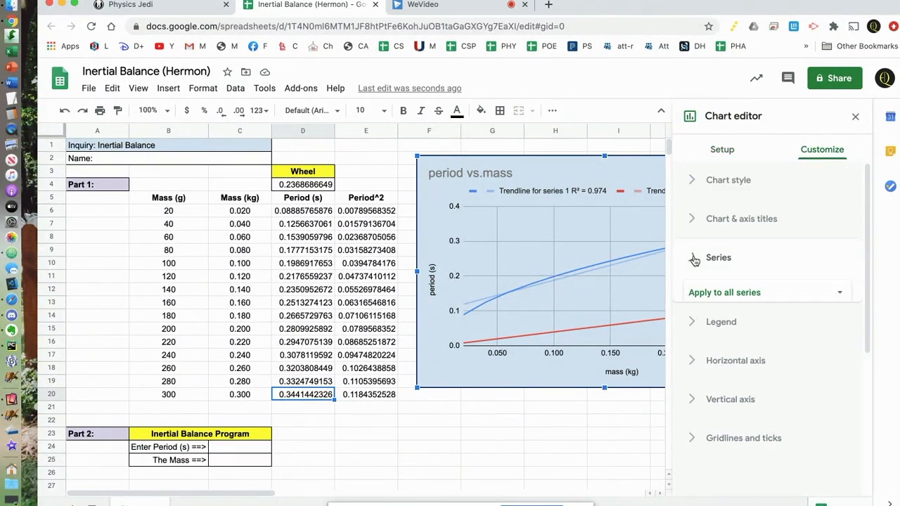
{"action": "left_click", "coordinate": [767, 294]}
{"action": "left_click", "coordinate": [738, 329]}
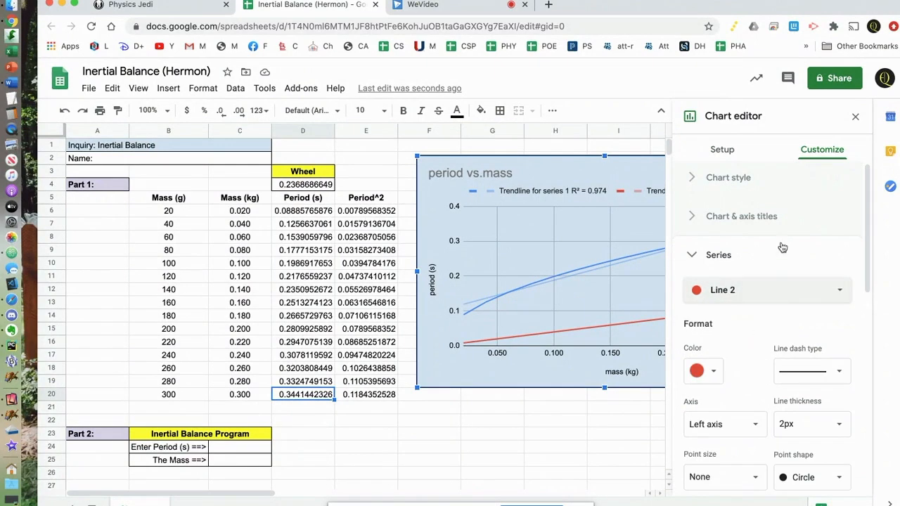
{"action": "scroll", "coordinate": [780, 239], "scroll_direction": "down", "scroll_amount": 5}
{"action": "scroll", "coordinate": [780, 232], "scroll_direction": "down", "scroll_amount": 2}
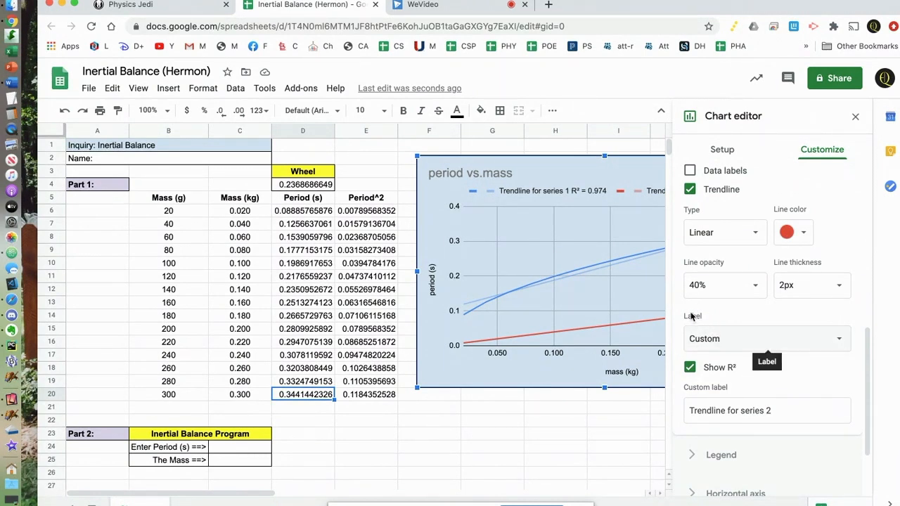
{"action": "left_click", "coordinate": [720, 339]}
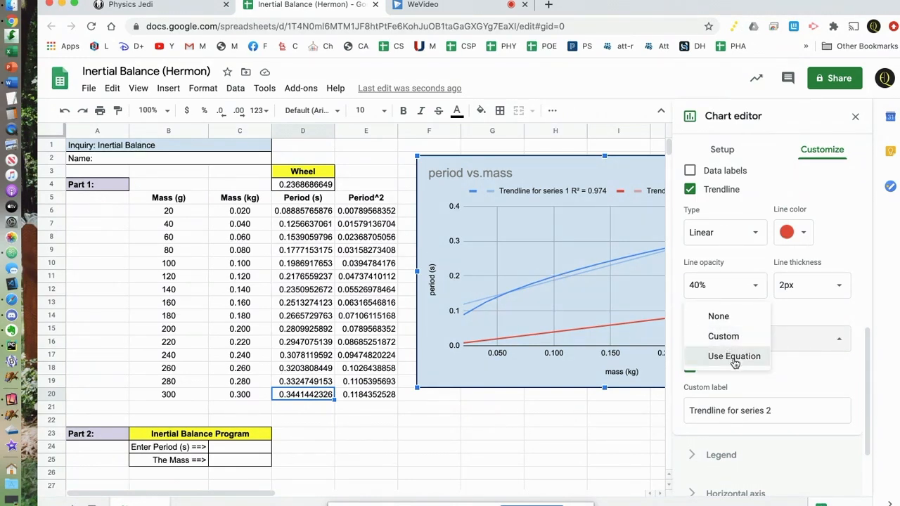
{"action": "left_click", "coordinate": [734, 358]}
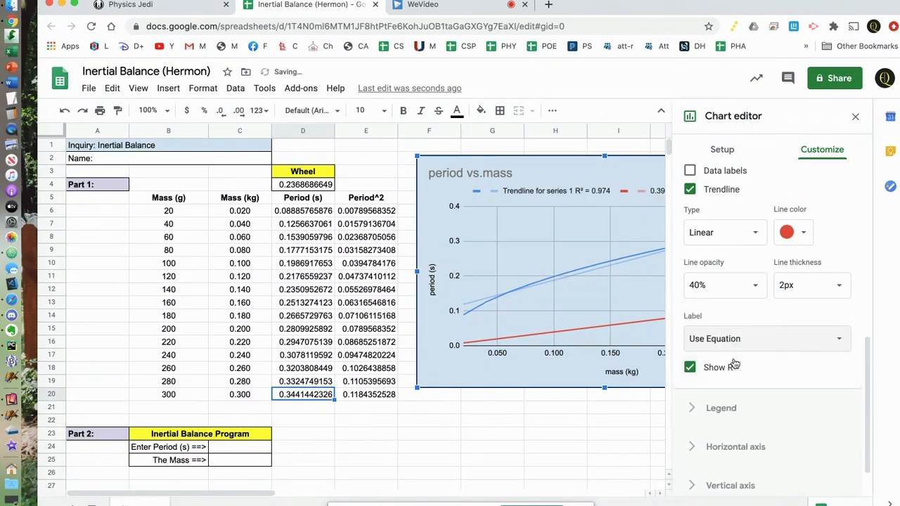
{"action": "left_click", "coordinate": [855, 118]}
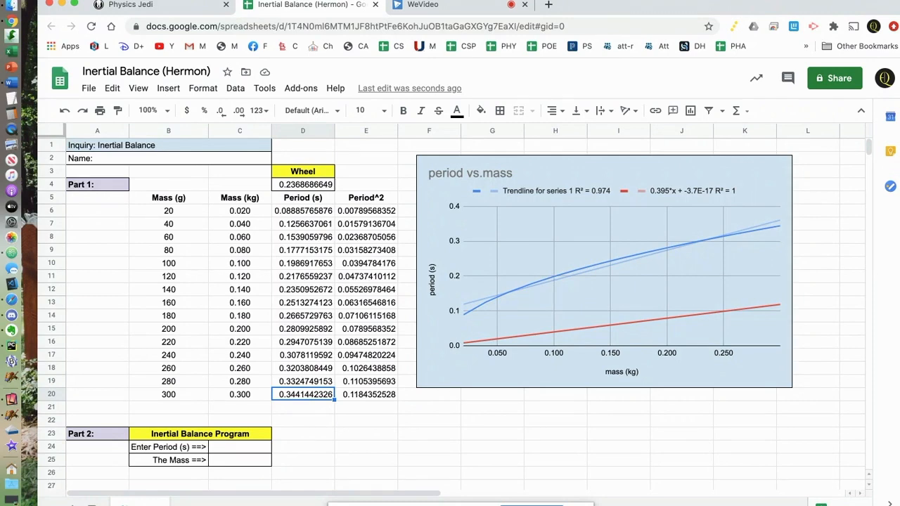
- Bring the iPad whiteboard window to the front with Super+Tab
{"action": "key", "text": "super+Tab"}
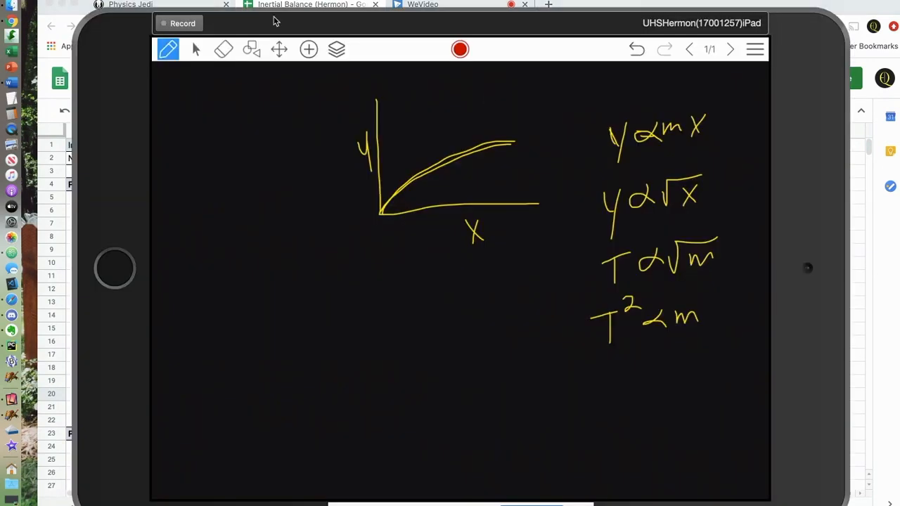
- Shrink the whiteboard window and return to the spreadsheet and its two-series chart
{"action": "left_click_drag", "start_coordinate": [90, 21], "coordinate": [449, 177]}
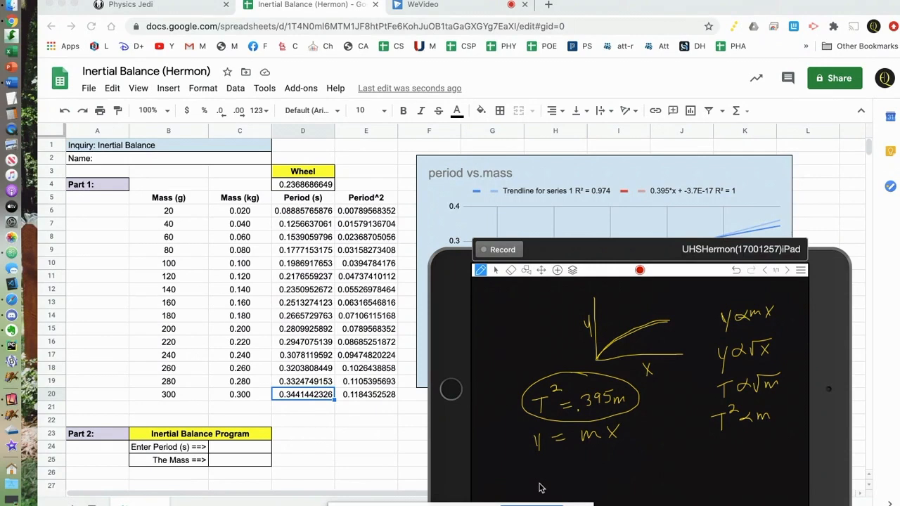
{"action": "left_click", "coordinate": [810, 213]}
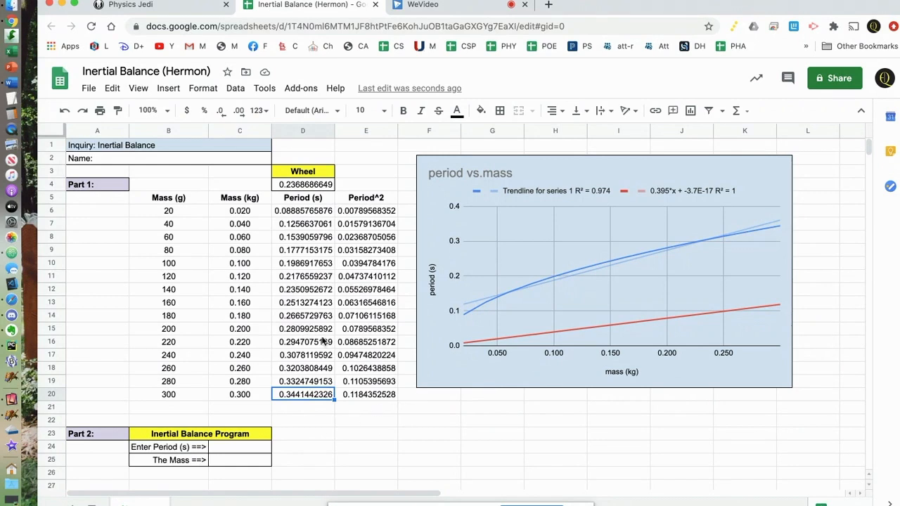
- Enter the student's full name in the Name field in cell A2
{"action": "double_click", "coordinate": [133, 158]}
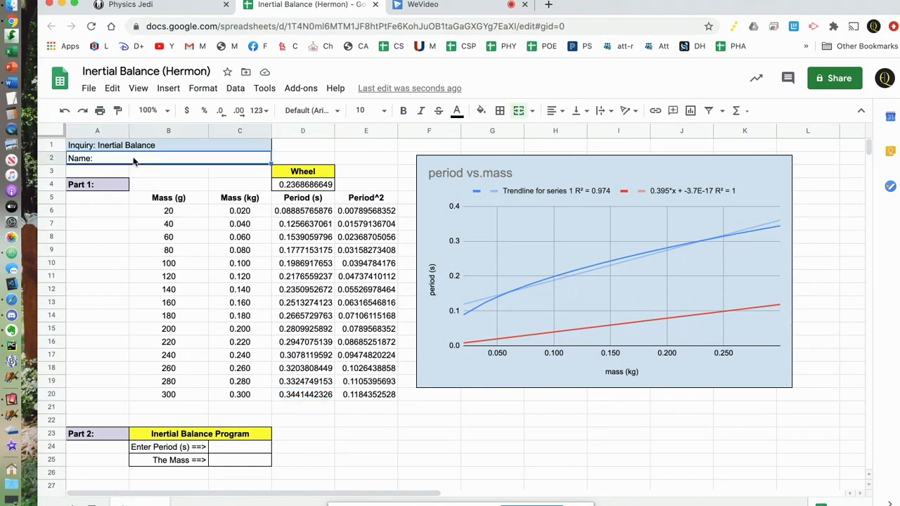
{"action": "type", "text": "Ma"}
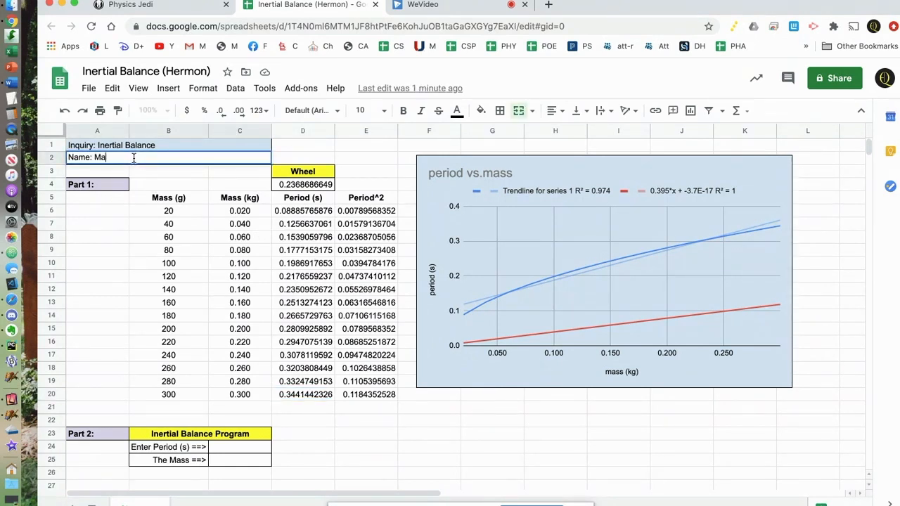
{"action": "type", "text": "rc Hermon"}
{"action": "left_click", "coordinate": [255, 252]}
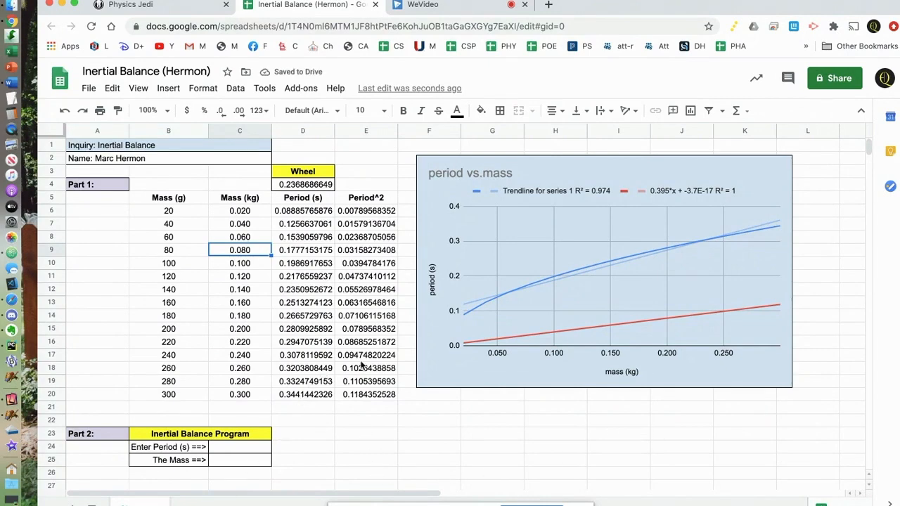
{"action": "scroll", "coordinate": [362, 365], "scroll_direction": "down", "scroll_amount": 1}
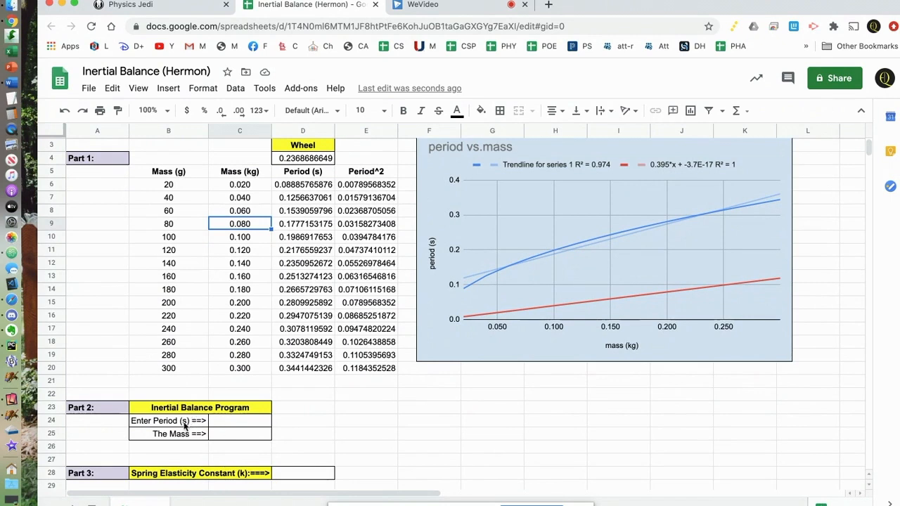
{"action": "left_click", "coordinate": [238, 422]}
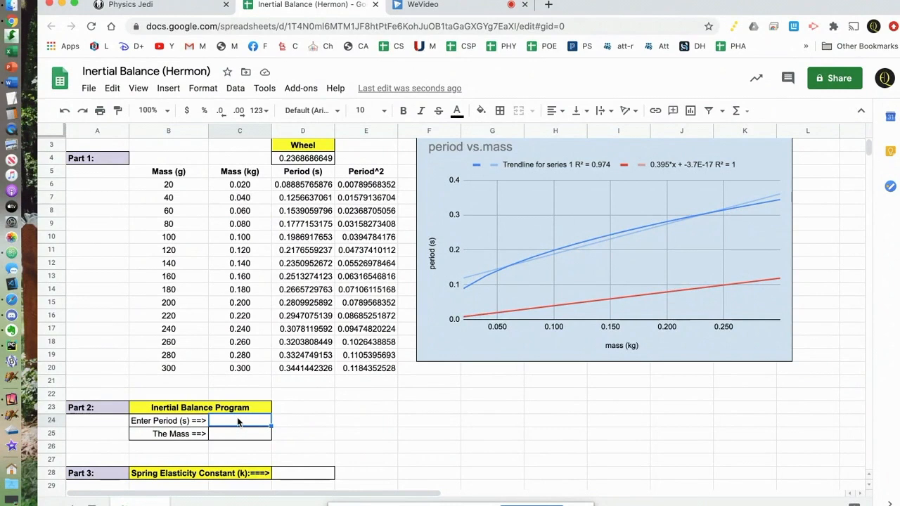
{"action": "left_click", "coordinate": [311, 161]}
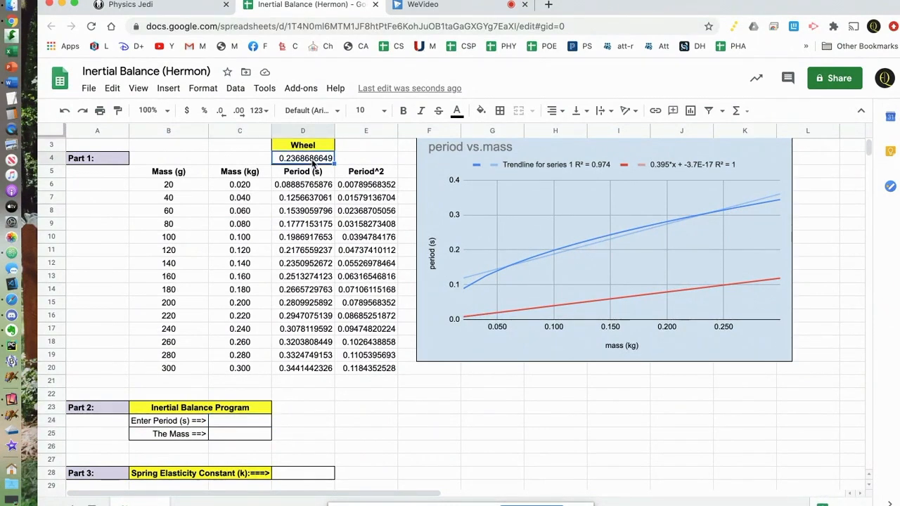
{"action": "double_click", "coordinate": [231, 434]}
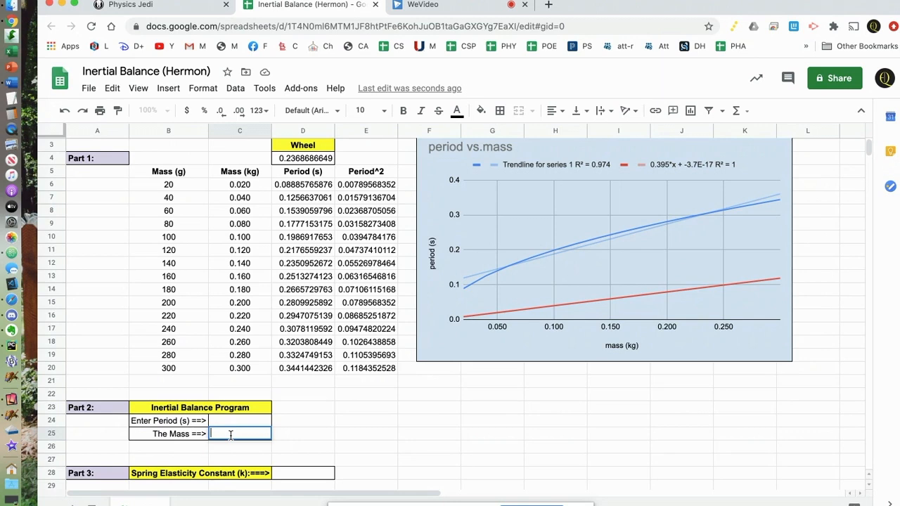
{"action": "left_click", "coordinate": [450, 505]}
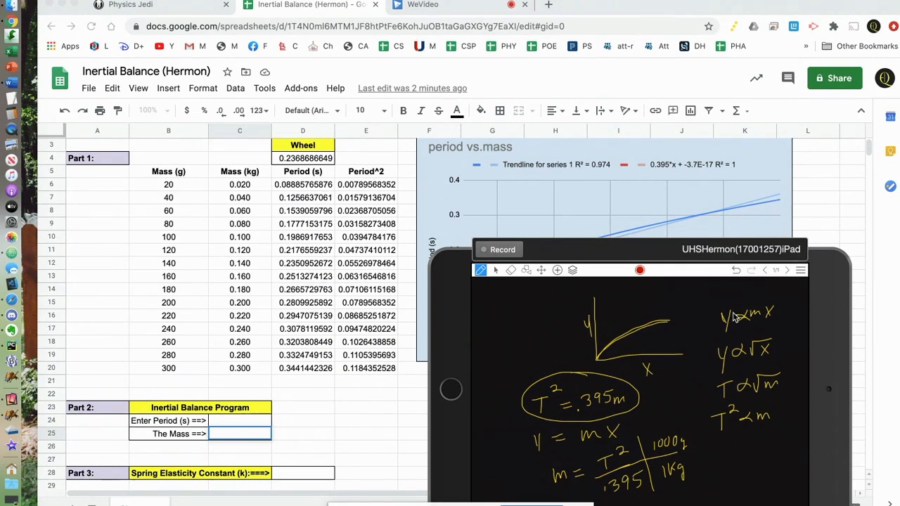
{"action": "double_click", "coordinate": [249, 435]}
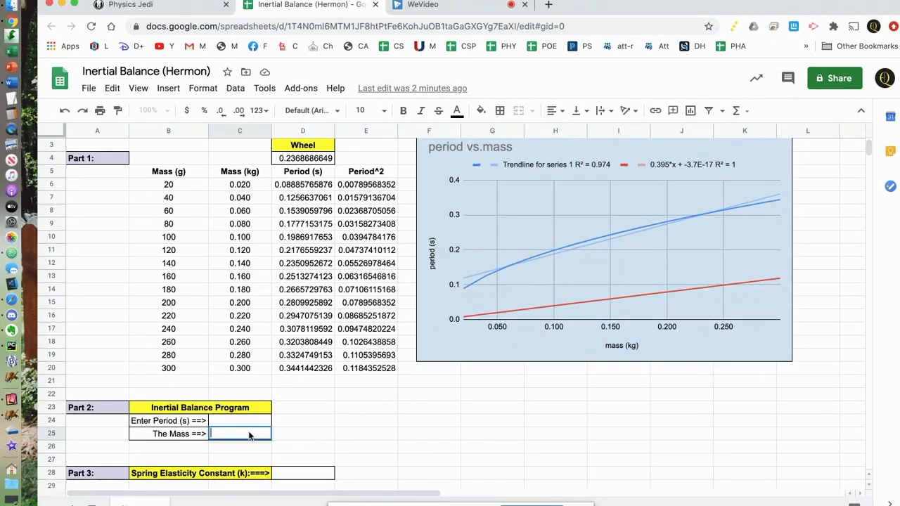
- Enter =C24^2*1000/.395 in C25 and test it with a 0.23 s period, giving 133.9240506
{"action": "type", "text": "="}
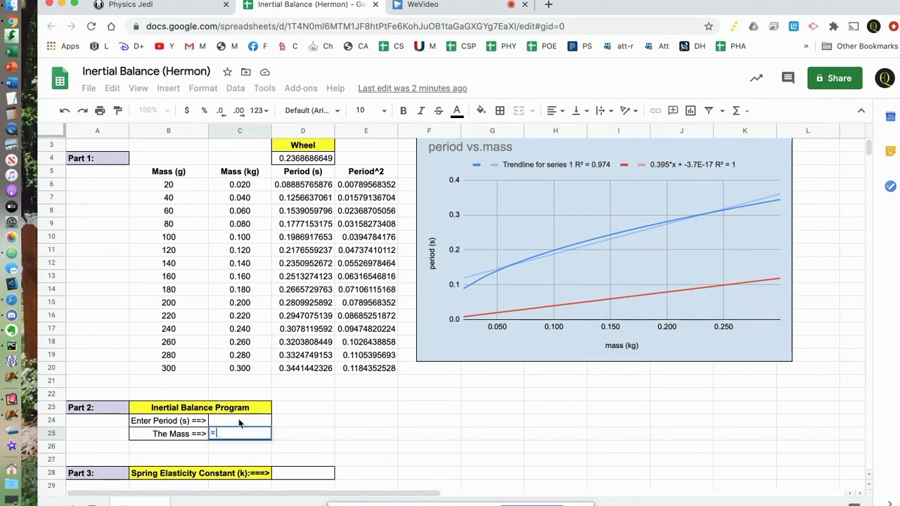
{"action": "left_click", "coordinate": [239, 422]}
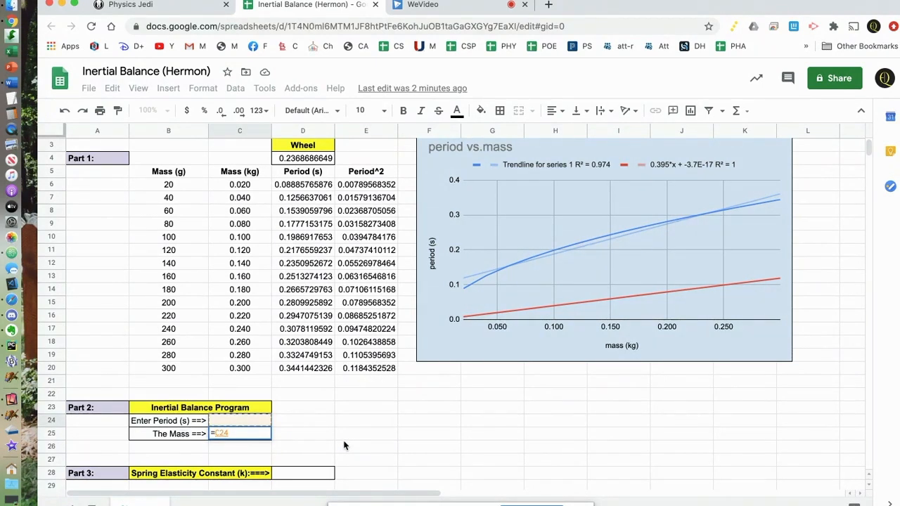
{"action": "type", "text": "^2"}
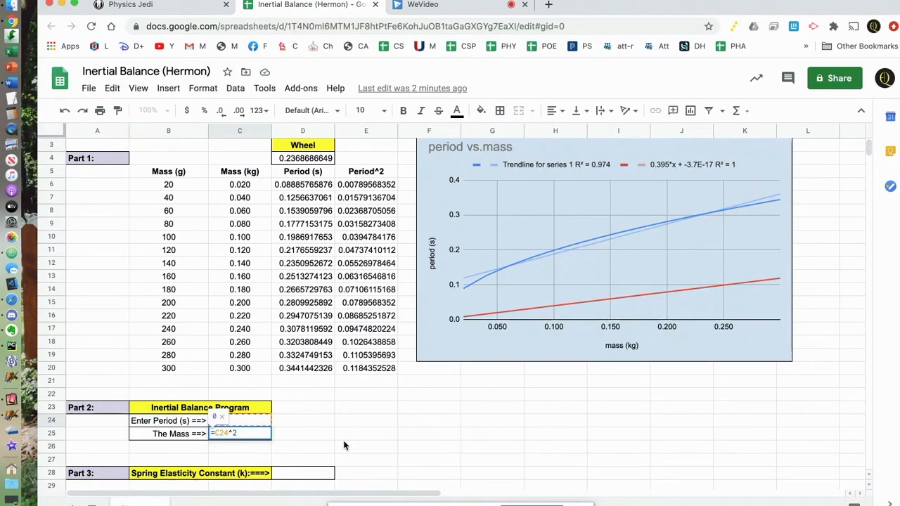
{"action": "type", "text": "*"}
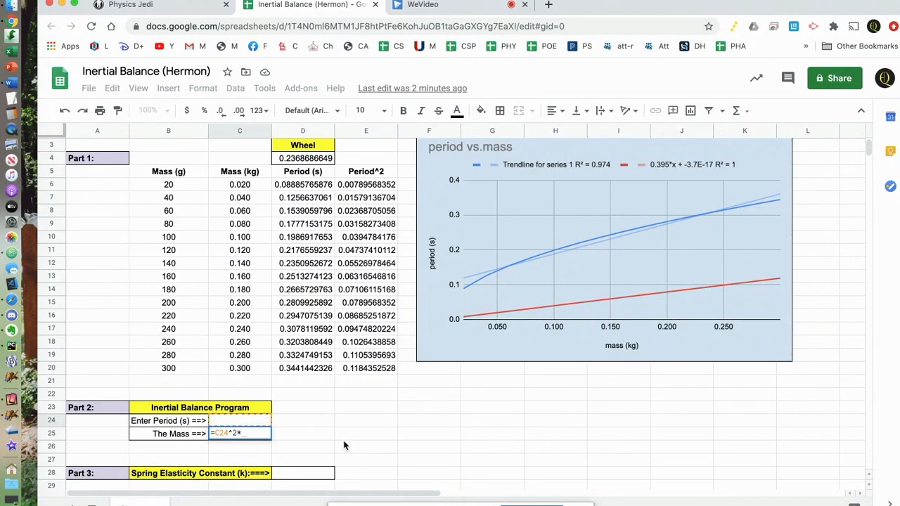
{"action": "type", "text": "10000"}
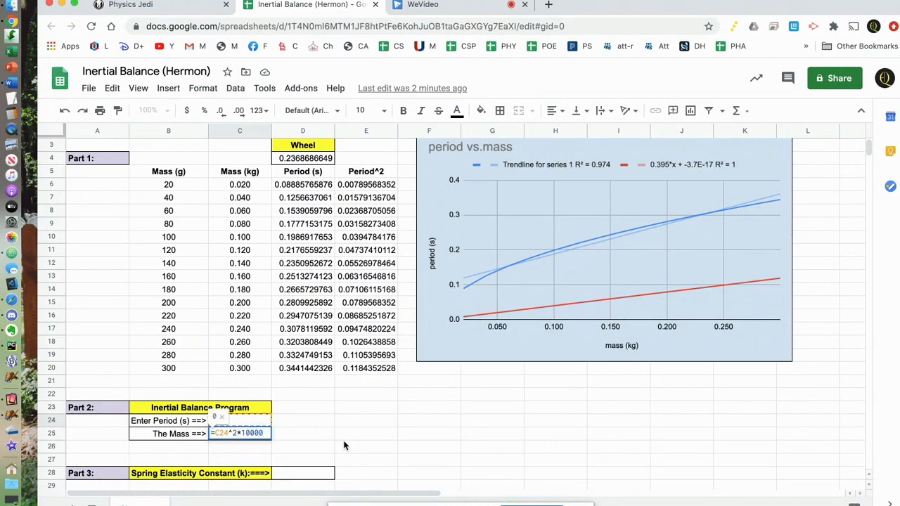
{"action": "key", "text": "BackSpace"}
{"action": "type", "text": "/.395"}
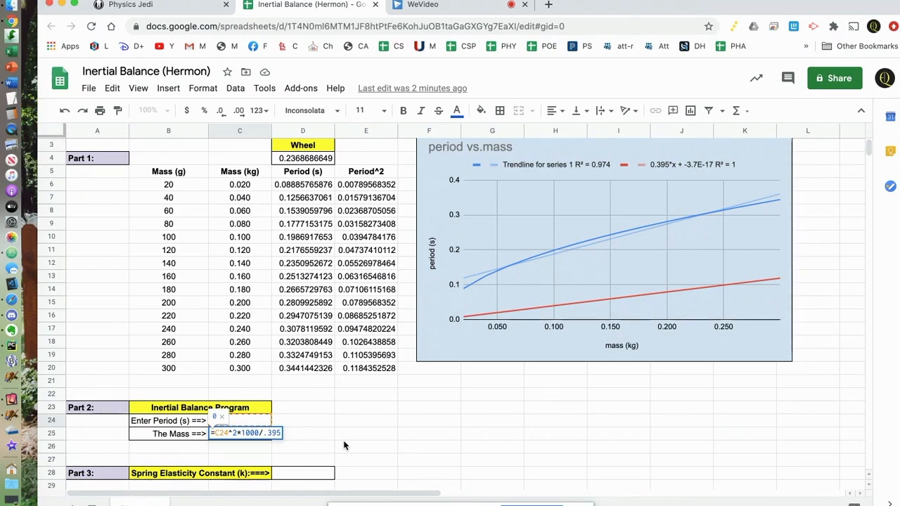
{"action": "key", "text": "Return"}
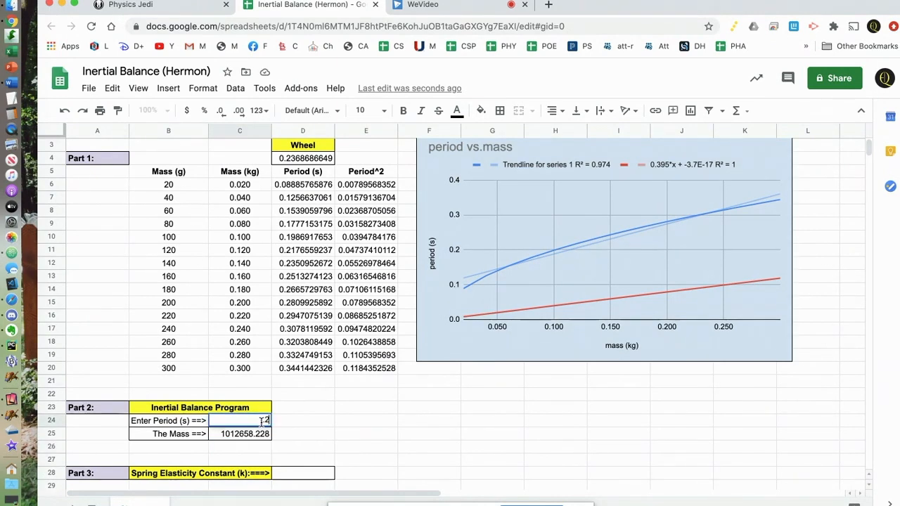
{"action": "type", "text": "3"}
{"action": "key", "text": "Return"}
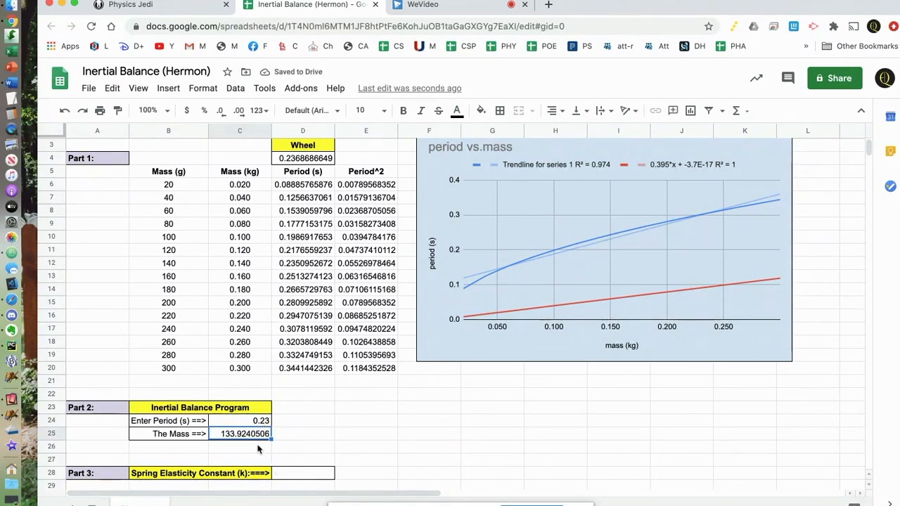
- Copy the wheel's period from D4 into C24 and note 142g beside the mass
{"action": "left_click", "coordinate": [260, 422]}
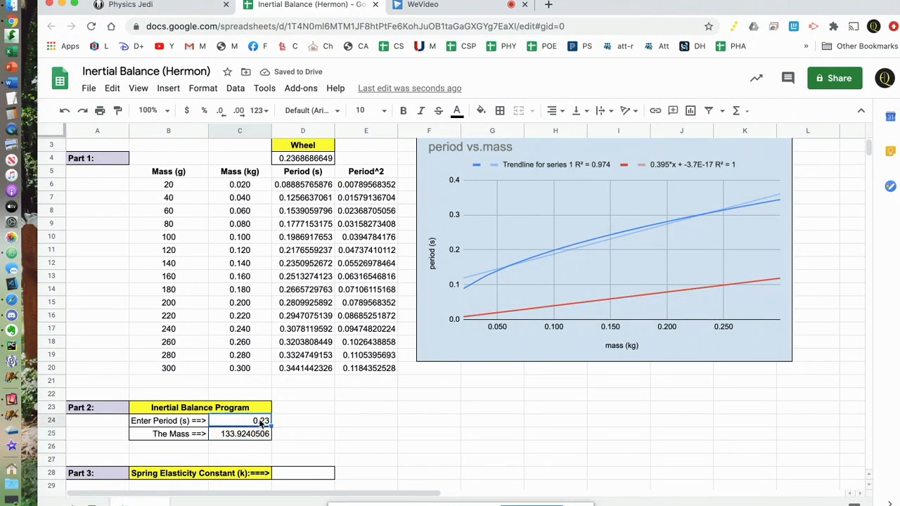
{"action": "left_click", "coordinate": [303, 159]}
{"action": "key", "text": "ctrl+c"}
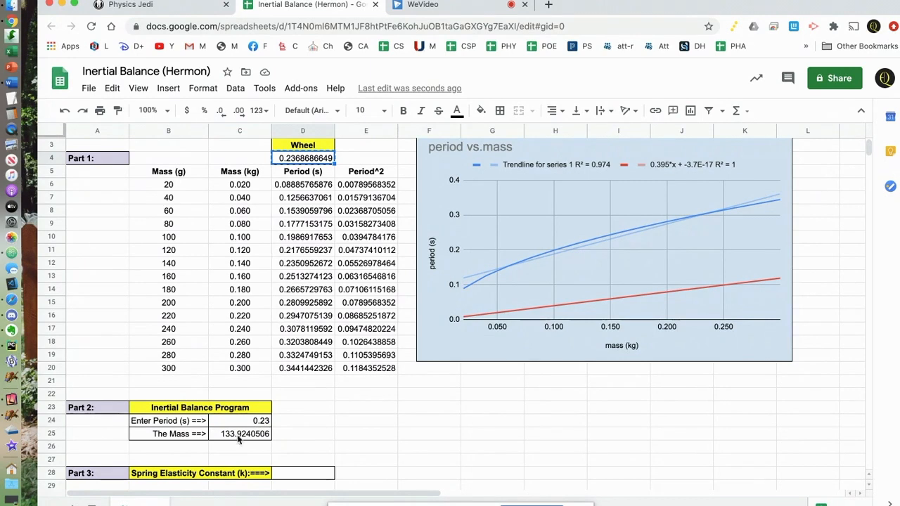
{"action": "left_click", "coordinate": [253, 421]}
{"action": "key", "text": "ctrl+v"}
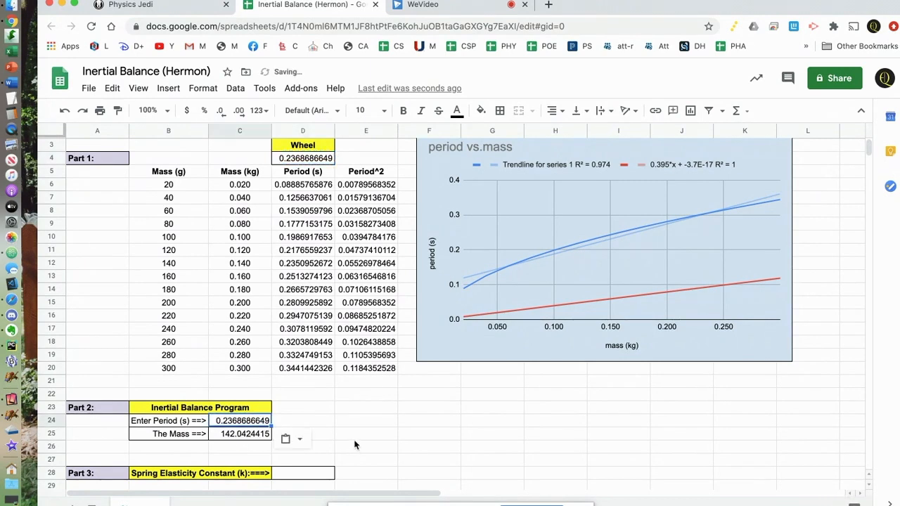
{"action": "key", "text": "Return"}
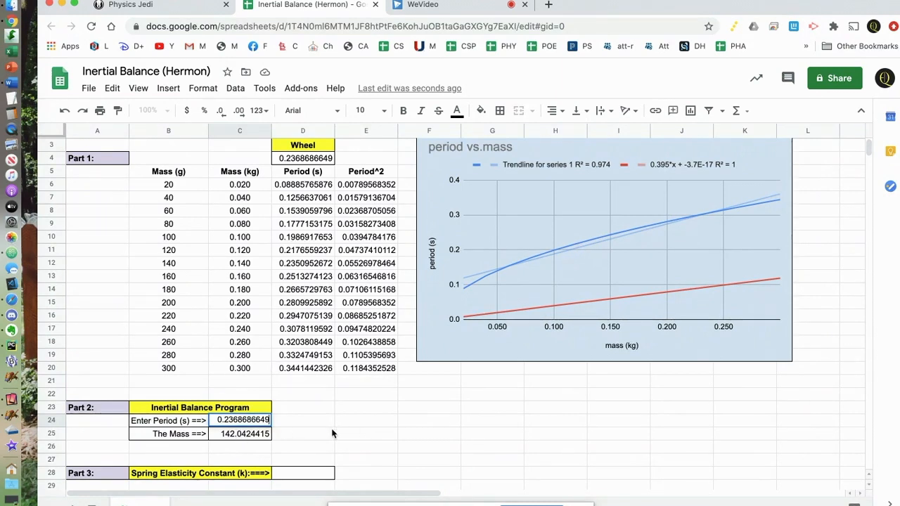
{"action": "left_click", "coordinate": [359, 439]}
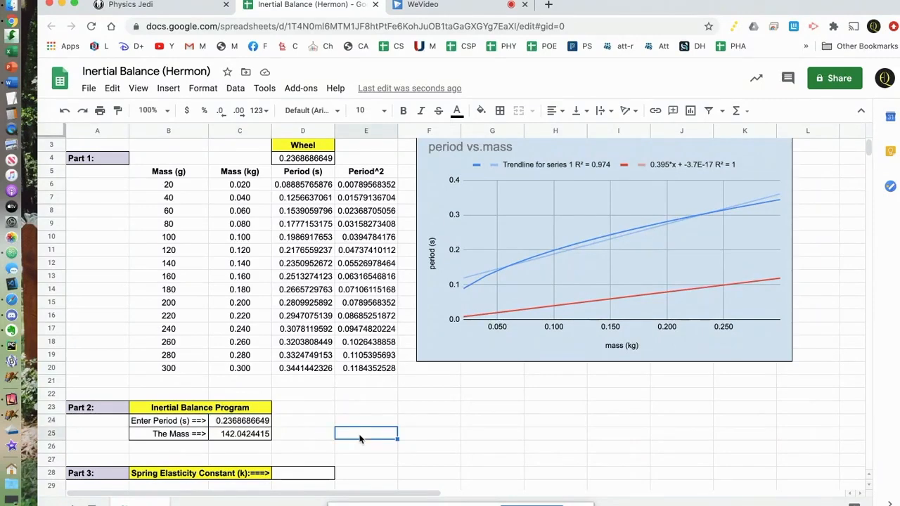
{"action": "type", "text": "142"}
{"action": "left_click", "coordinate": [414, 423]}
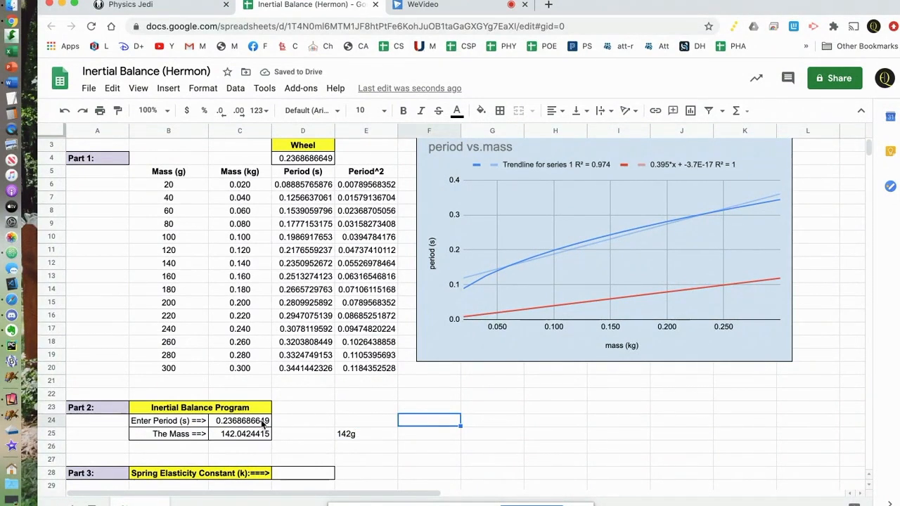
- Test a 0.5 s period, giving 632.9113924, and label the mass with 'g'
{"action": "left_click", "coordinate": [261, 421]}
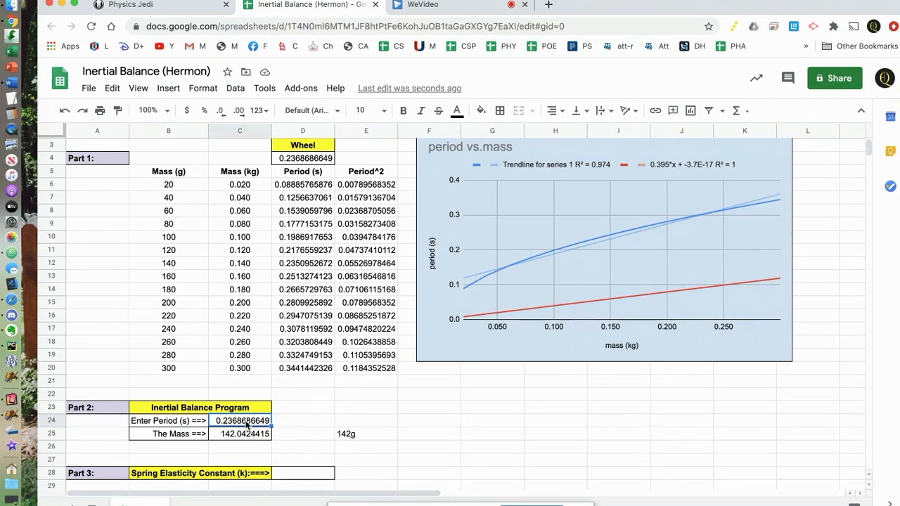
{"action": "type", "text": ".5"}
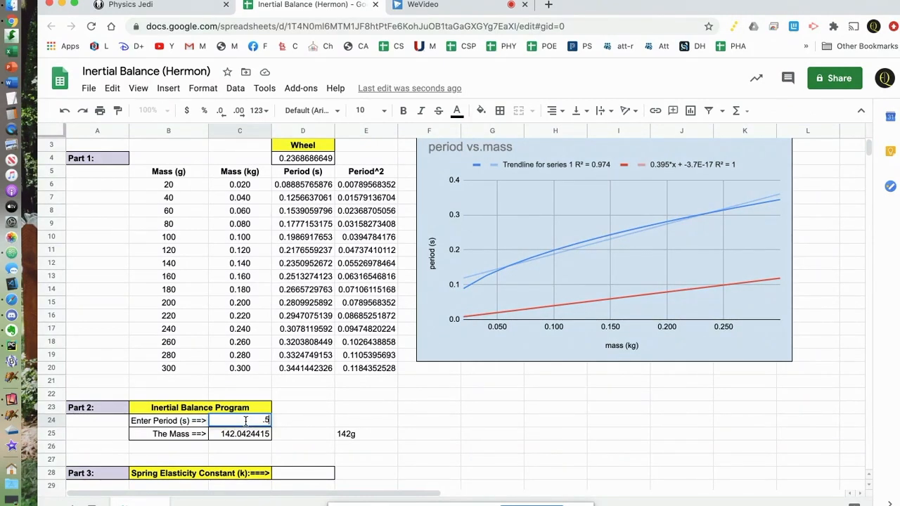
{"action": "key", "text": "Return"}
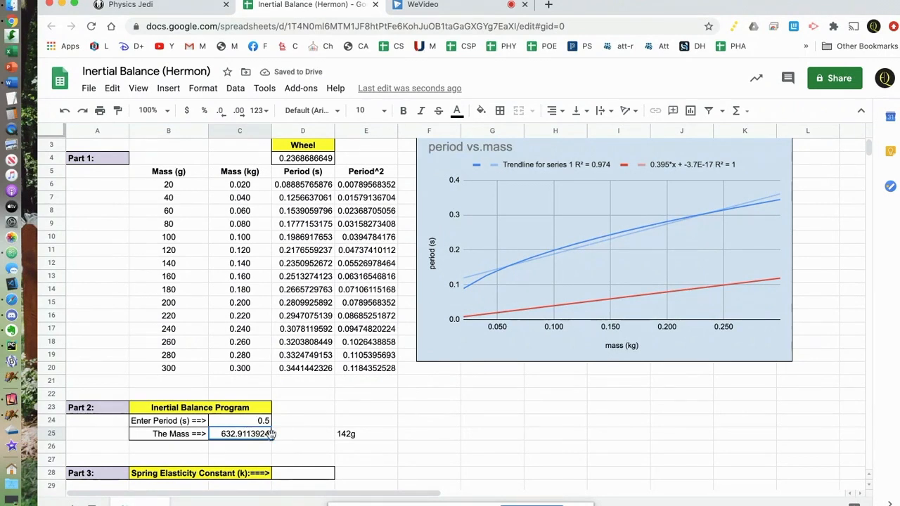
{"action": "left_click", "coordinate": [283, 436]}
{"action": "type", "text": "g"}
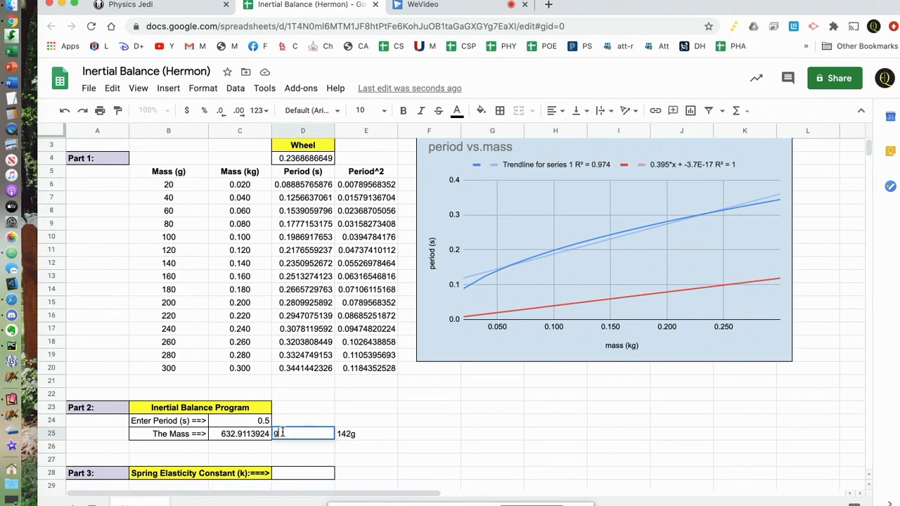
{"action": "left_click", "coordinate": [327, 412]}
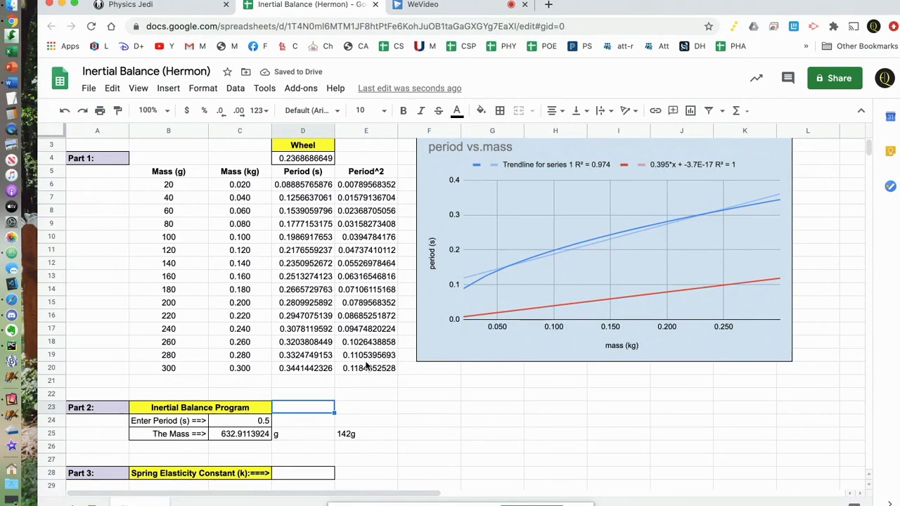
- Scroll to the Part 5 gravity table, then return to the Physics Jedi question 3 page
{"action": "scroll", "coordinate": [365, 364], "scroll_direction": "down", "scroll_amount": 1}
{"action": "scroll", "coordinate": [365, 365], "scroll_direction": "down", "scroll_amount": 3}
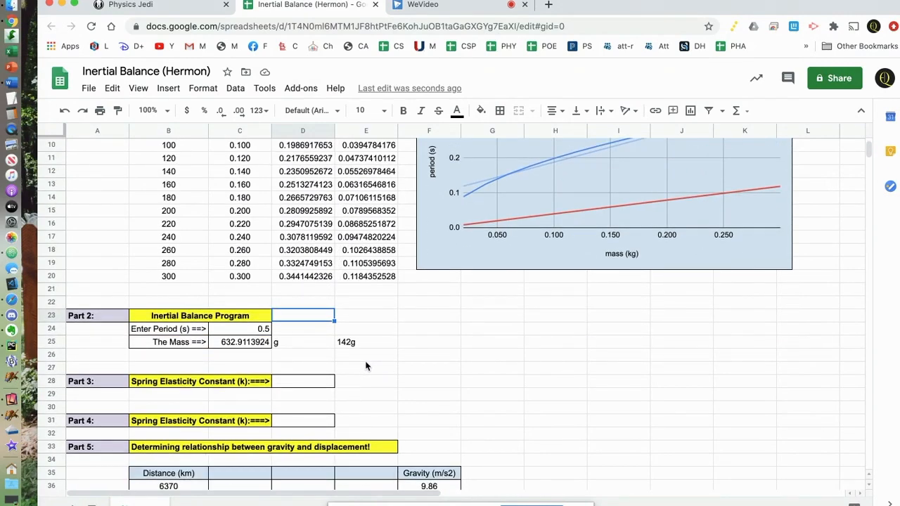
{"action": "key", "text": "super+grave"}
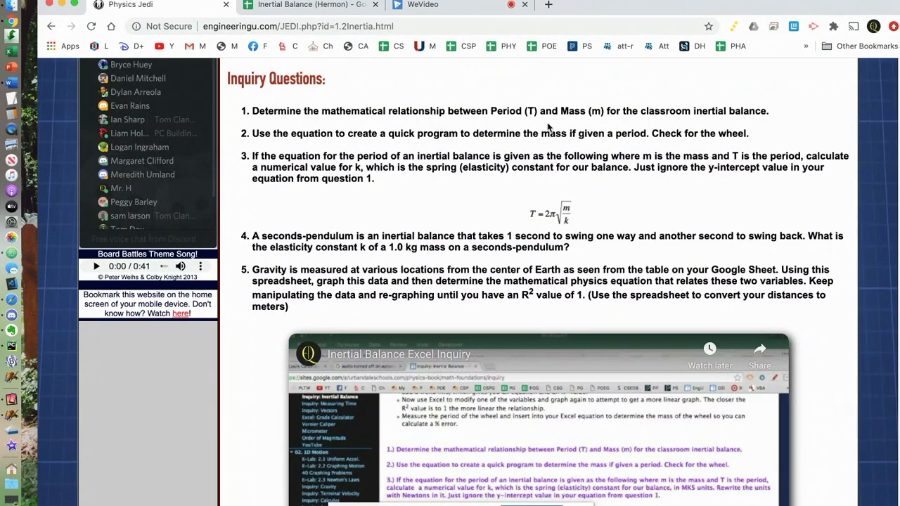
- Move the browser aside and bring forward the iPad notes showing k = 4π²/.395
{"action": "left_click_drag", "start_coordinate": [810, 10], "coordinate": [747, 32]}
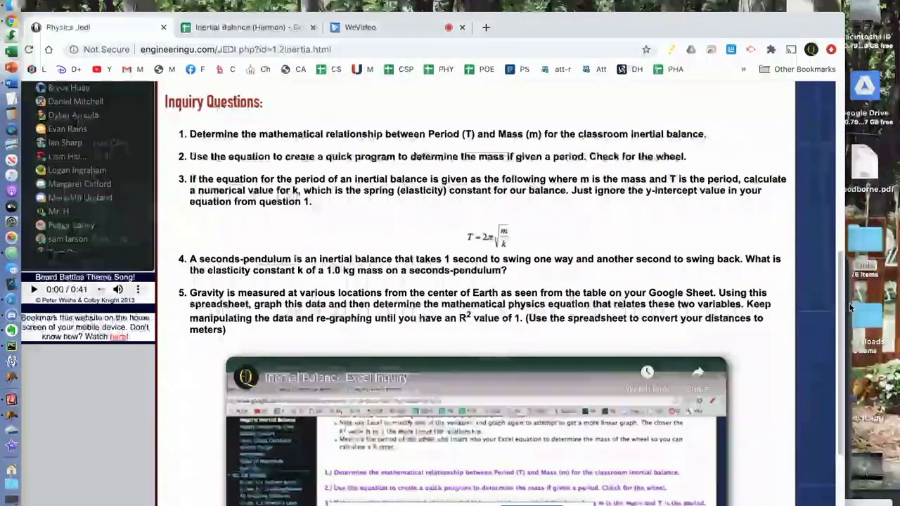
{"action": "left_click", "coordinate": [847, 306]}
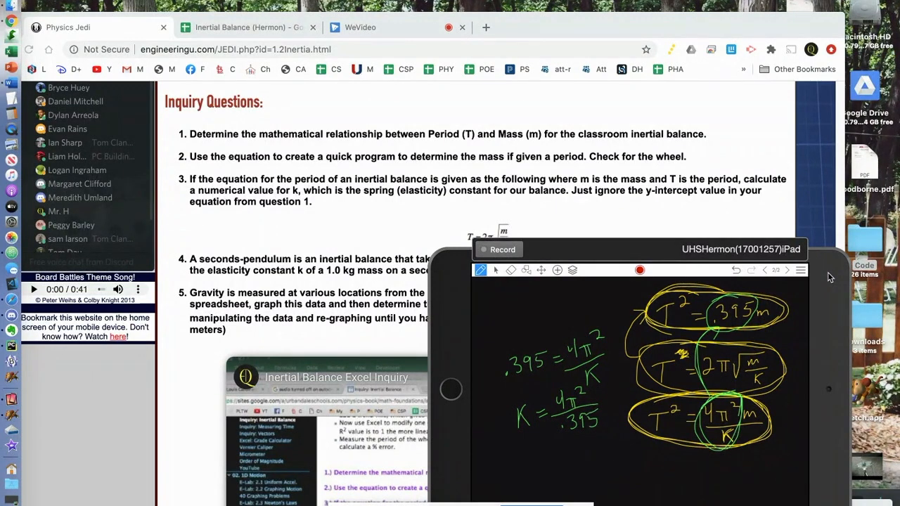
- In the Inertial Balance sheet, enter =4*PI()^2/.395 in D28, giving 99.94536102
{"action": "left_click", "coordinate": [276, 34]}
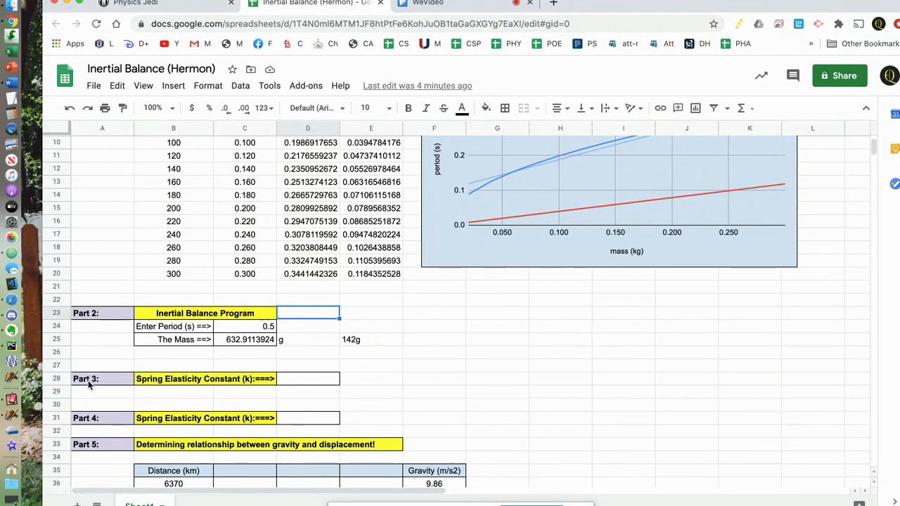
{"action": "double_click", "coordinate": [296, 381]}
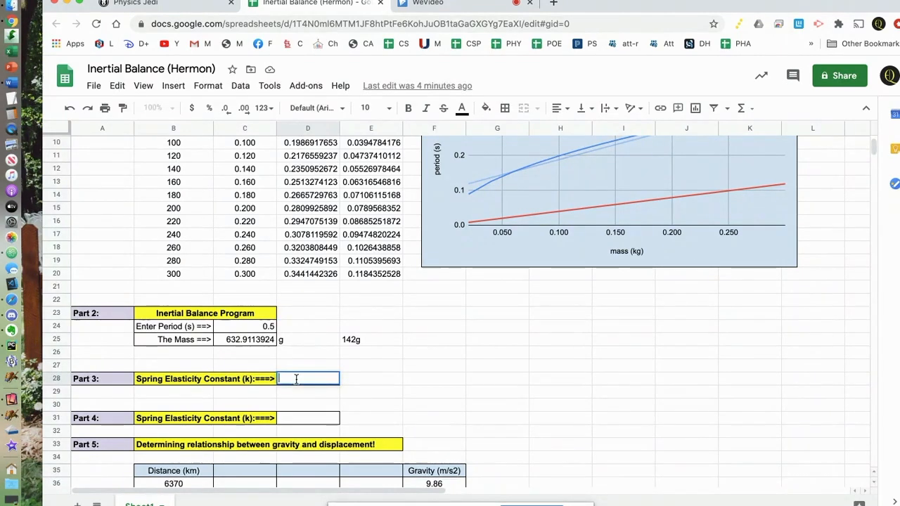
{"action": "type", "text": "="}
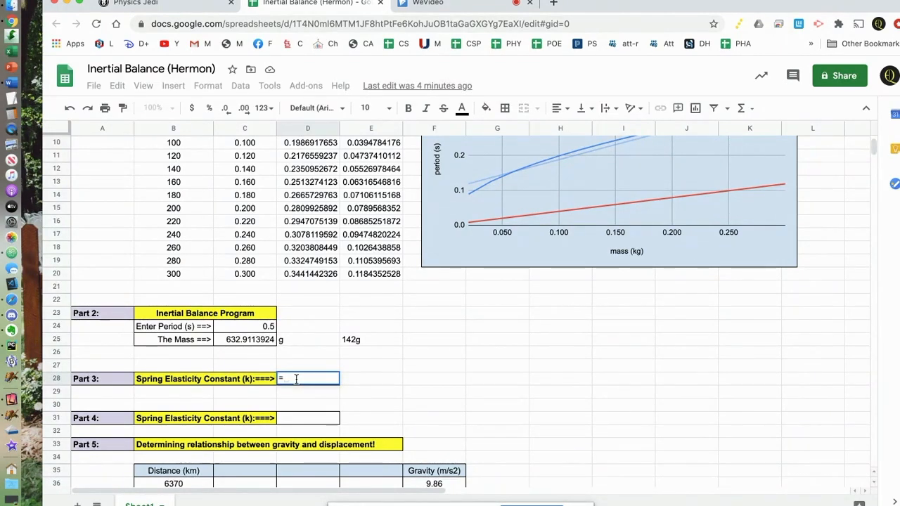
{"action": "type", "text": "4"}
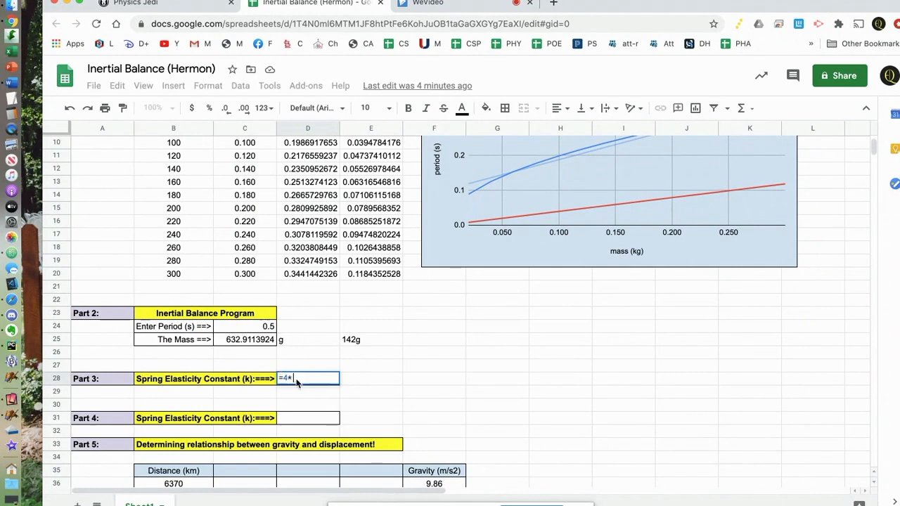
{"action": "type", "text": "*"}
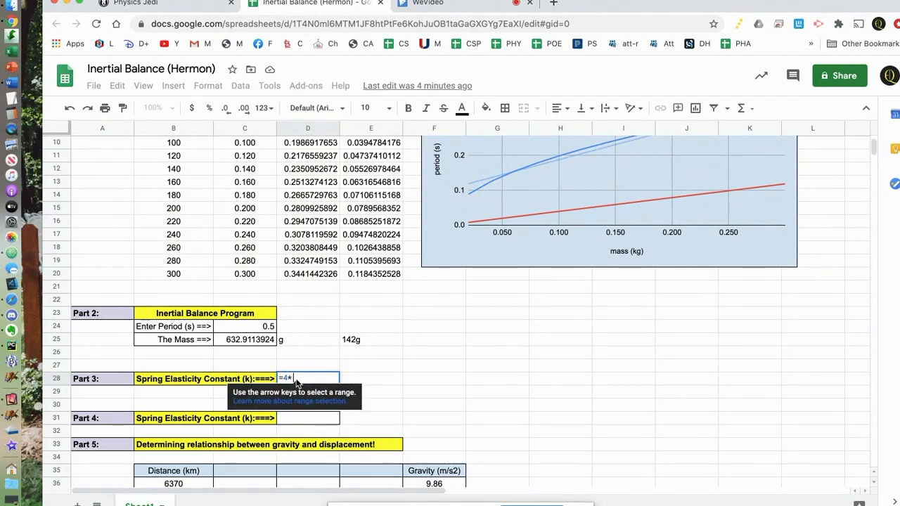
{"action": "type", "text": "PI()"}
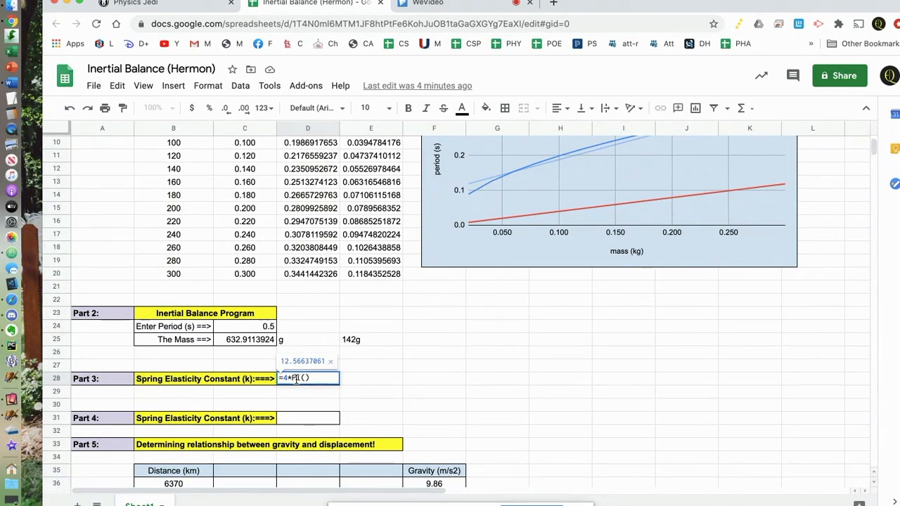
{"action": "type", "text": "^2"}
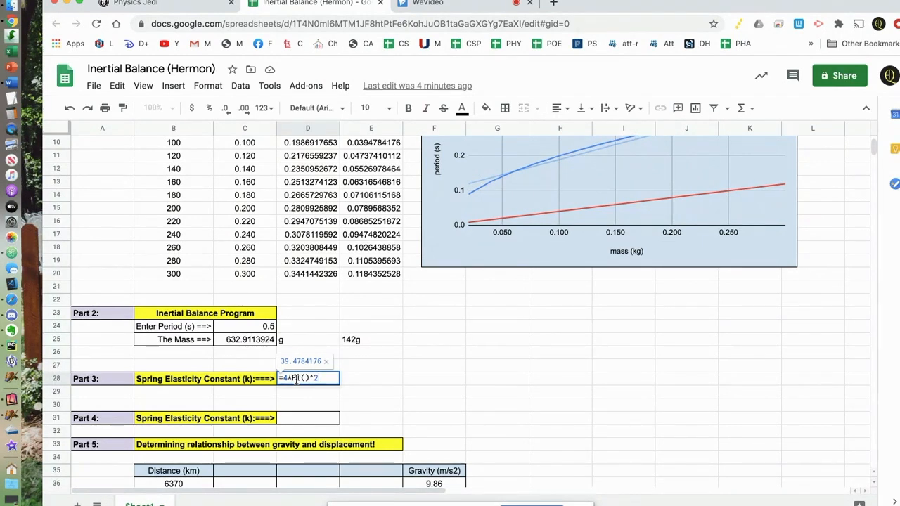
{"action": "type", "text": "/.395"}
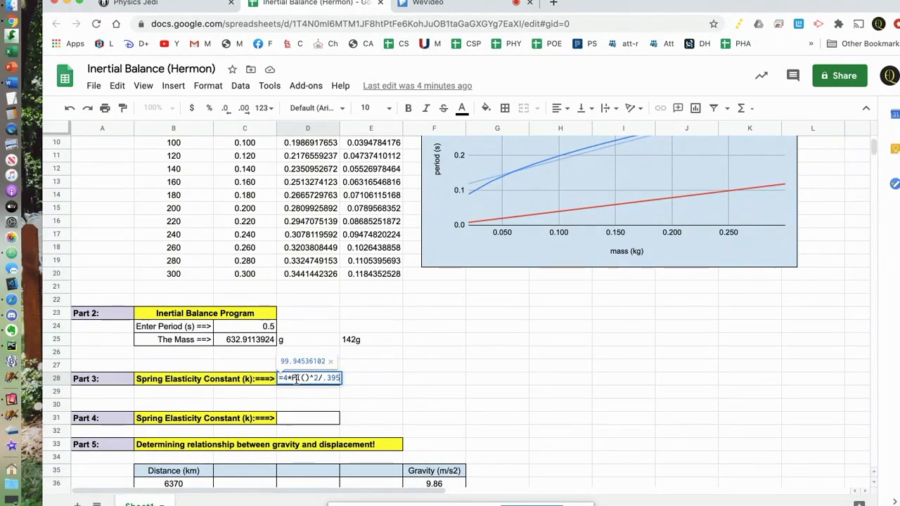
{"action": "key", "text": "Return"}
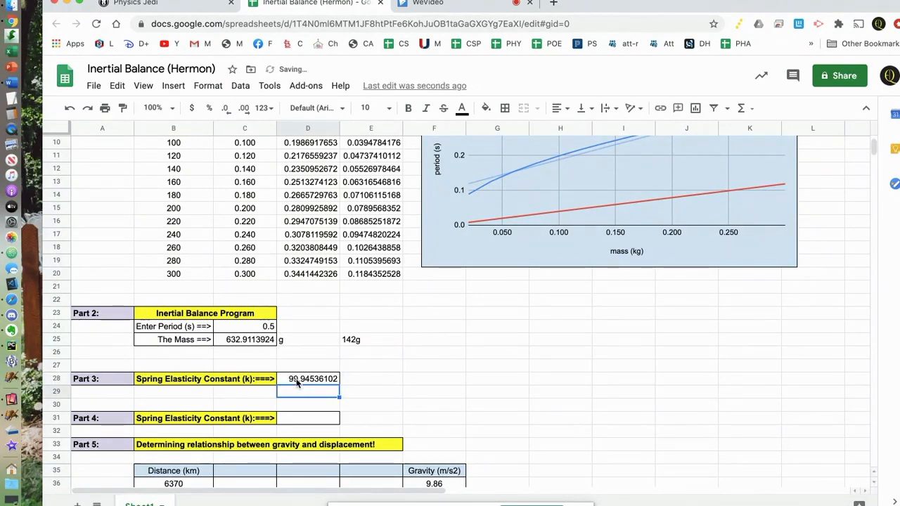
- Write the note '100 N/m' in E28 beside the Part 3 spring constant
{"action": "left_click", "coordinate": [378, 381]}
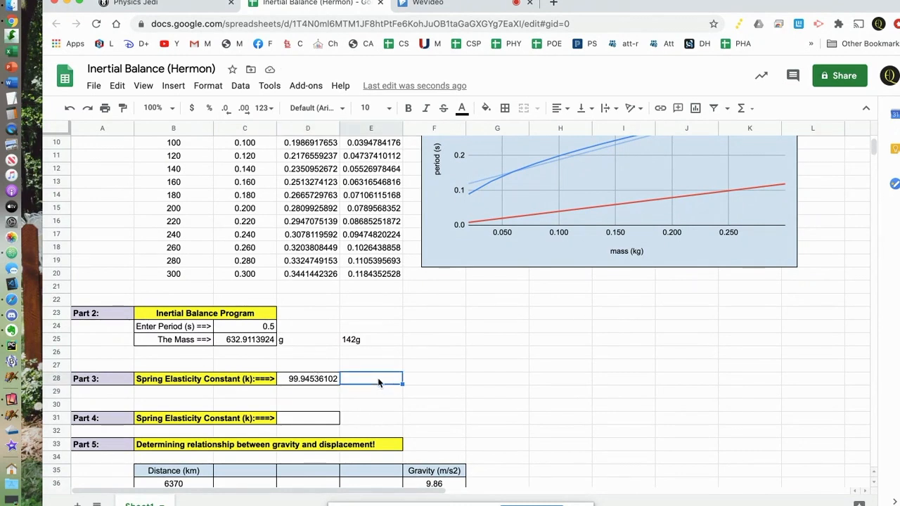
{"action": "type", "text": "100"}
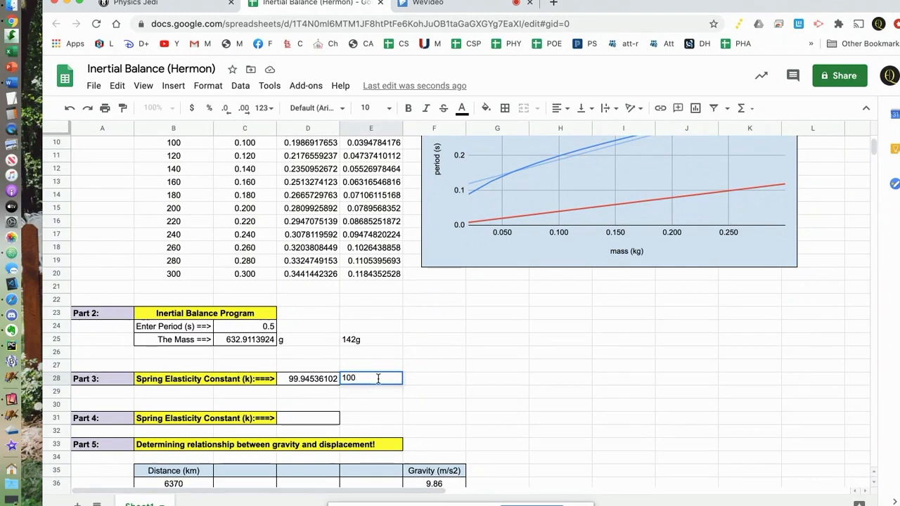
{"action": "type", "text": "N/m"}
{"action": "double_click", "coordinate": [355, 378]}
{"action": "left_click", "coordinate": [428, 383]}
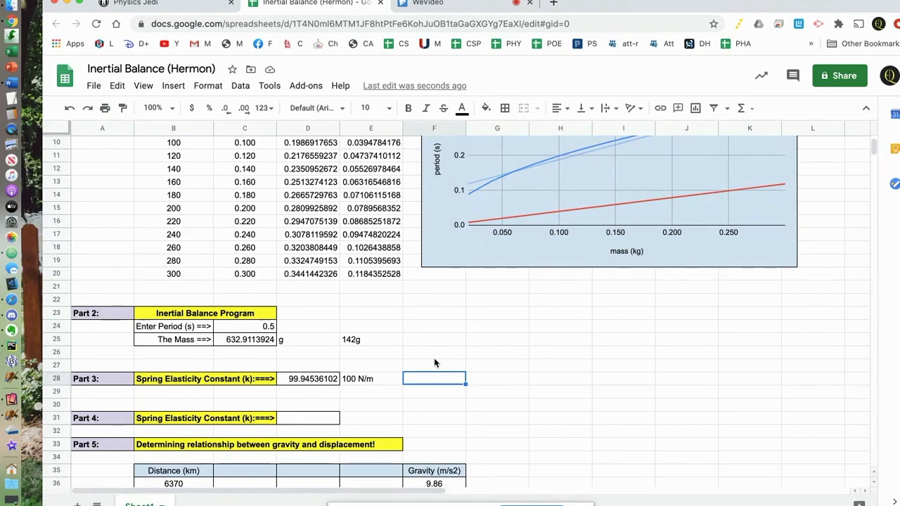
{"action": "key", "text": "super+Tab"}
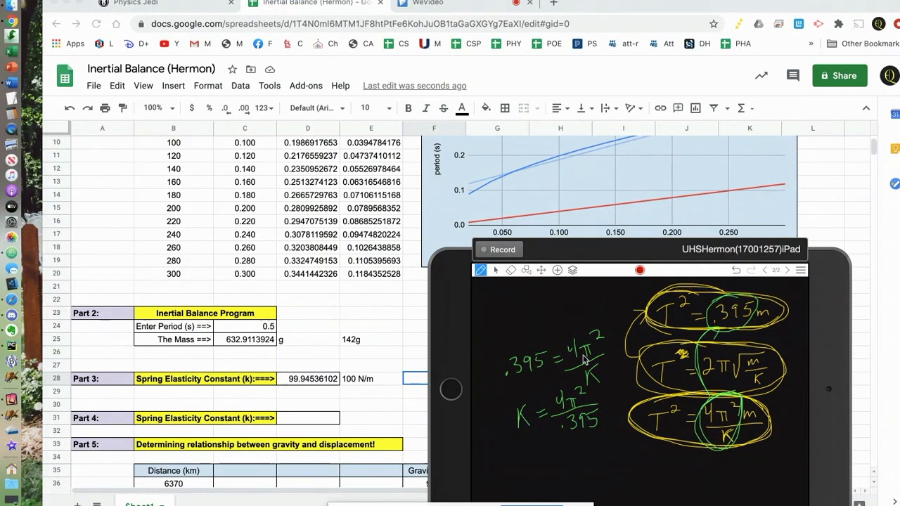
- Return to the Google Sheets window, showing Part 3's 100 N/m note in full view
{"action": "left_click", "coordinate": [410, 311]}
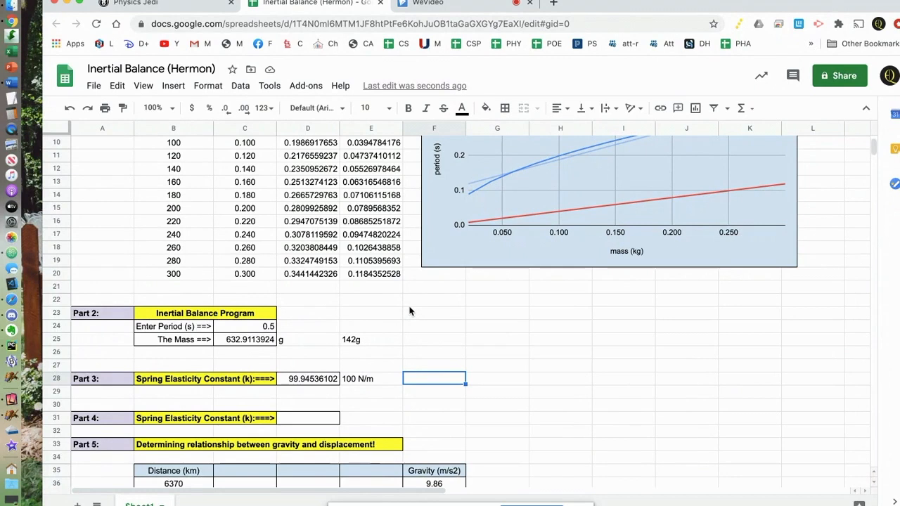
{"action": "left_click", "coordinate": [186, 9]}
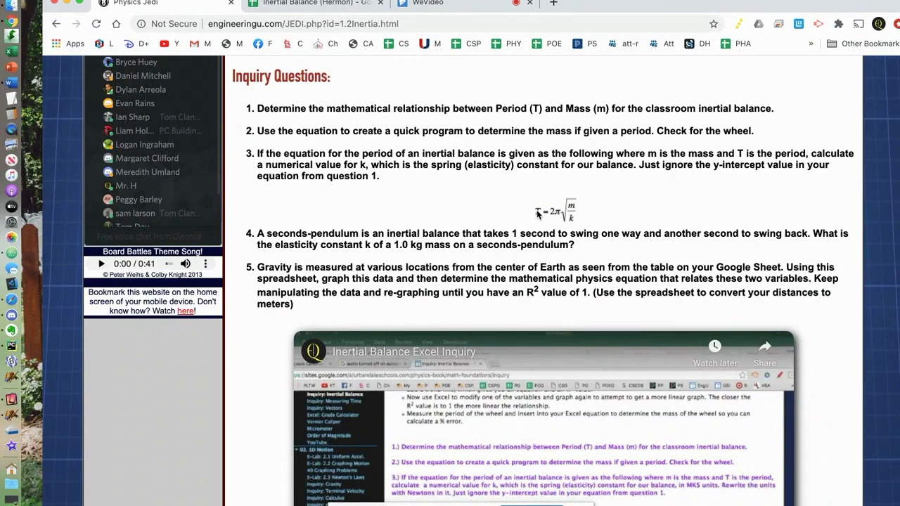
{"action": "left_click", "coordinate": [315, 6]}
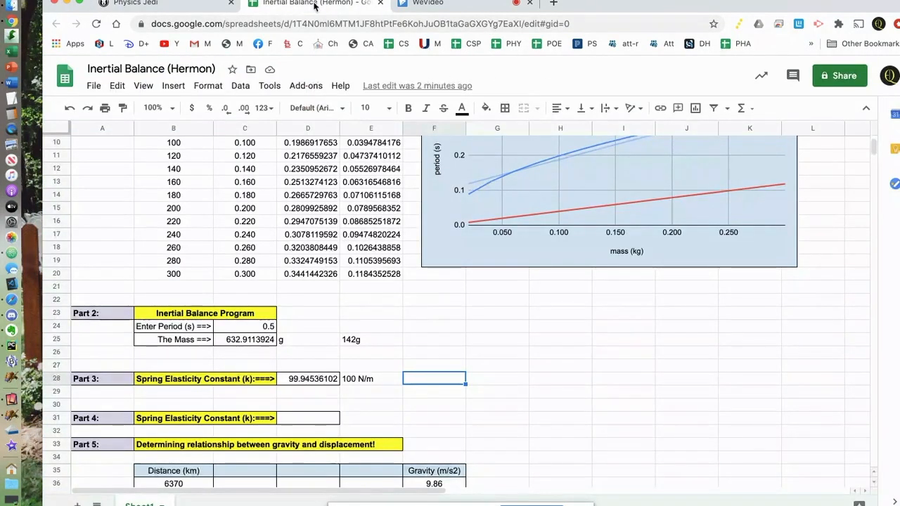
{"action": "left_click", "coordinate": [731, 505]}
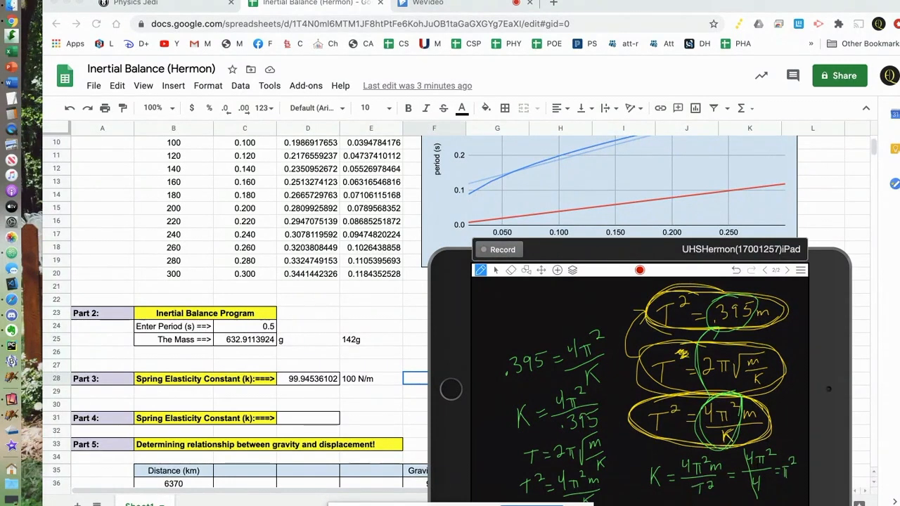
{"action": "left_click", "coordinate": [304, 424]}
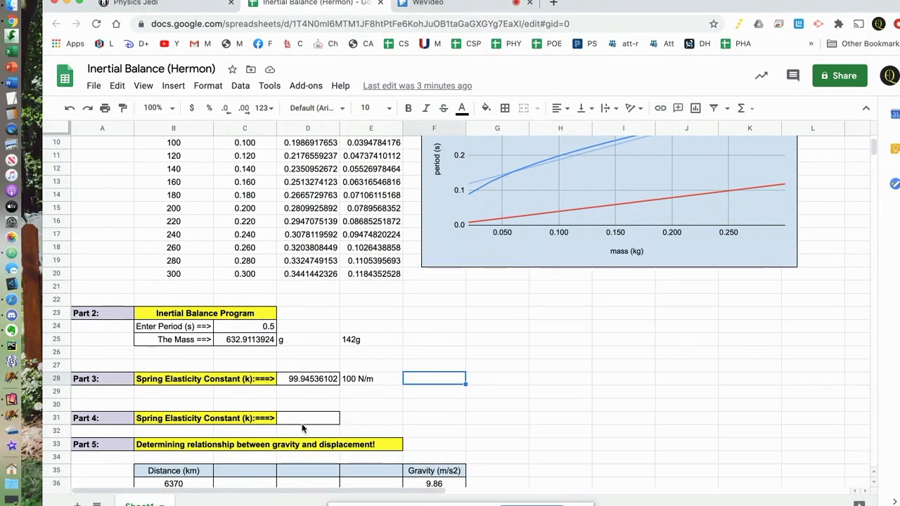
- Enter =PI()^2 in D31 as the Part 4 spring constant, giving 9.869604401
{"action": "double_click", "coordinate": [303, 418]}
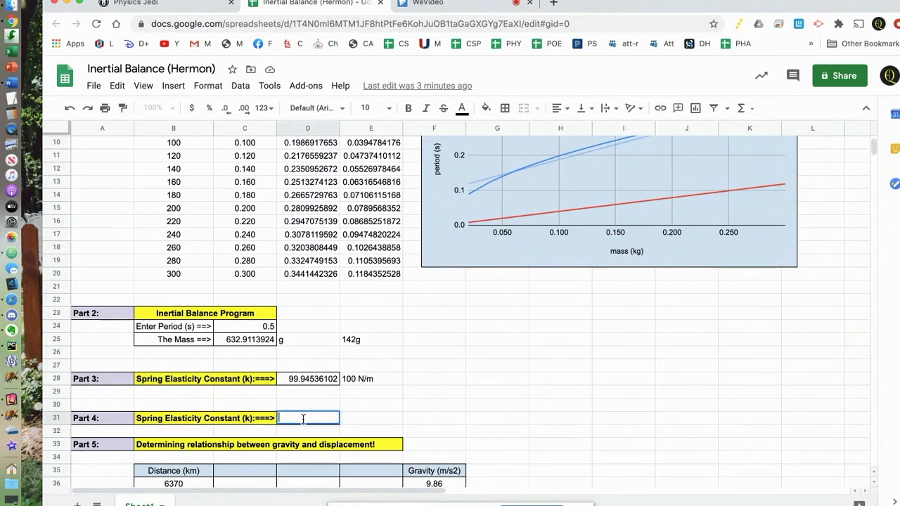
{"action": "type", "text": "="}
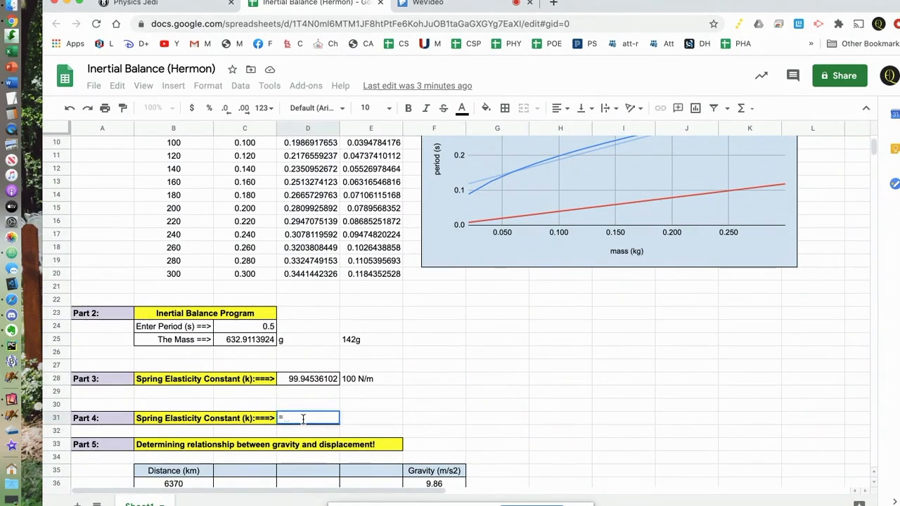
{"action": "type", "text": "PI()"}
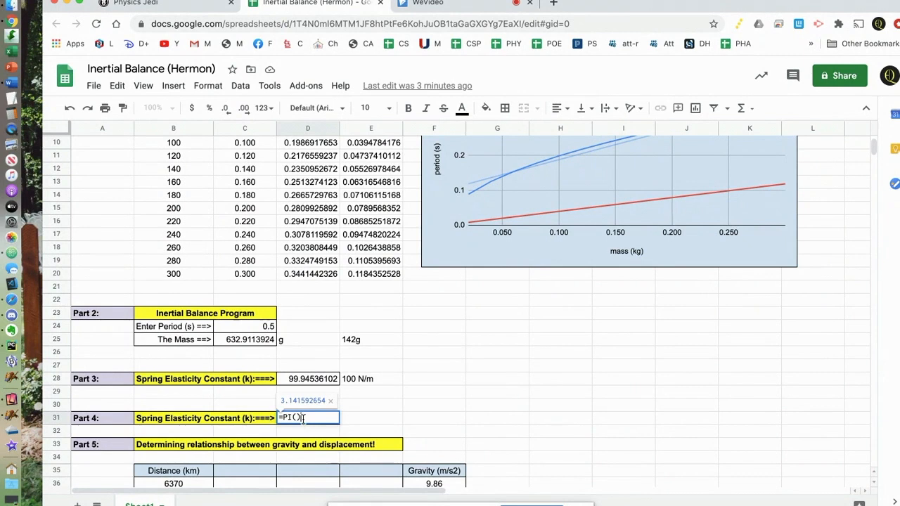
{"action": "type", "text": "^2"}
{"action": "key", "text": "Return"}
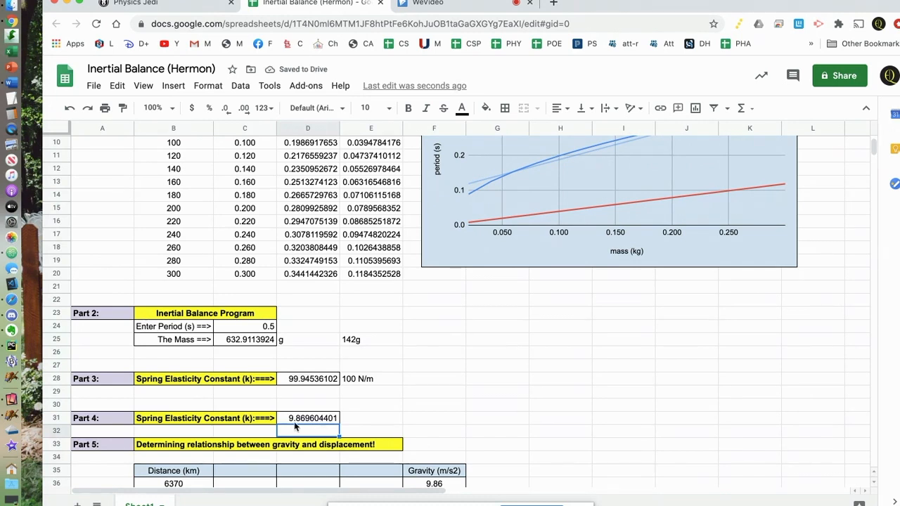
{"action": "left_click", "coordinate": [350, 422]}
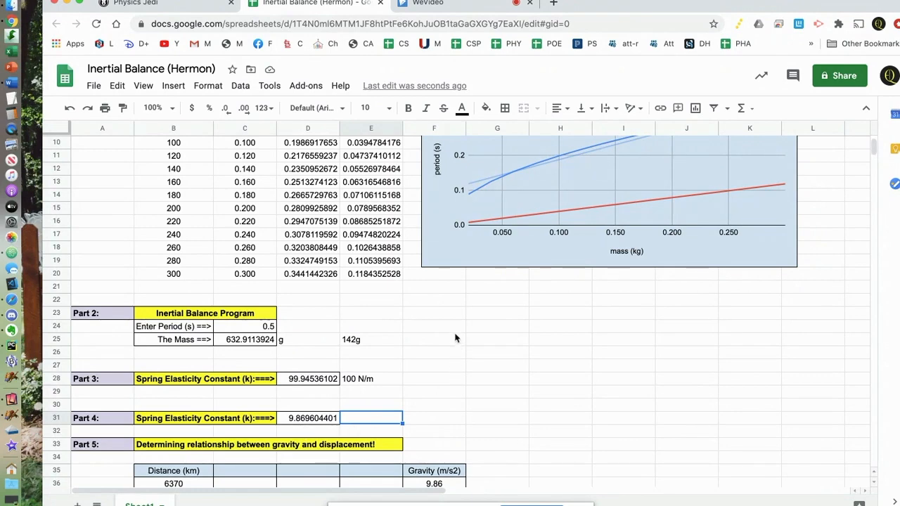
{"action": "scroll", "coordinate": [455, 338], "scroll_direction": "down", "scroll_amount": 5}
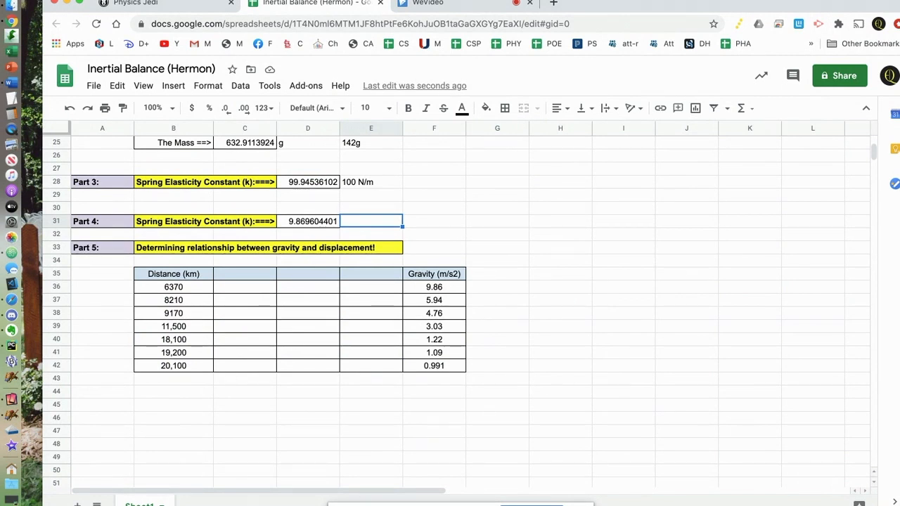
- Switch to the Physics Jedi browser tab with the inquiry questions
{"action": "left_click", "coordinate": [159, 5]}
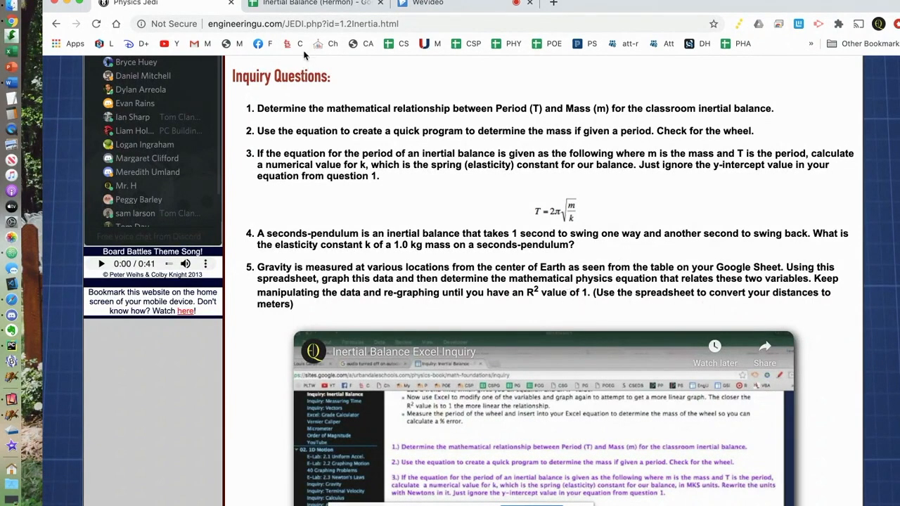
- Switch back to the Inertial Balance (Hermon) Google Sheets tab
{"action": "left_click", "coordinate": [292, 4]}
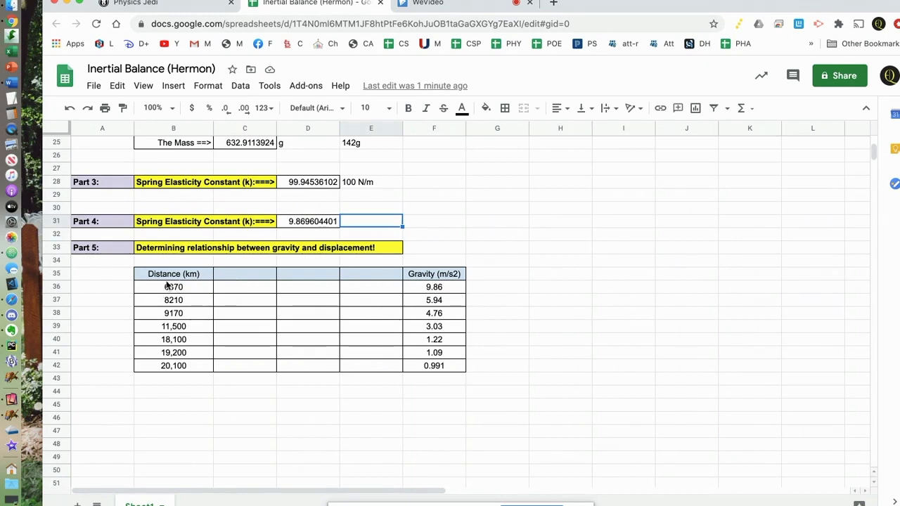
- Add a 'Distance (m)' header in C35 and fill =B36*1000 down through C42
{"action": "left_click", "coordinate": [234, 277]}
{"action": "type", "text": "Dist"}
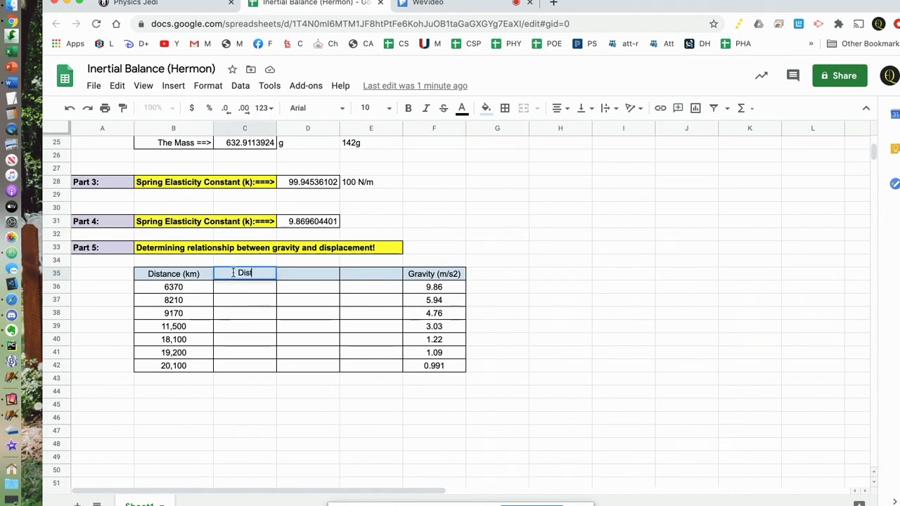
{"action": "type", "text": "ance (m)"}
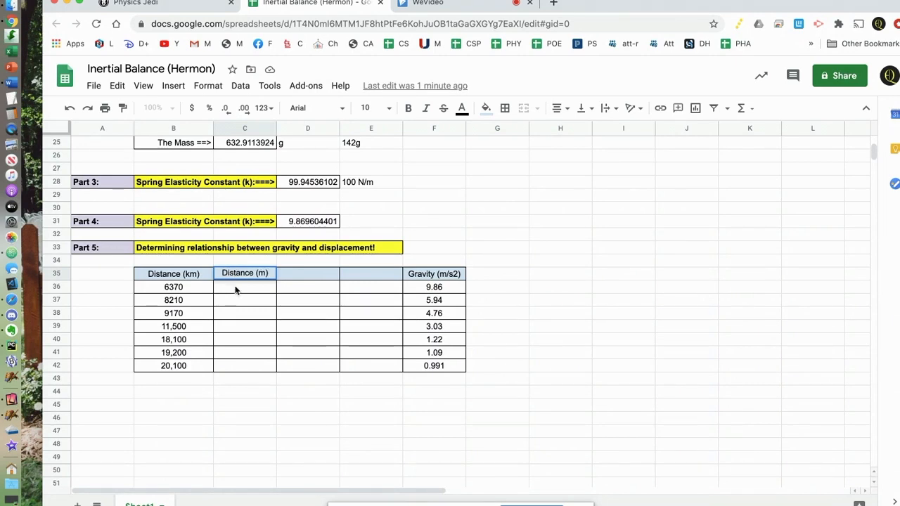
{"action": "left_click", "coordinate": [235, 288]}
{"action": "type", "text": "="}
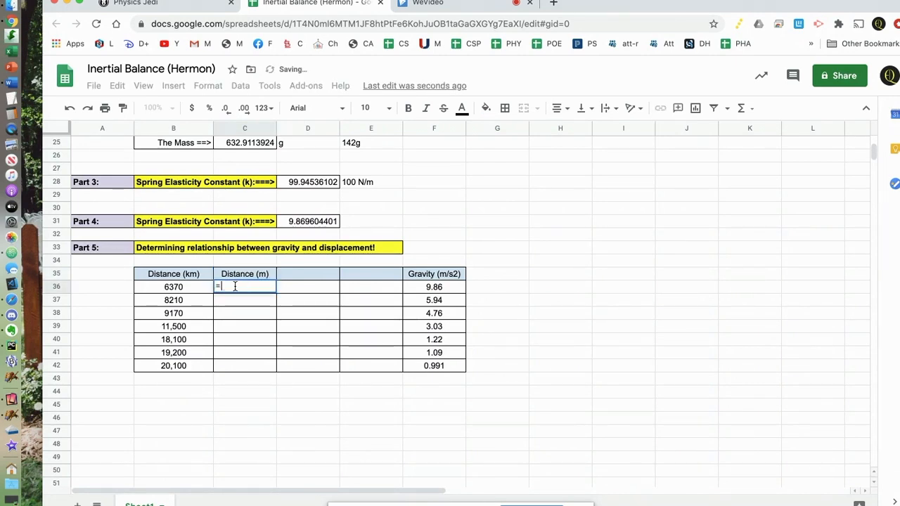
{"action": "left_click", "coordinate": [188, 290]}
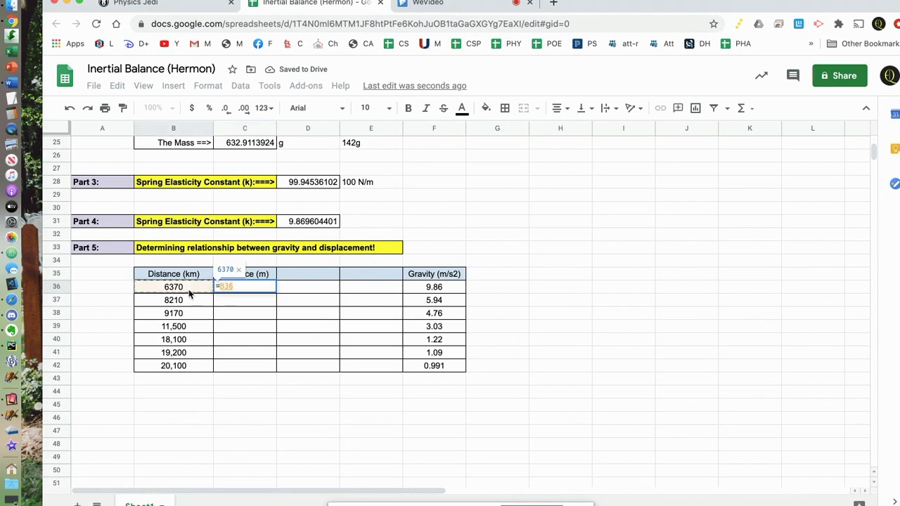
{"action": "type", "text": "*1000"}
{"action": "key", "text": "Return"}
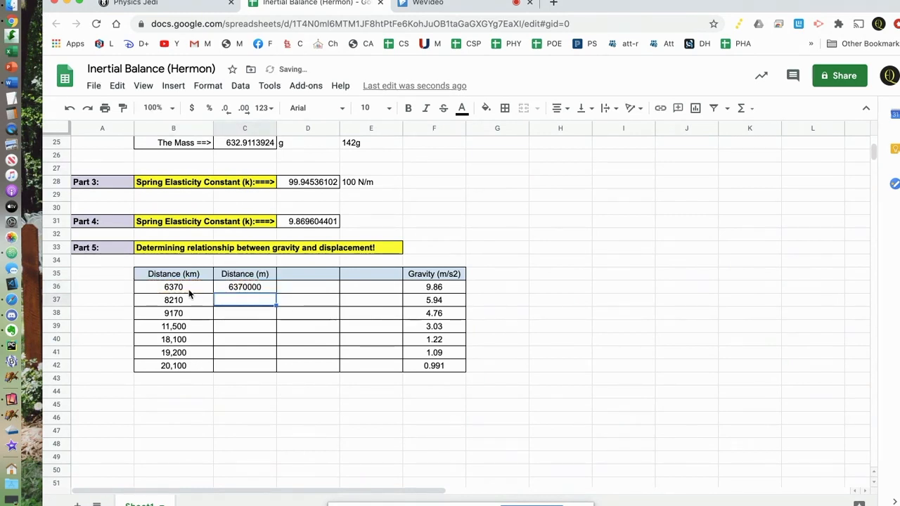
{"action": "left_click", "coordinate": [235, 289]}
{"action": "left_click_drag", "start_coordinate": [276, 292], "coordinate": [274, 367]}
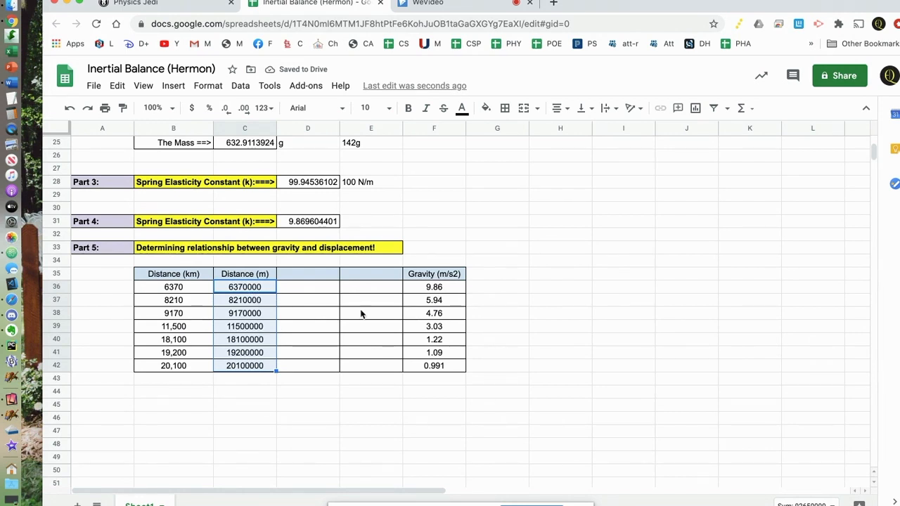
- Select the metre distances C36:C42 together with the gravity values F36:F42
{"action": "left_click", "coordinate": [255, 323]}
{"action": "left_click_drag", "start_coordinate": [265, 288], "coordinate": [264, 366]}
{"action": "left_click_drag", "start_coordinate": [444, 289], "coordinate": [453, 365]}
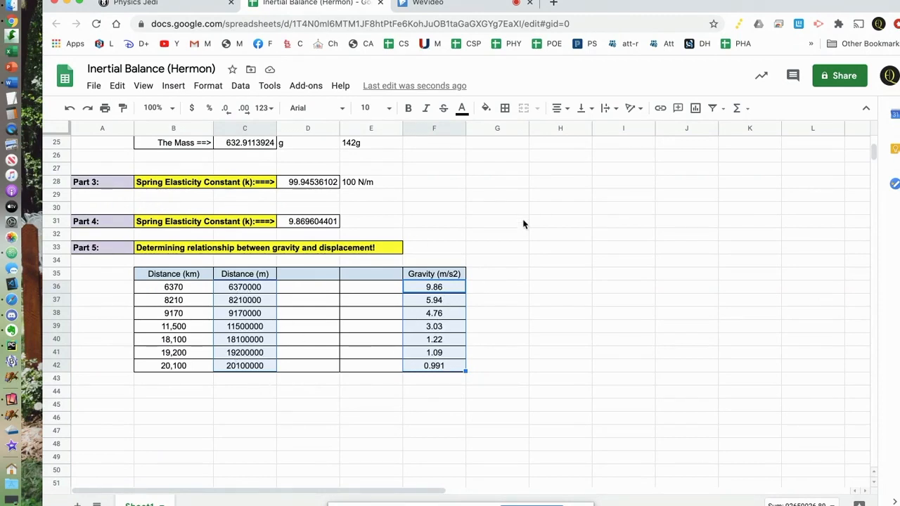
- Insert a gravity vs. distance (m) chart, shrink it, and place it below Part 5 in rows 43–51
{"action": "left_click", "coordinate": [174, 87]}
{"action": "left_click", "coordinate": [194, 259]}
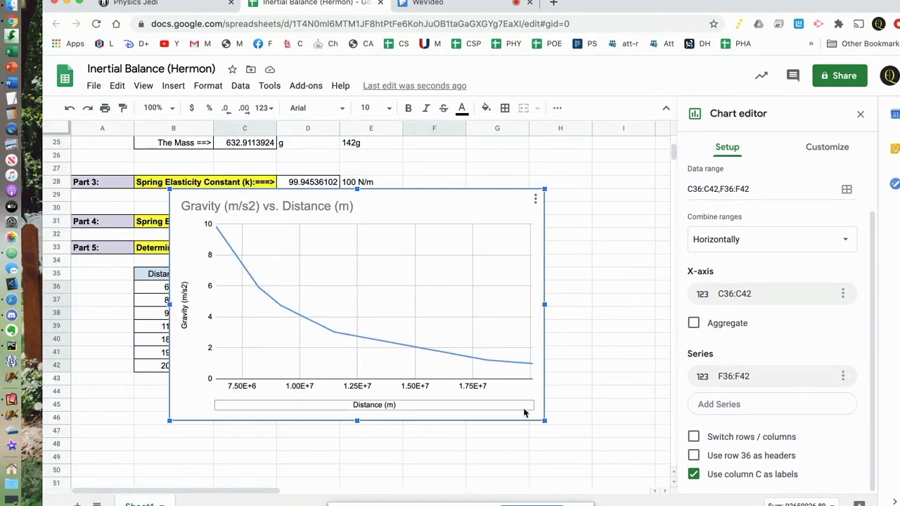
{"action": "left_click_drag", "start_coordinate": [544, 420], "coordinate": [362, 307]}
{"action": "left_click_drag", "start_coordinate": [315, 196], "coordinate": [246, 383]}
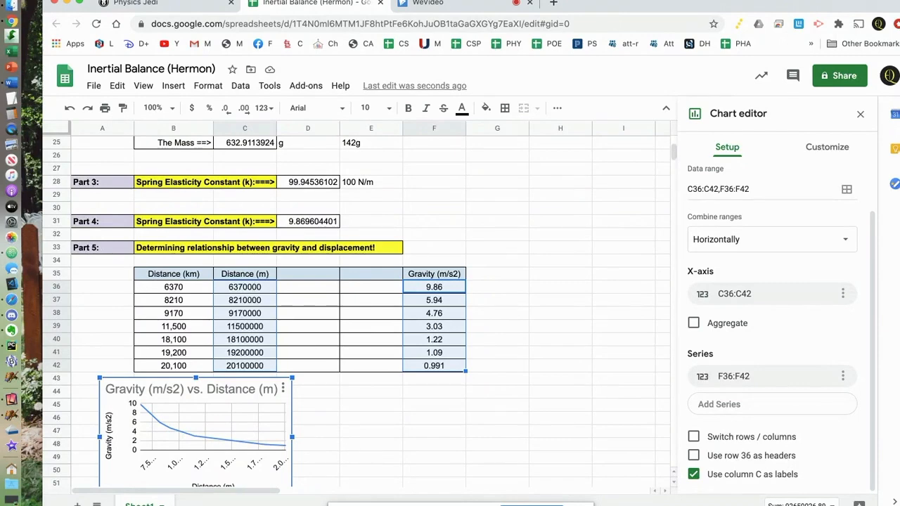
{"action": "key", "text": "super+Tab"}
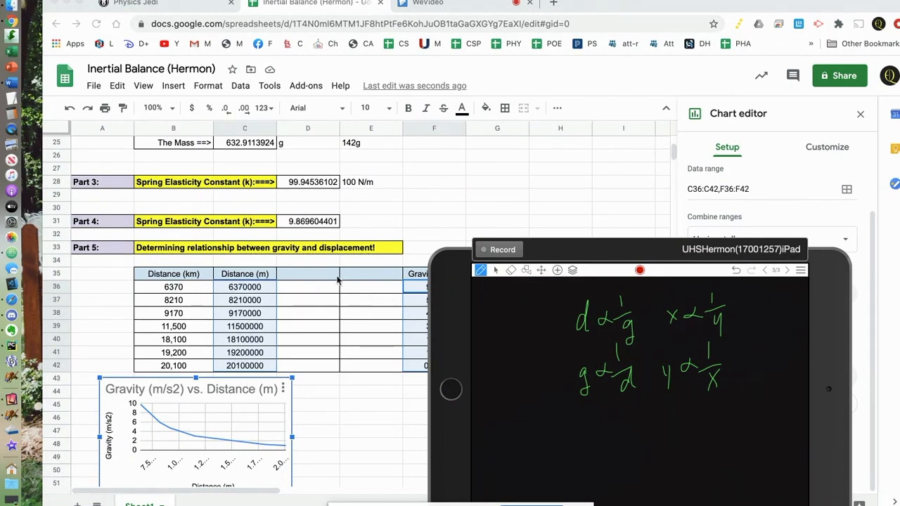
- Bring the Inertial Balance spreadsheet back in front of the whiteboard
{"action": "left_click", "coordinate": [314, 279]}
- Add a '1/d' heading in D35 and the formula =1/C36 in D36
{"action": "left_click", "coordinate": [314, 279]}
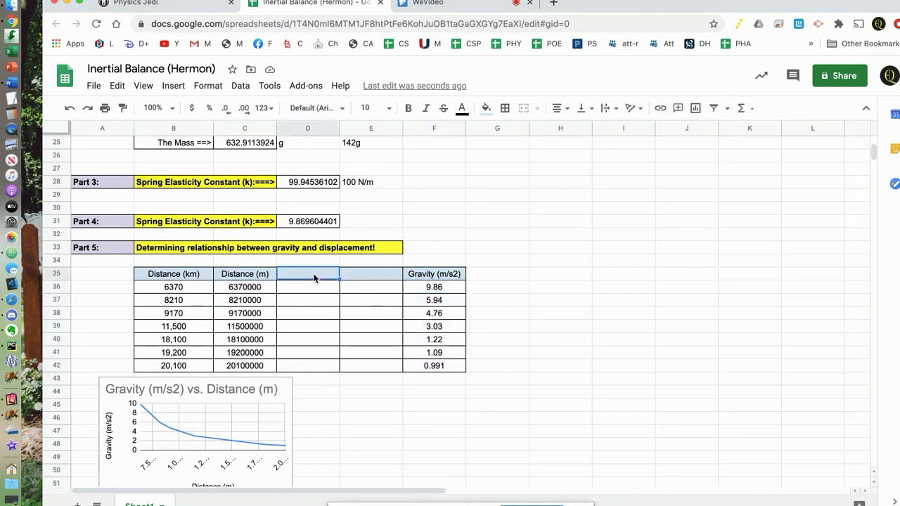
{"action": "type", "text": "1/d"}
{"action": "left_click", "coordinate": [317, 290]}
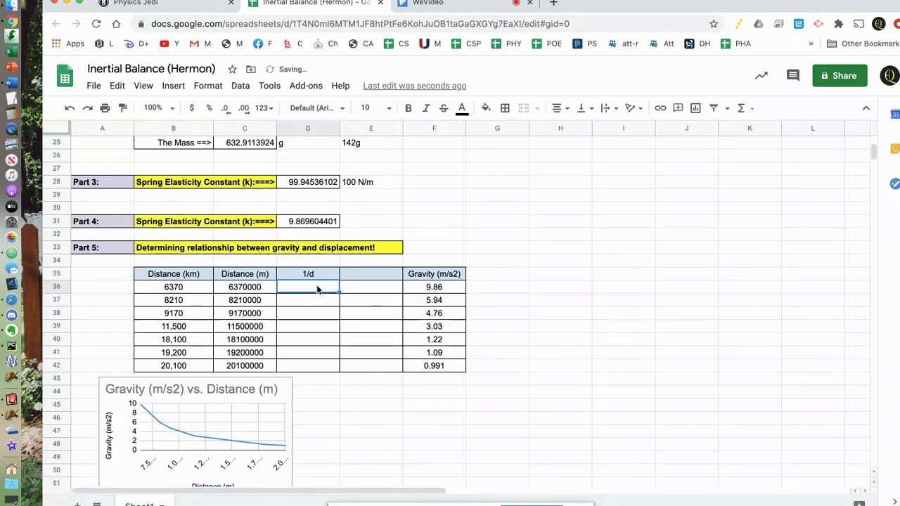
{"action": "type", "text": "="}
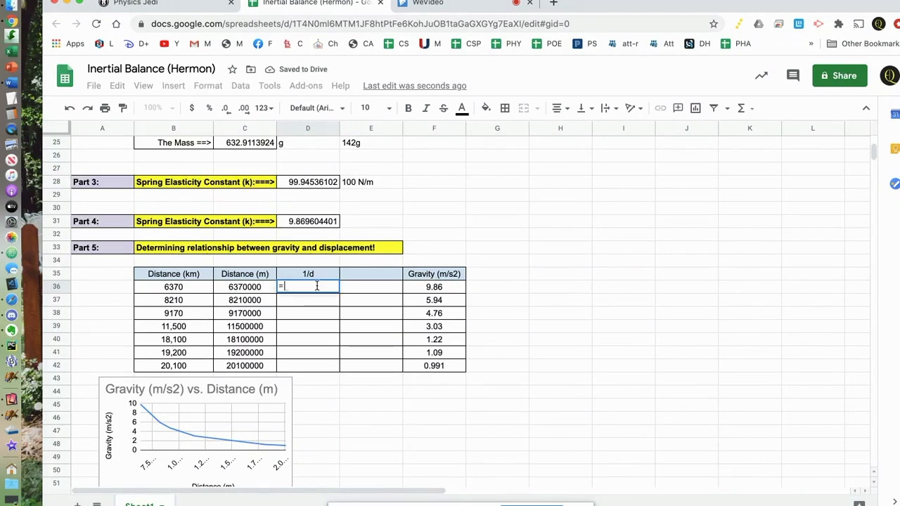
{"action": "type", "text": "1/"}
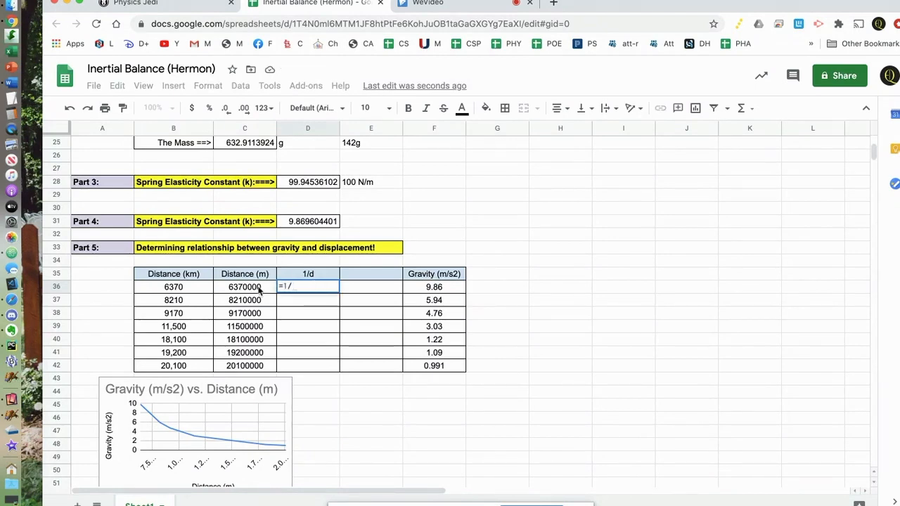
{"action": "left_click", "coordinate": [244, 288]}
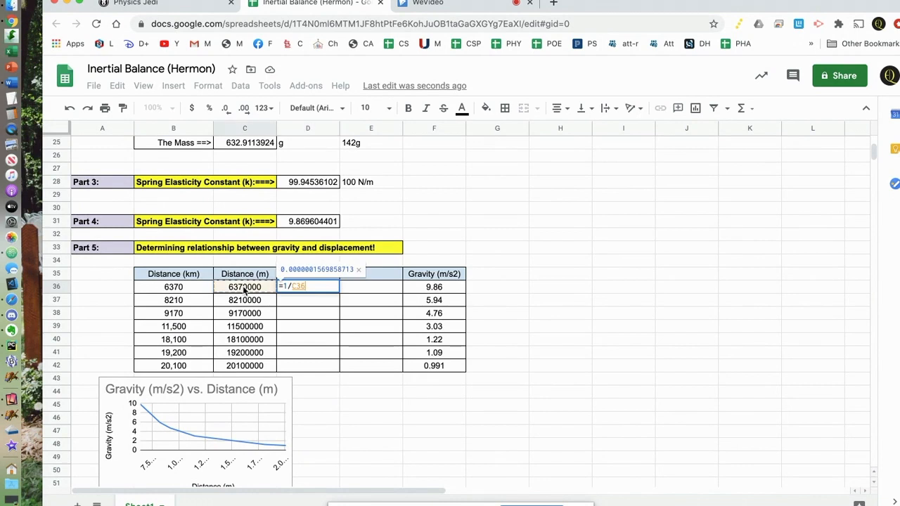
{"action": "key", "text": "Return"}
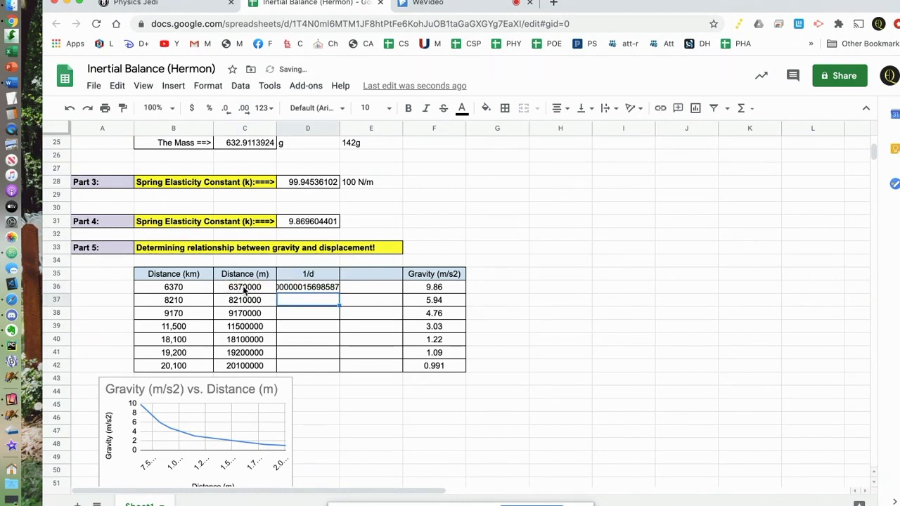
- Fill the 1/d formula down to D42, then select D36:D42 together with F36:F42
{"action": "left_click", "coordinate": [305, 290]}
{"action": "left_click_drag", "start_coordinate": [340, 293], "coordinate": [342, 371]}
{"action": "left_click", "coordinate": [496, 444]}
{"action": "scroll", "coordinate": [469, 297], "scroll_direction": "down", "scroll_amount": 3}
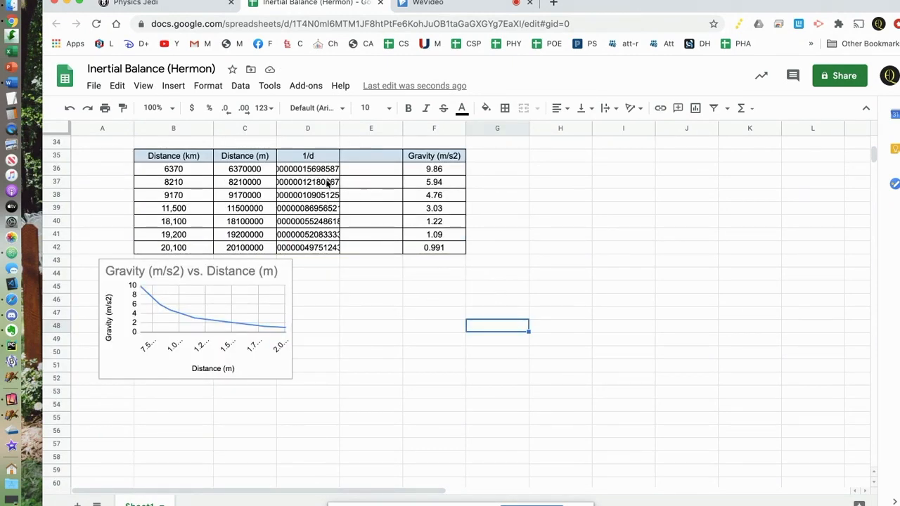
{"action": "left_click_drag", "start_coordinate": [319, 173], "coordinate": [325, 247]}
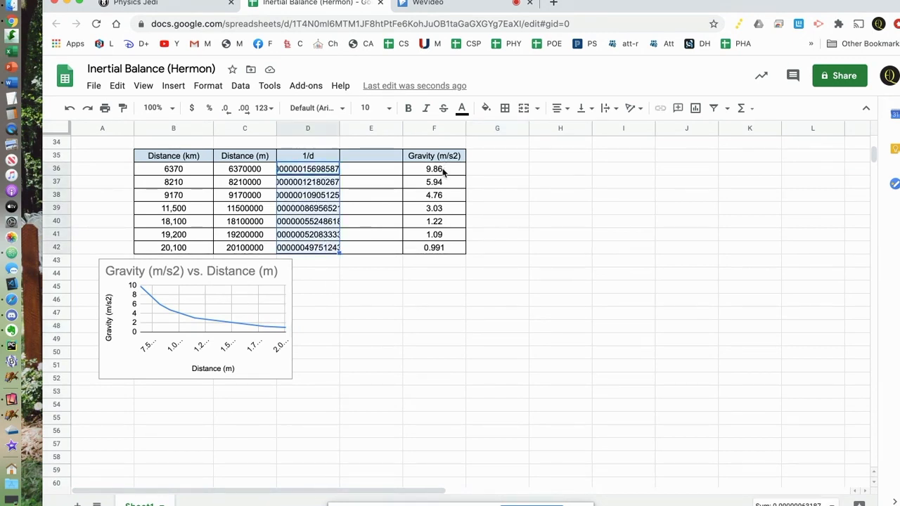
{"action": "left_click_drag", "start_coordinate": [443, 172], "coordinate": [450, 251]}
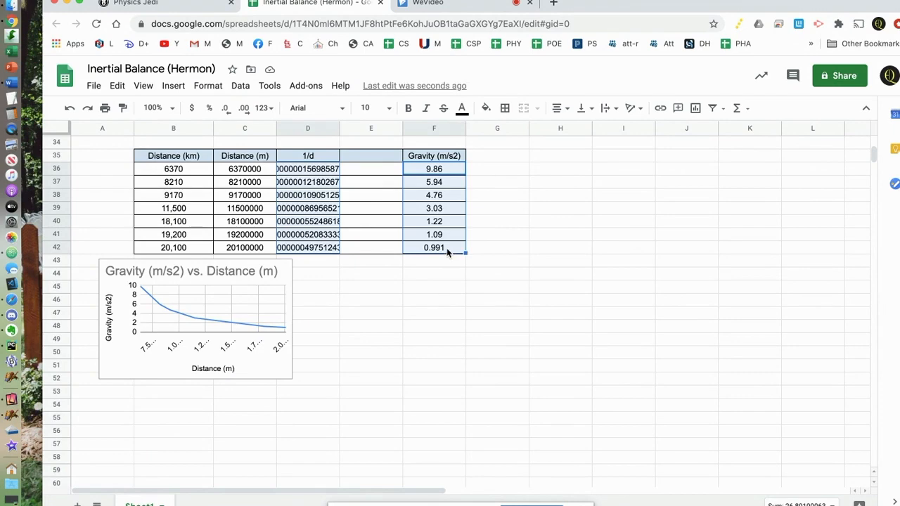
- Insert a line chart from the selected data and move it below the table
{"action": "left_click", "coordinate": [174, 86]}
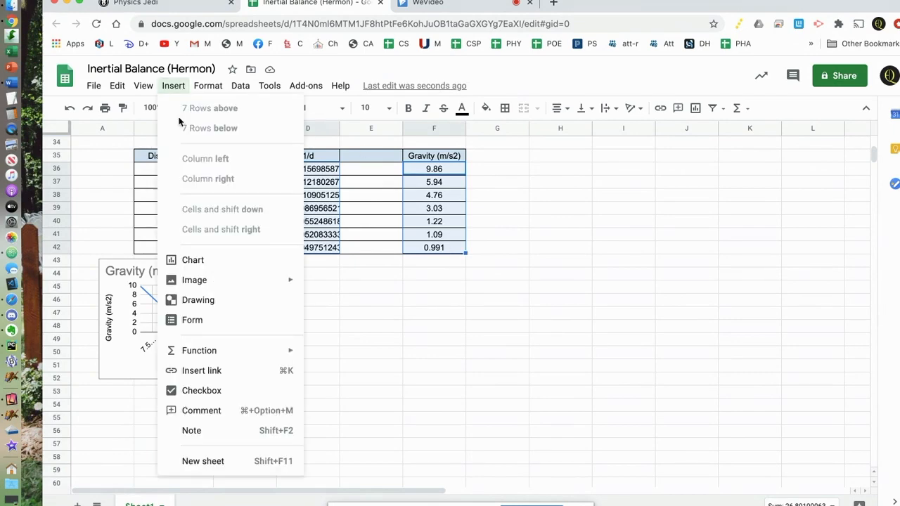
{"action": "left_click", "coordinate": [196, 260]}
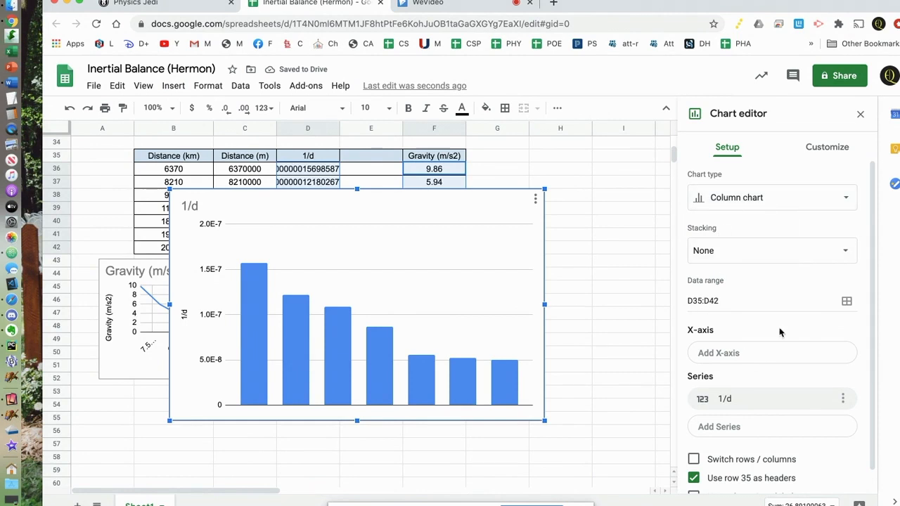
{"action": "left_click", "coordinate": [829, 202]}
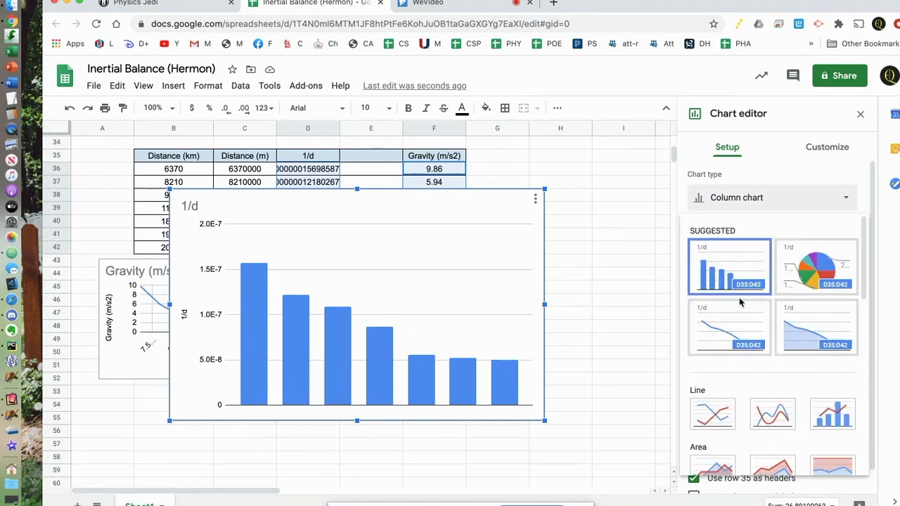
{"action": "left_click", "coordinate": [731, 321]}
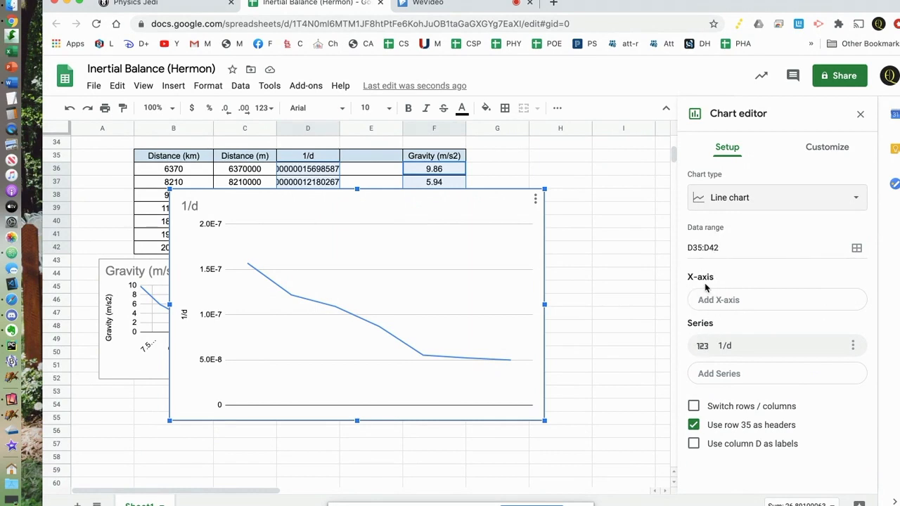
{"action": "left_click_drag", "start_coordinate": [513, 205], "coordinate": [545, 363]}
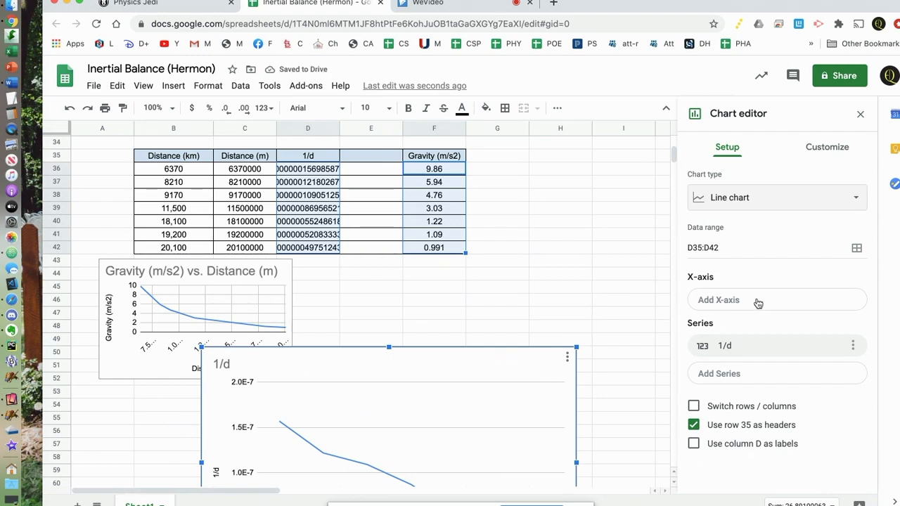
- Set the chart's x-axis to D36:D42 (1/d) and its series to F36:F42 (gravity)
{"action": "left_click", "coordinate": [757, 302]}
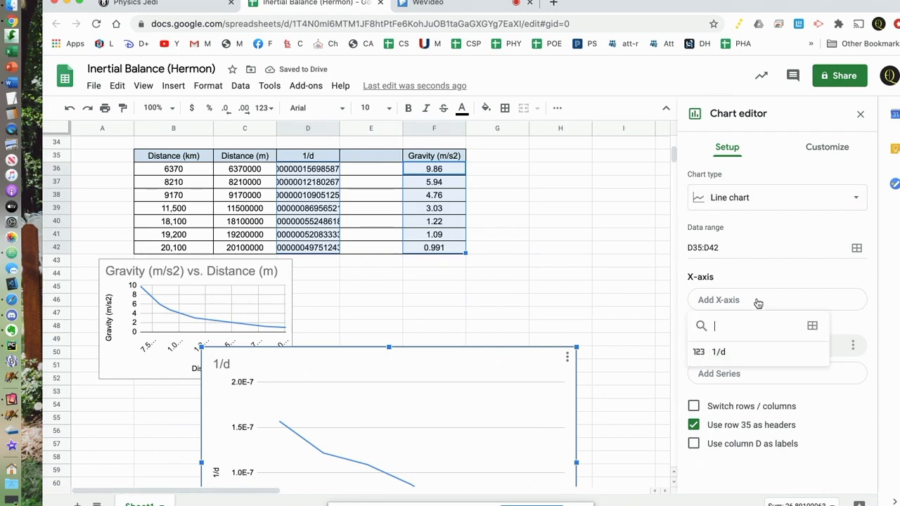
{"action": "left_click", "coordinate": [812, 328]}
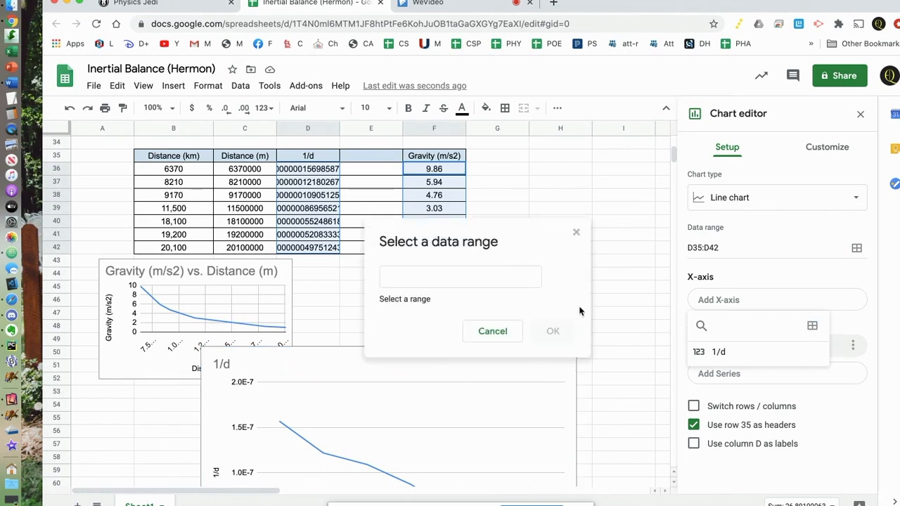
{"action": "left_click_drag", "start_coordinate": [306, 173], "coordinate": [290, 254]}
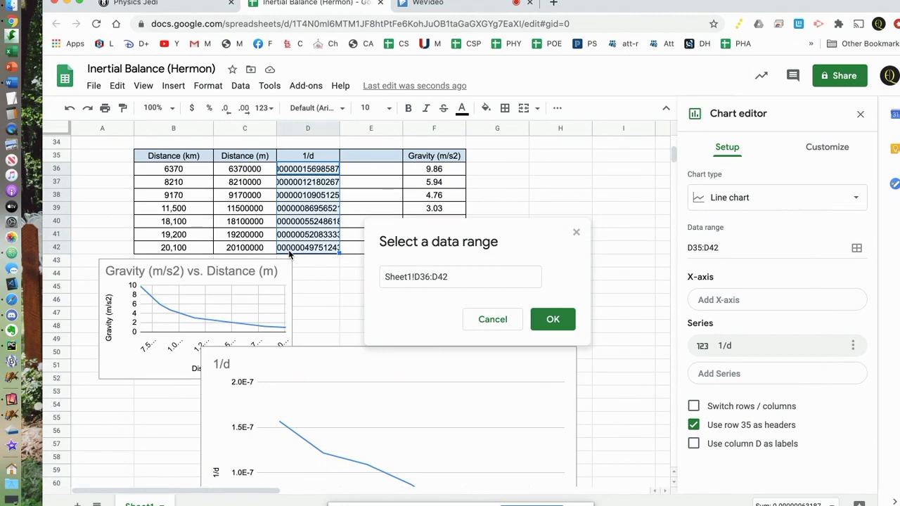
{"action": "left_click", "coordinate": [552, 319]}
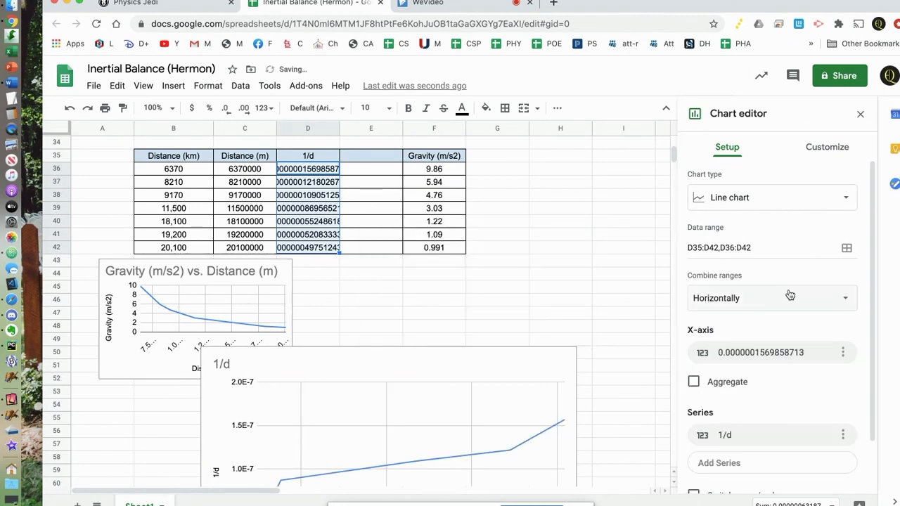
{"action": "left_click", "coordinate": [738, 436]}
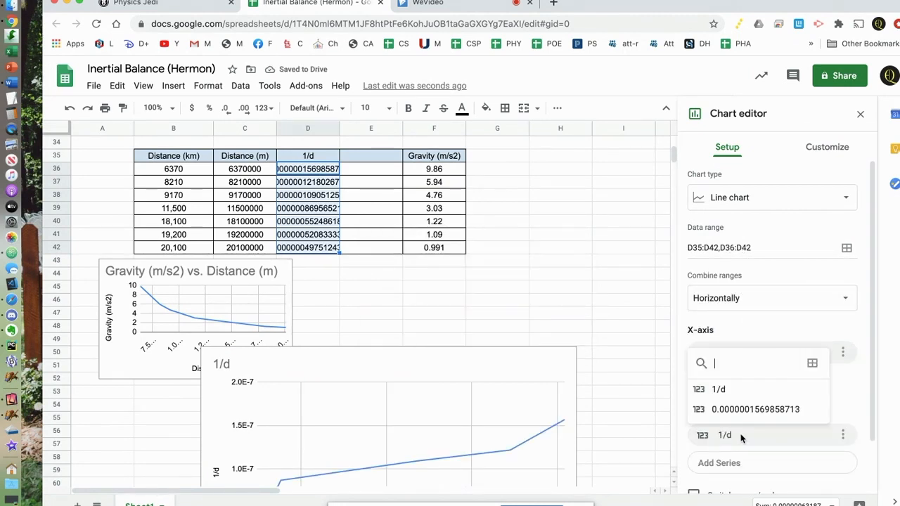
{"action": "left_click", "coordinate": [812, 363]}
{"action": "left_click_drag", "start_coordinate": [442, 173], "coordinate": [436, 246]}
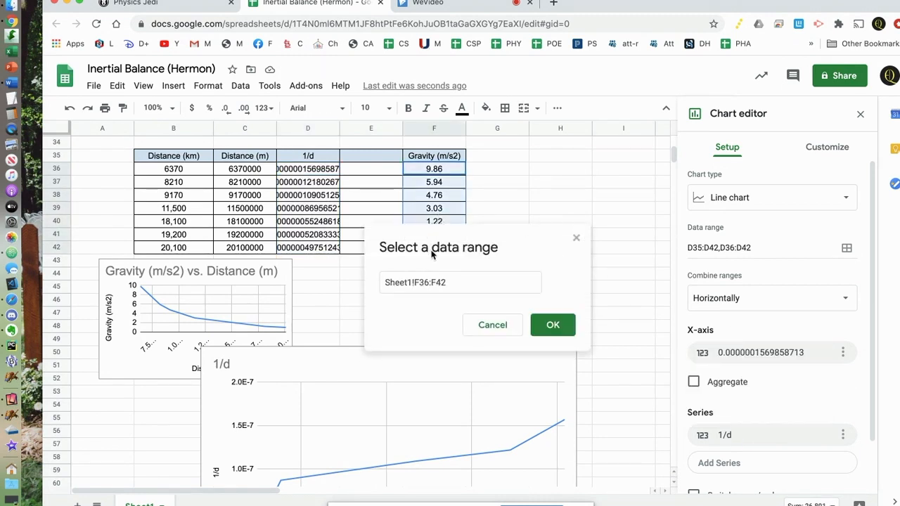
{"action": "left_click", "coordinate": [552, 324]}
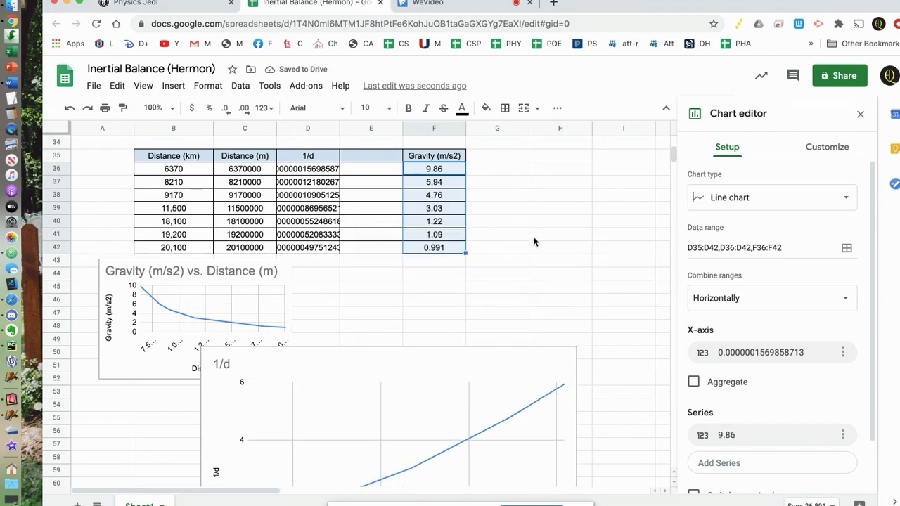
{"action": "scroll", "coordinate": [433, 369], "scroll_direction": "down", "scroll_amount": 3}
{"action": "left_click_drag", "start_coordinate": [427, 269], "coordinate": [480, 192]}
- Retitle the chart 'Gravity vs. 1/Distance'
{"action": "left_click", "coordinate": [840, 150]}
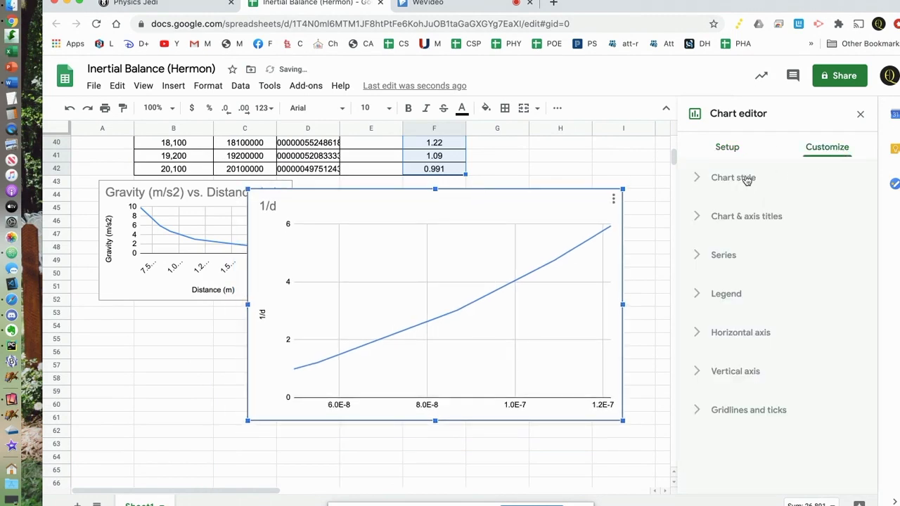
{"action": "left_click", "coordinate": [703, 218]}
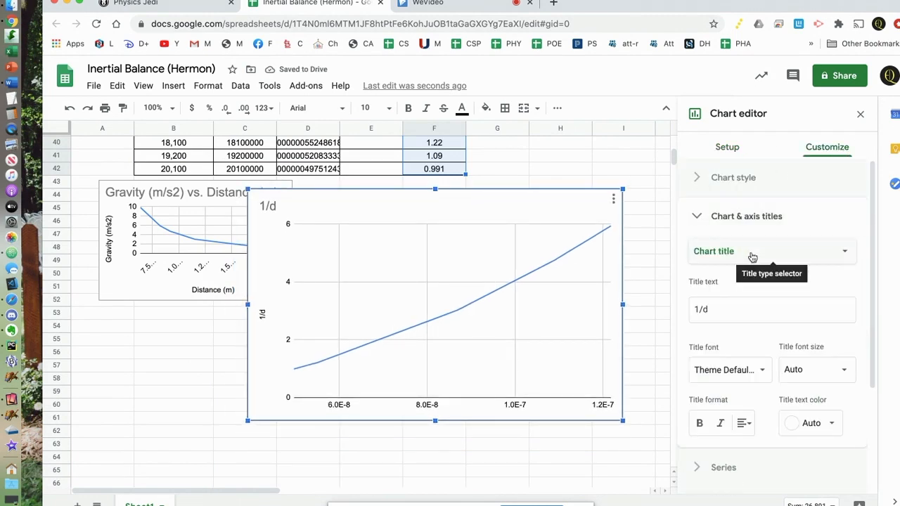
{"action": "left_click_drag", "start_coordinate": [714, 313], "coordinate": [694, 314]}
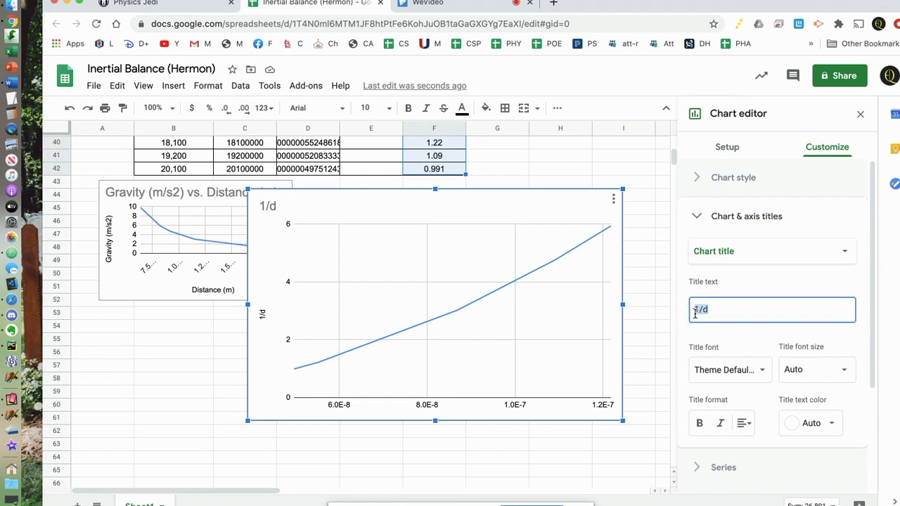
{"action": "type", "text": "Gravity vs. 1/Distance"}
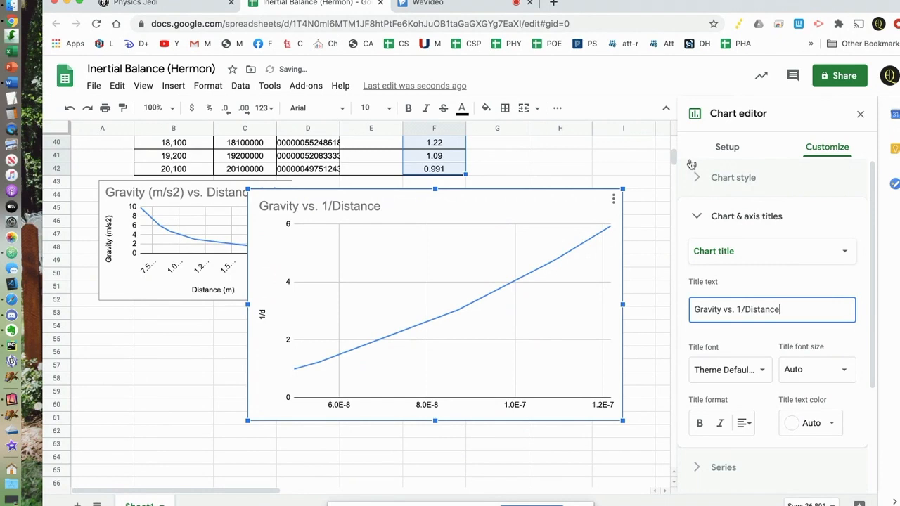
{"action": "left_click", "coordinate": [640, 185]}
- Add a trendline to the gravity series and show its R² value
{"action": "left_click", "coordinate": [550, 204]}
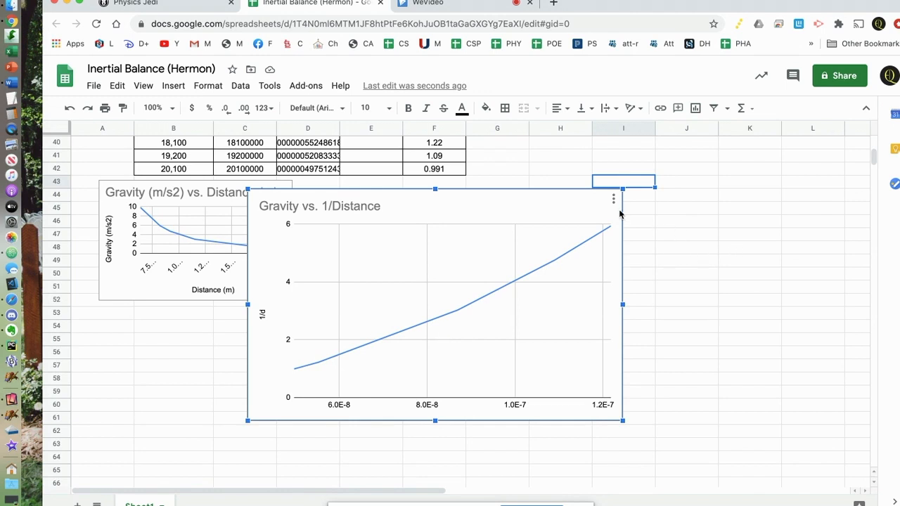
{"action": "double_click", "coordinate": [588, 205]}
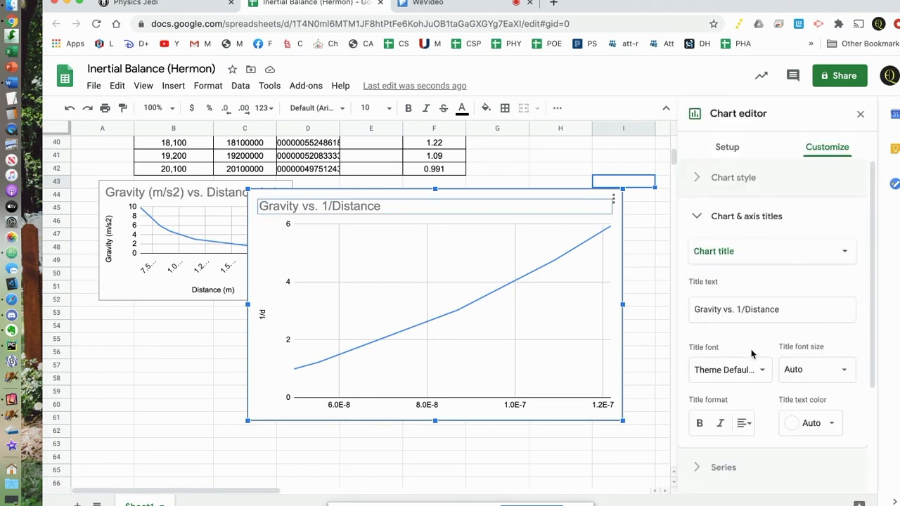
{"action": "scroll", "coordinate": [779, 345], "scroll_direction": "down", "scroll_amount": 2}
{"action": "scroll", "coordinate": [778, 346], "scroll_direction": "up", "scroll_amount": 2}
{"action": "scroll", "coordinate": [769, 345], "scroll_direction": "down", "scroll_amount": 4}
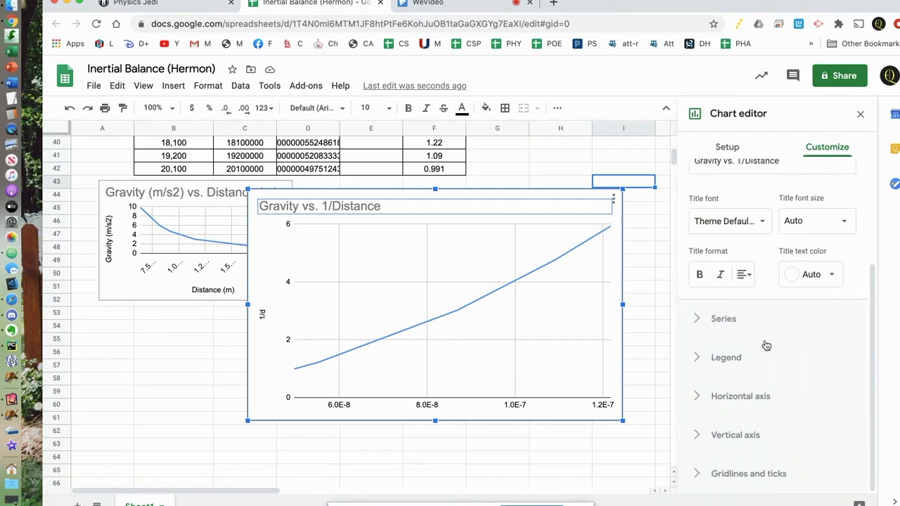
{"action": "left_click", "coordinate": [718, 318]}
{"action": "scroll", "coordinate": [833, 311], "scroll_direction": "down", "scroll_amount": 6}
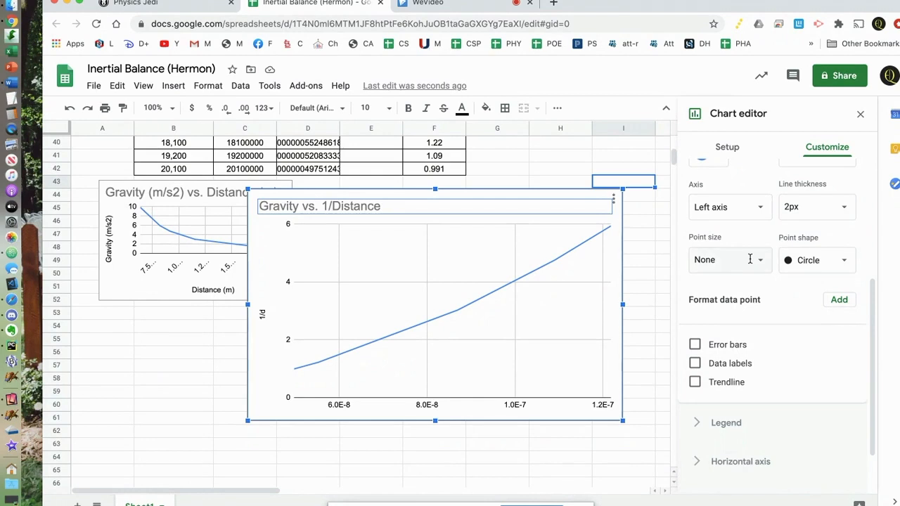
{"action": "left_click", "coordinate": [694, 381]}
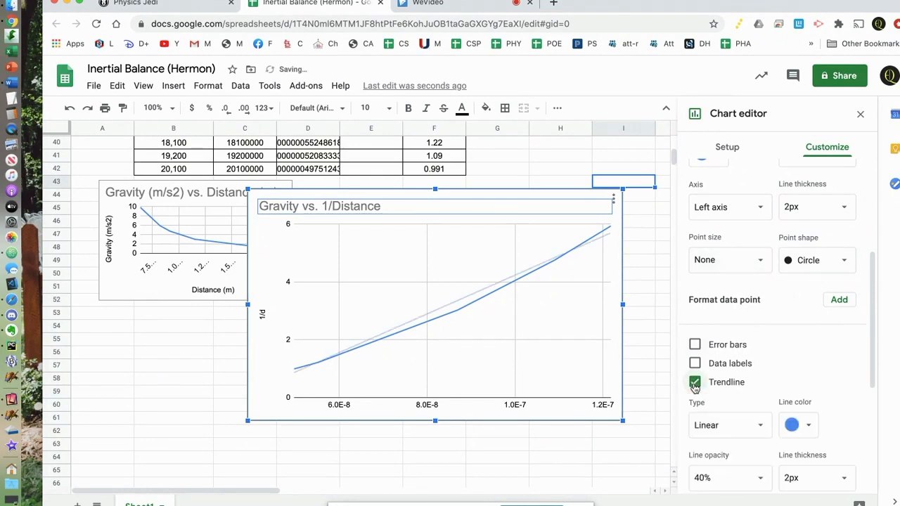
{"action": "scroll", "coordinate": [811, 347], "scroll_direction": "down", "scroll_amount": 2}
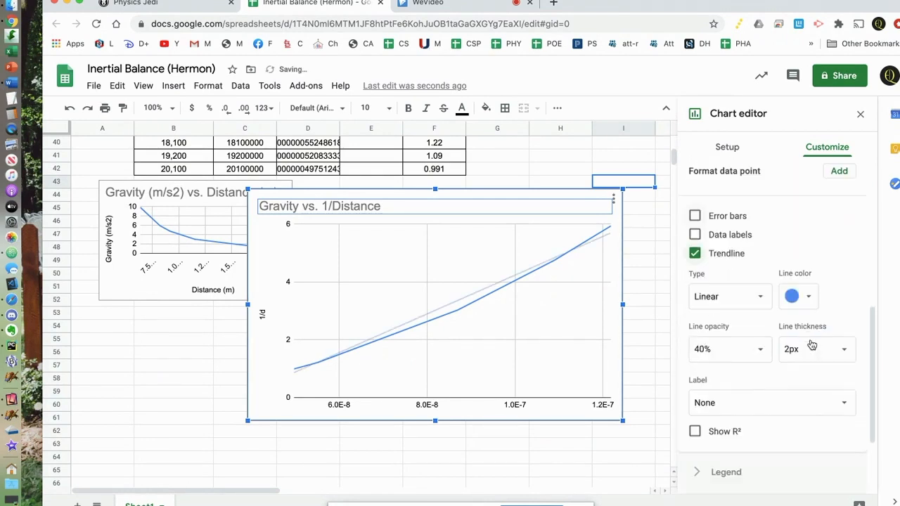
{"action": "left_click", "coordinate": [694, 431]}
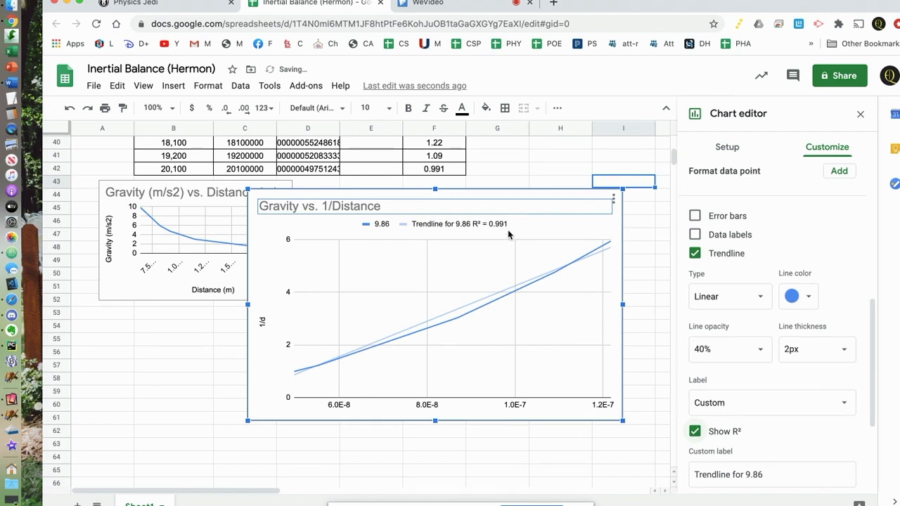
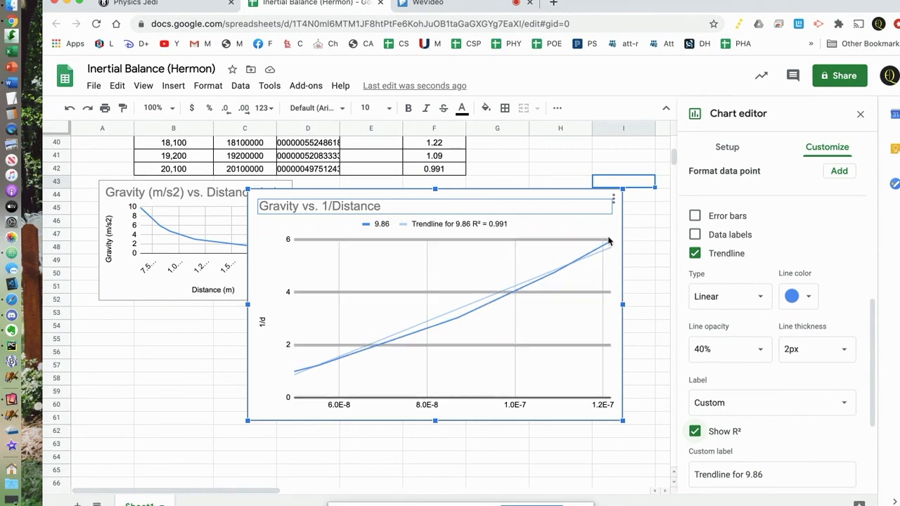
- Shrink the Gravity vs. 1/Distance chart and set it beside the Gravity vs. Distance chart
{"action": "left_click_drag", "start_coordinate": [622, 421], "coordinate": [457, 317]}
{"action": "left_click_drag", "start_coordinate": [392, 198], "coordinate": [447, 190]}
{"action": "left_click", "coordinate": [497, 385]}
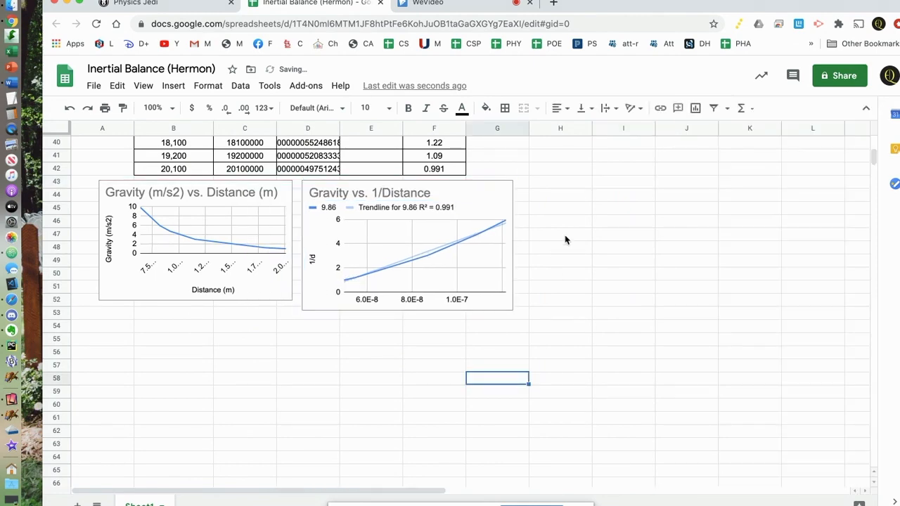
{"action": "scroll", "coordinate": [565, 241], "scroll_direction": "up", "scroll_amount": 5}
{"action": "scroll", "coordinate": [558, 242], "scroll_direction": "down", "scroll_amount": 2}
- Head E35 '1/d^2' and fill E36:E42 with =D36^2, squaring each 1/d value
{"action": "left_click", "coordinate": [373, 293]}
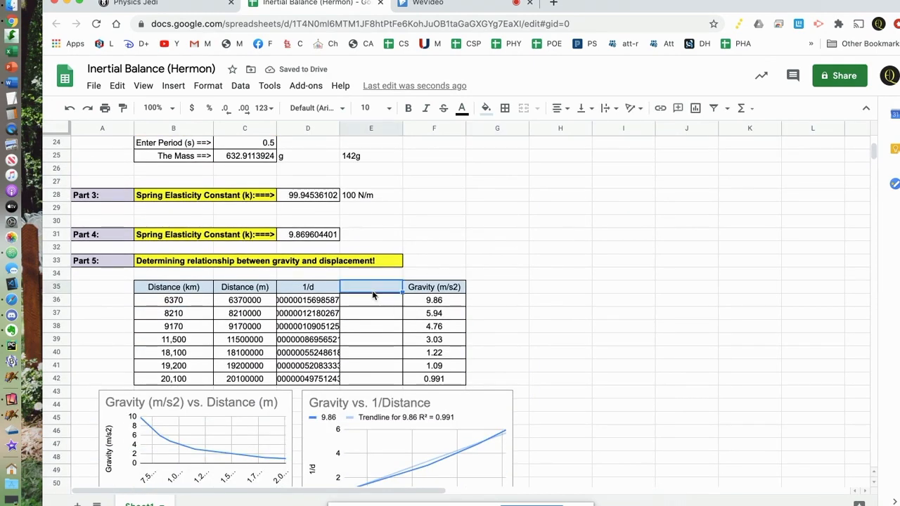
{"action": "type", "text": "1/d^2"}
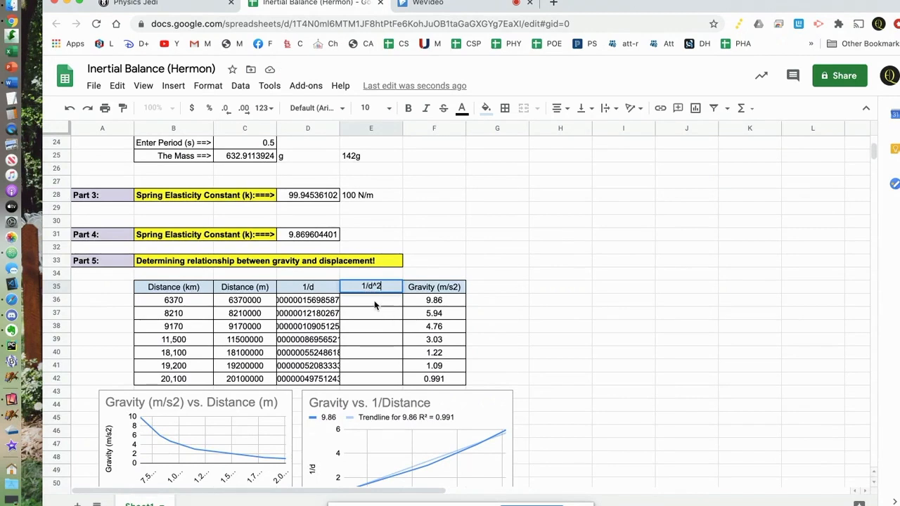
{"action": "key", "text": "Return"}
{"action": "type", "text": "="}
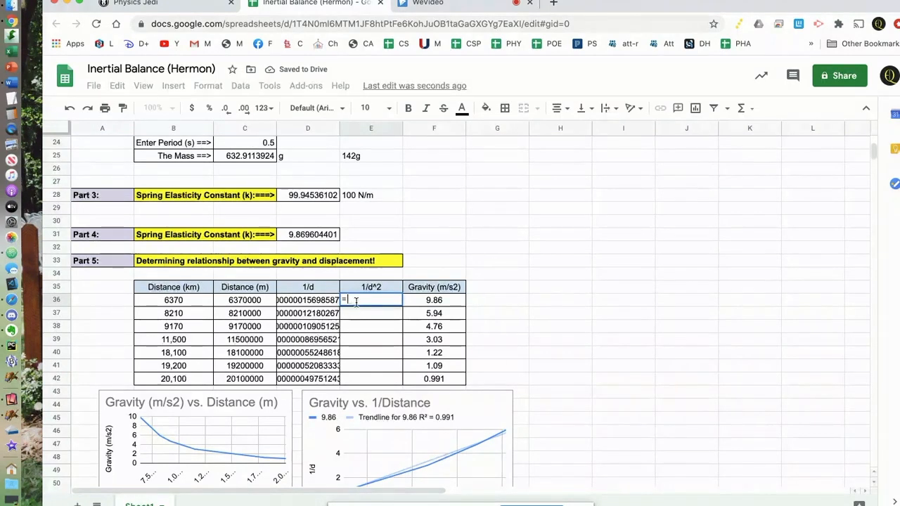
{"action": "left_click", "coordinate": [319, 301]}
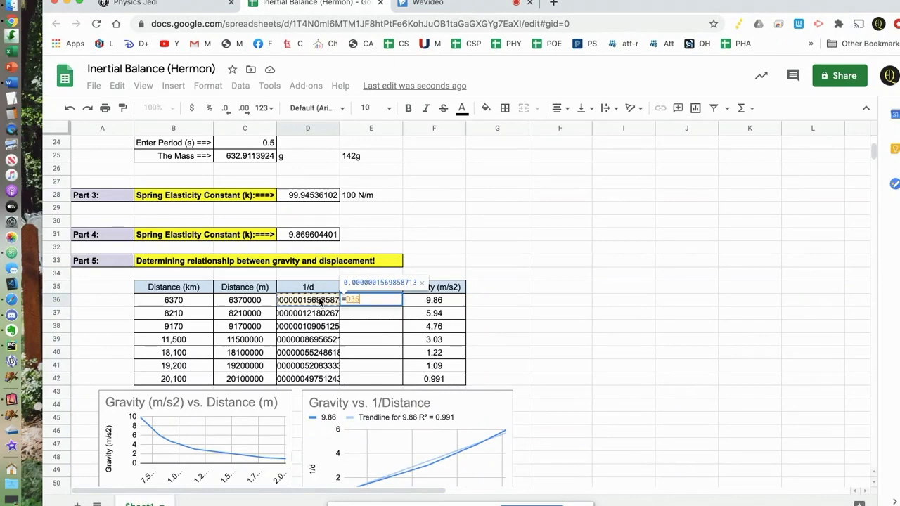
{"action": "type", "text": "^2"}
{"action": "key", "text": "Return"}
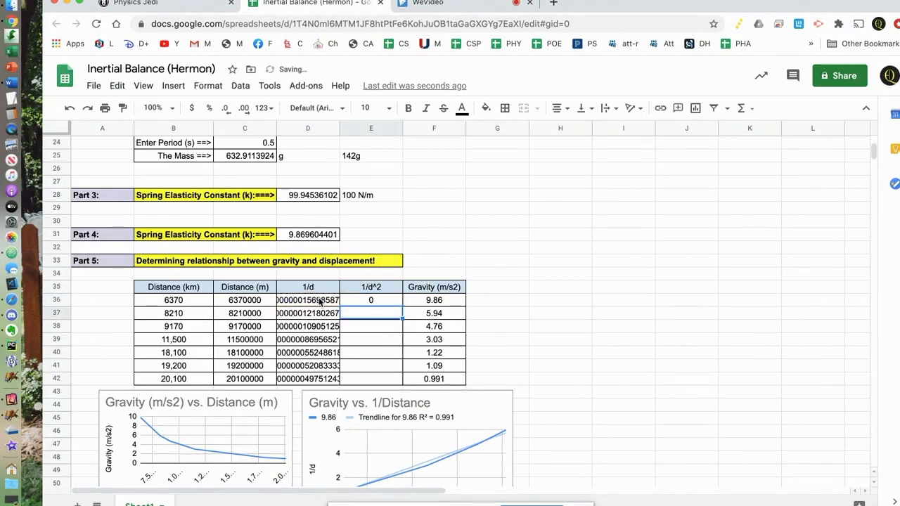
{"action": "left_click", "coordinate": [370, 303]}
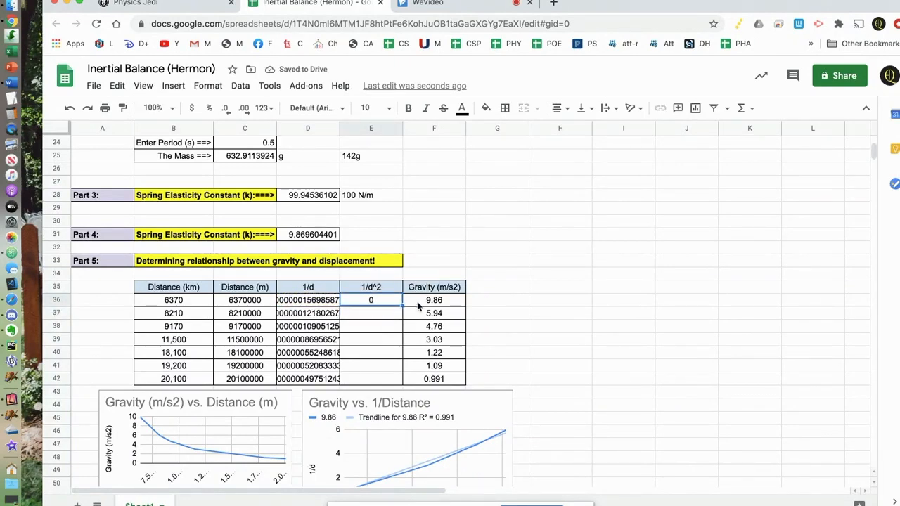
{"action": "left_click_drag", "start_coordinate": [400, 304], "coordinate": [404, 378]}
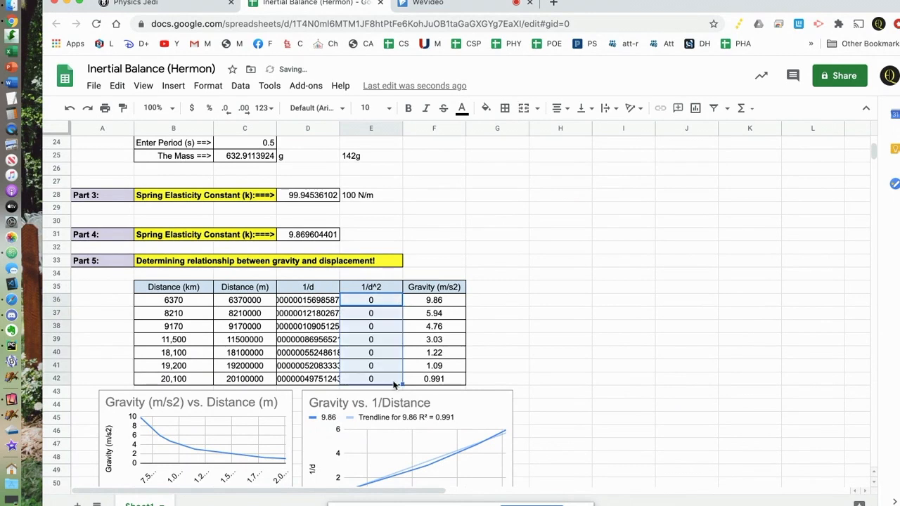
- Increase the decimal places shown for the 1/d^2 values
{"action": "left_click", "coordinate": [244, 109]}
{"action": "left_click", "coordinate": [244, 109]}
{"action": "left_click", "coordinate": [244, 109]}
{"action": "left_click", "coordinate": [244, 109]}
{"action": "left_click", "coordinate": [244, 109]}
{"action": "left_click", "coordinate": [243, 108]}
{"action": "left_click", "coordinate": [244, 109]}
{"action": "left_click", "coordinate": [244, 109]}
{"action": "left_click", "coordinate": [243, 109]}
{"action": "left_click", "coordinate": [244, 109]}
{"action": "left_click", "coordinate": [243, 109]}
{"action": "left_click", "coordinate": [244, 109]}
{"action": "left_click", "coordinate": [244, 109]}
{"action": "left_click", "coordinate": [244, 109]}
{"action": "left_click", "coordinate": [244, 109]}
{"action": "left_click", "coordinate": [244, 109]}
{"action": "left_click", "coordinate": [244, 109]}
{"action": "left_click", "coordinate": [243, 109]}
{"action": "left_click", "coordinate": [244, 109]}
{"action": "left_click", "coordinate": [244, 109]}
{"action": "left_click", "coordinate": [244, 109]}
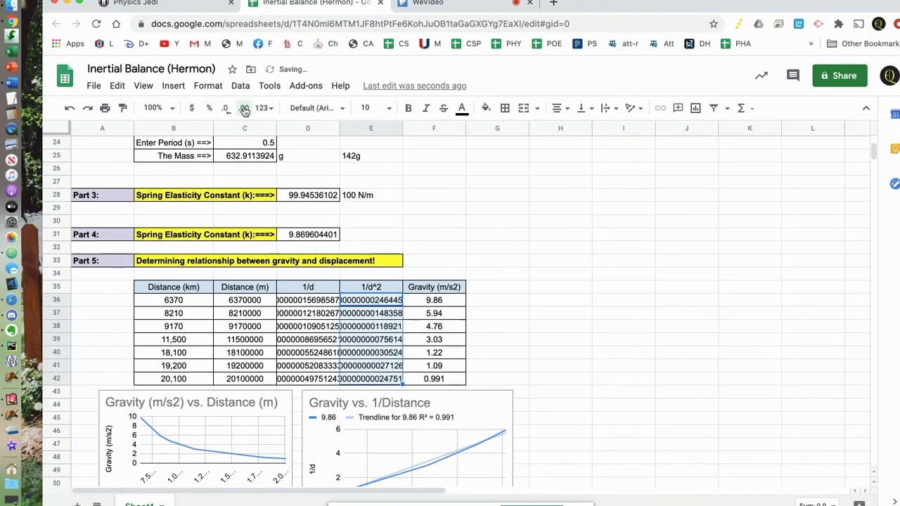
{"action": "left_click", "coordinate": [244, 109]}
{"action": "left_click", "coordinate": [244, 109]}
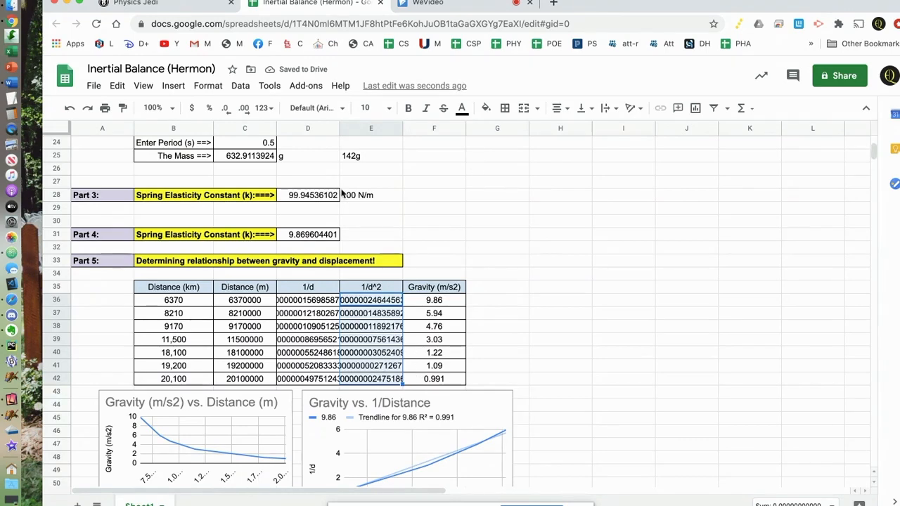
- Display the 1/d^2 values in scientific notation, such as 2.46E-14
{"action": "left_click", "coordinate": [208, 86]}
{"action": "mouse_move", "coordinate": [235, 138]}
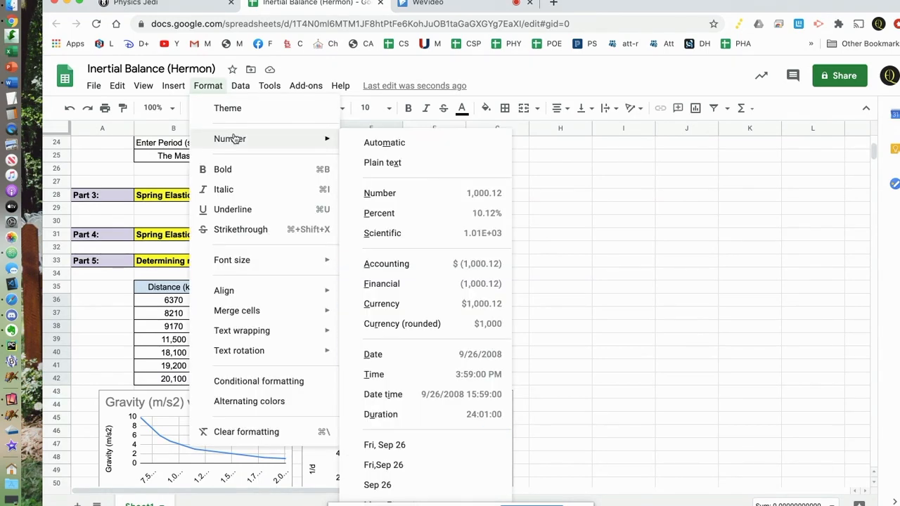
{"action": "left_click", "coordinate": [386, 234]}
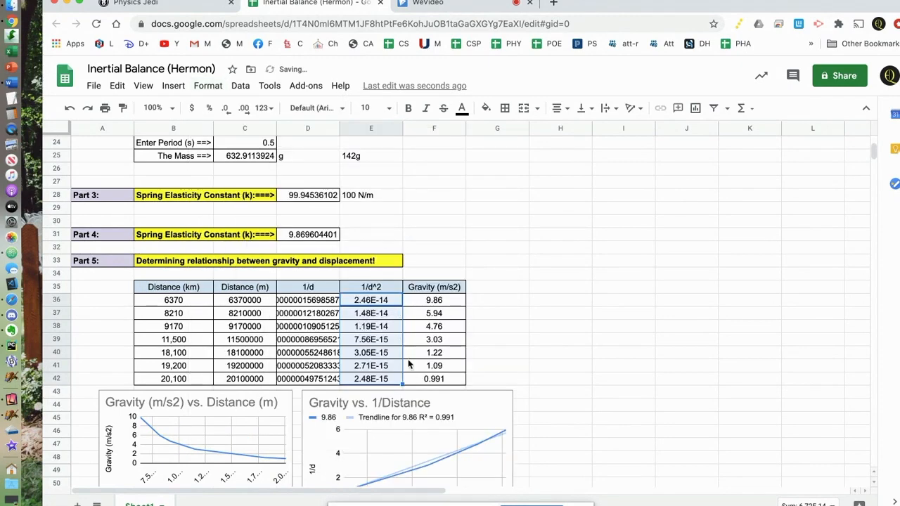
{"action": "left_click", "coordinate": [591, 302]}
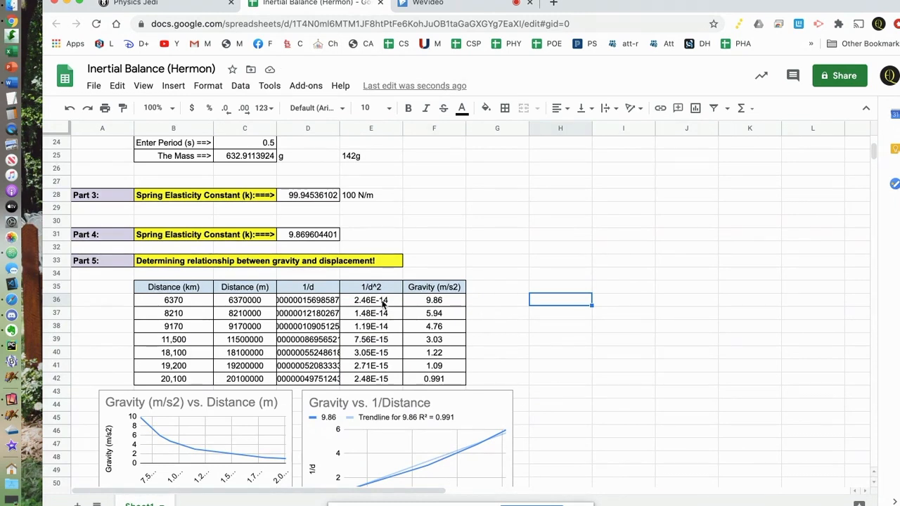
- Insert a chart from E36:F42, leaving stacking at None
{"action": "mouse_move", "coordinate": [384, 302]}
{"action": "left_mouse_down"}
{"action": "mouse_move", "coordinate": [433, 357]}
{"action": "mouse_move", "coordinate": [435, 381]}
{"action": "left_mouse_up"}
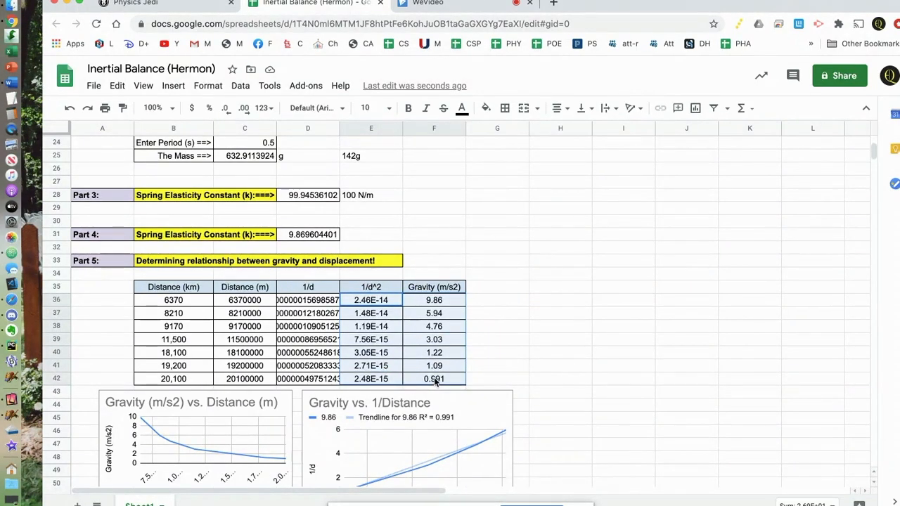
{"action": "left_click", "coordinate": [173, 86]}
{"action": "left_click", "coordinate": [199, 261]}
{"action": "left_click", "coordinate": [776, 204]}
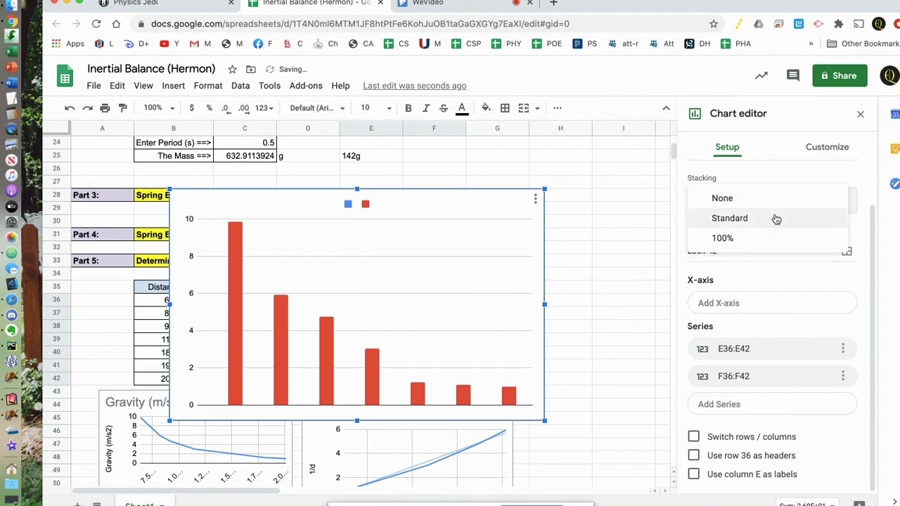
{"action": "left_click", "coordinate": [810, 166]}
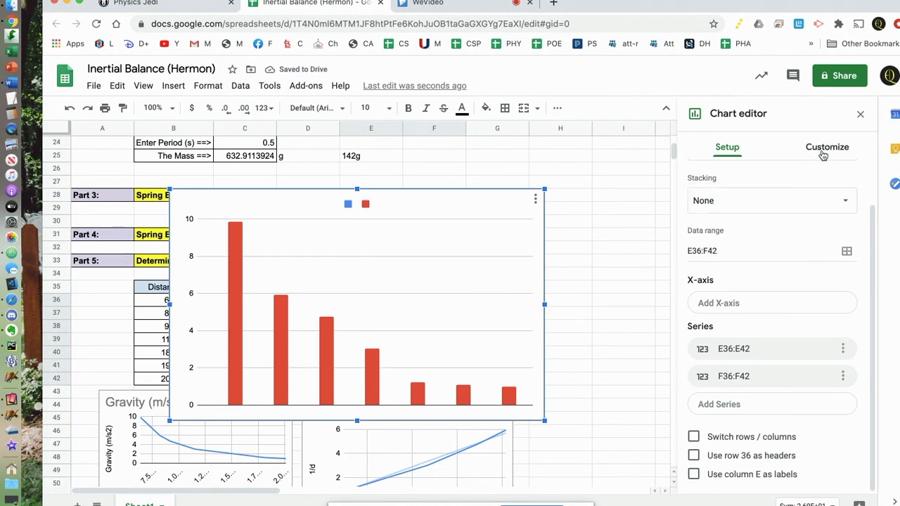
{"action": "scroll", "coordinate": [795, 190], "scroll_direction": "up", "scroll_amount": 2}
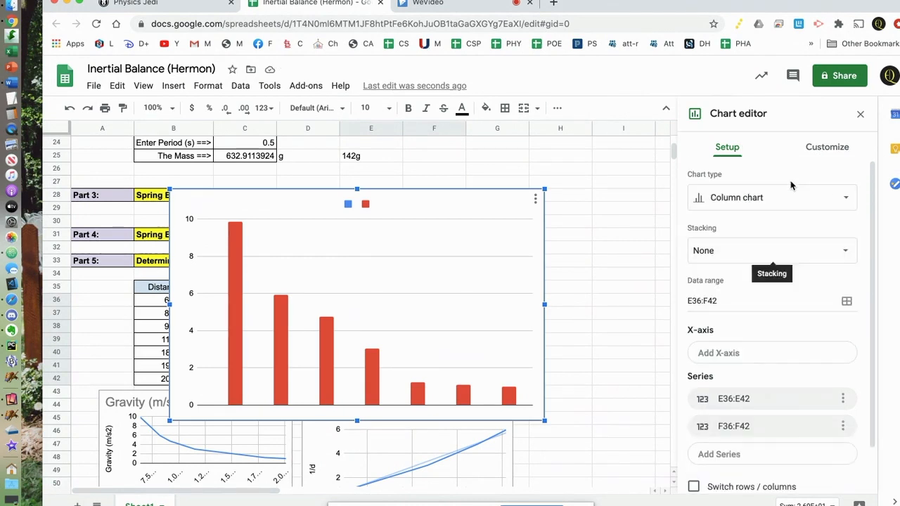
- Make it a line chart and move it below the table
{"action": "left_click", "coordinate": [775, 206]}
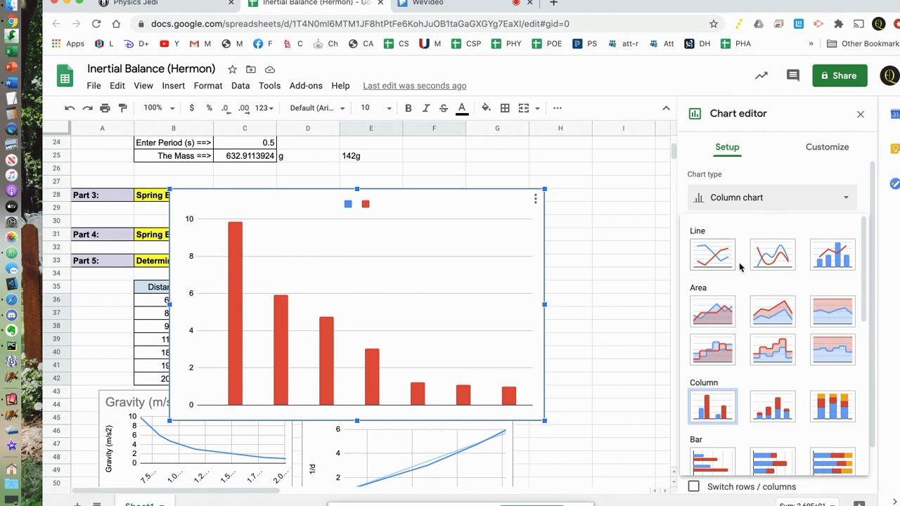
{"action": "scroll", "coordinate": [742, 266], "scroll_direction": "down", "scroll_amount": 10}
{"action": "scroll", "coordinate": [752, 261], "scroll_direction": "up", "scroll_amount": 10}
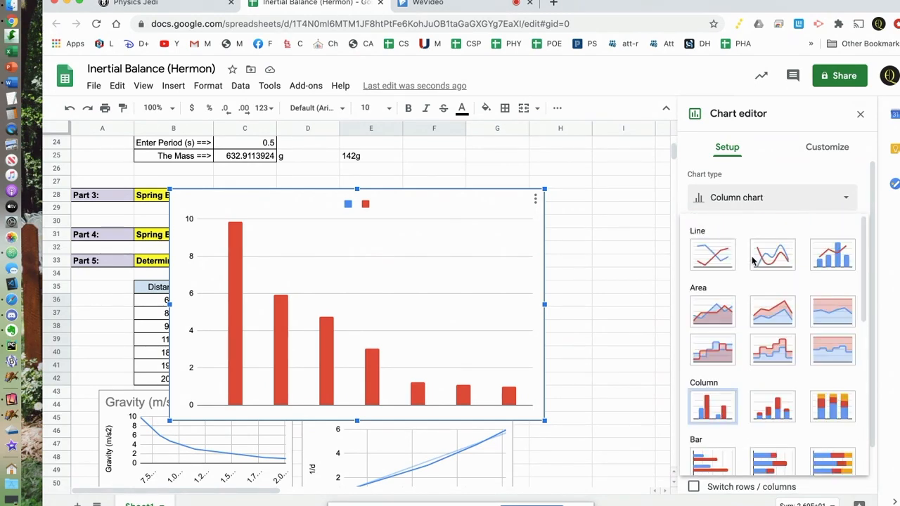
{"action": "left_click", "coordinate": [711, 255]}
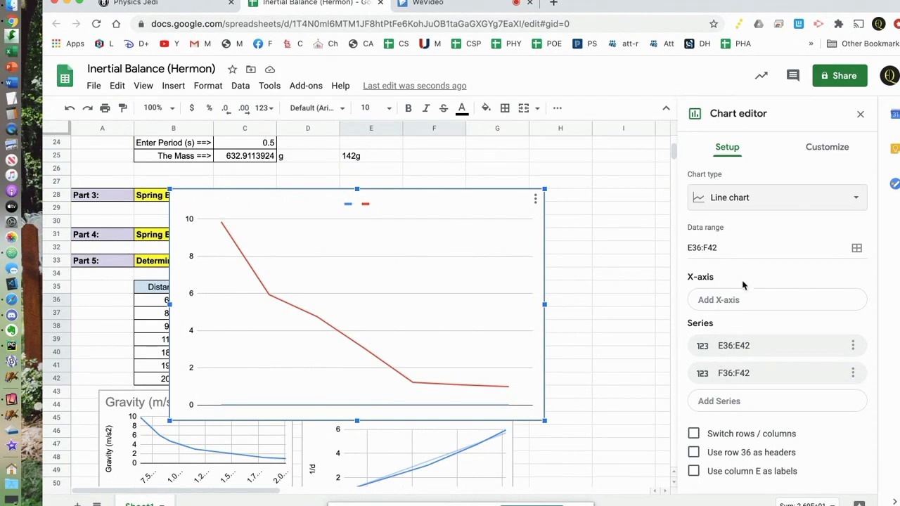
{"action": "left_click", "coordinate": [740, 301]}
{"action": "left_click_drag", "start_coordinate": [435, 198], "coordinate": [470, 426]}
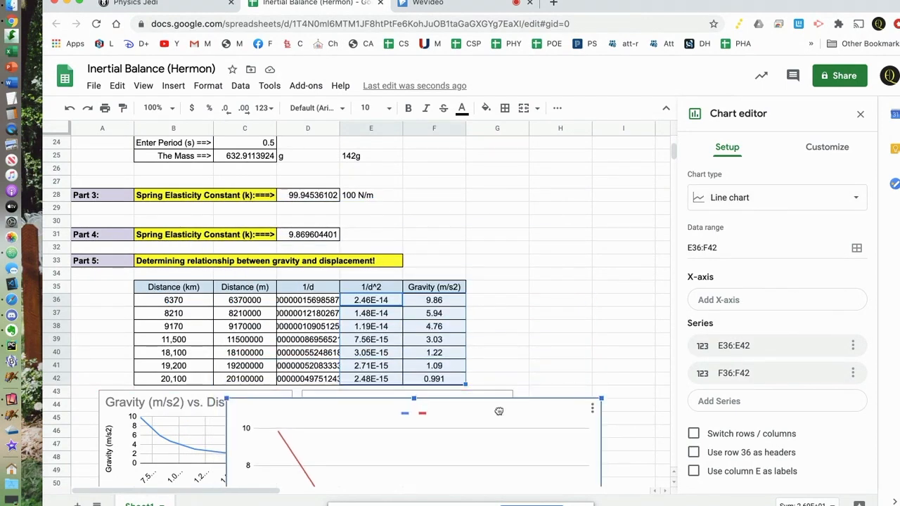
- Set the chart's x-axis range to E36:E42 (1/d^2)
{"action": "left_click", "coordinate": [760, 302]}
{"action": "left_click", "coordinate": [812, 326]}
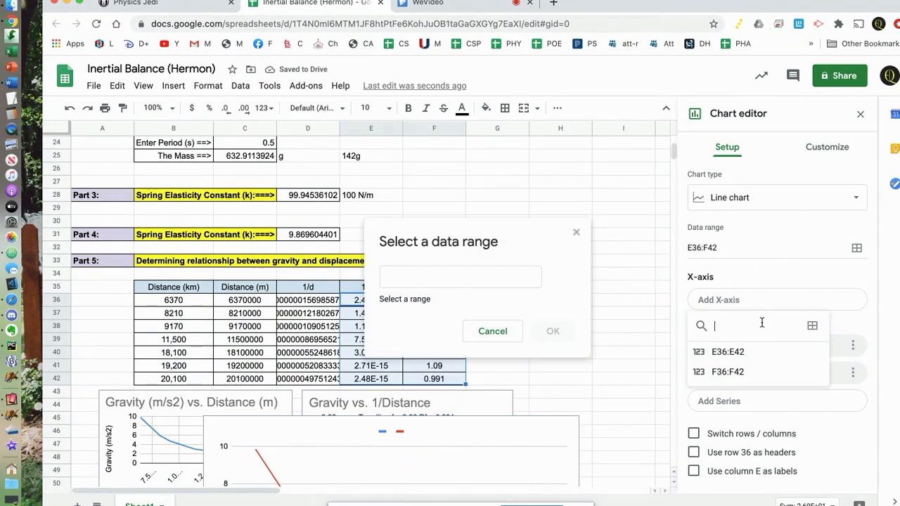
{"action": "left_click_drag", "start_coordinate": [442, 234], "coordinate": [512, 176]}
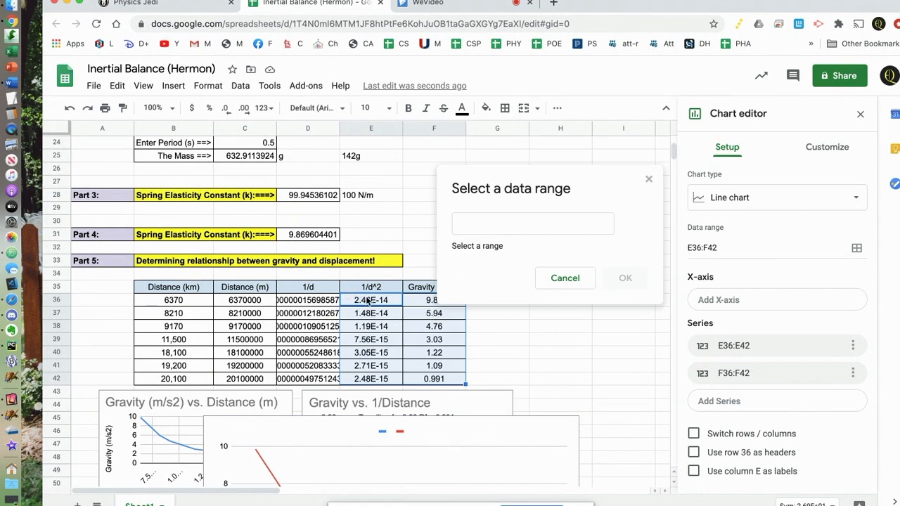
{"action": "left_click_drag", "start_coordinate": [368, 301], "coordinate": [371, 379]}
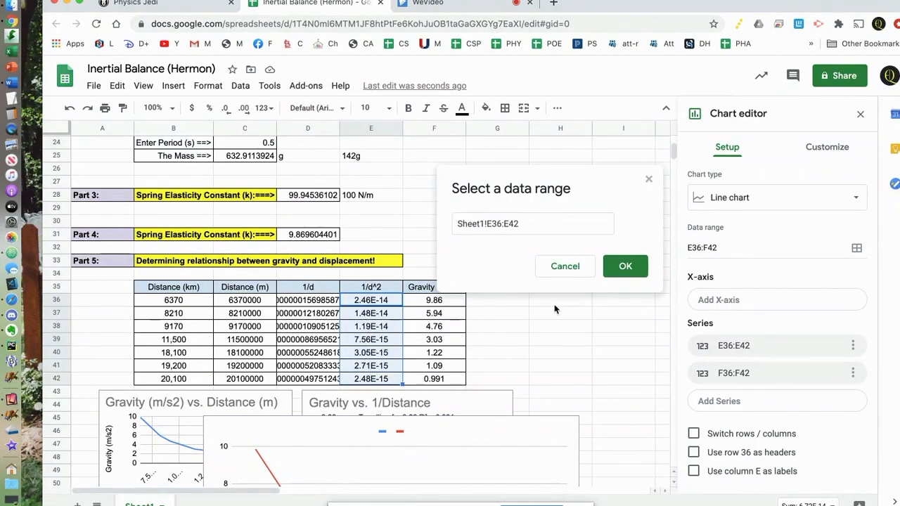
{"action": "left_click", "coordinate": [613, 269]}
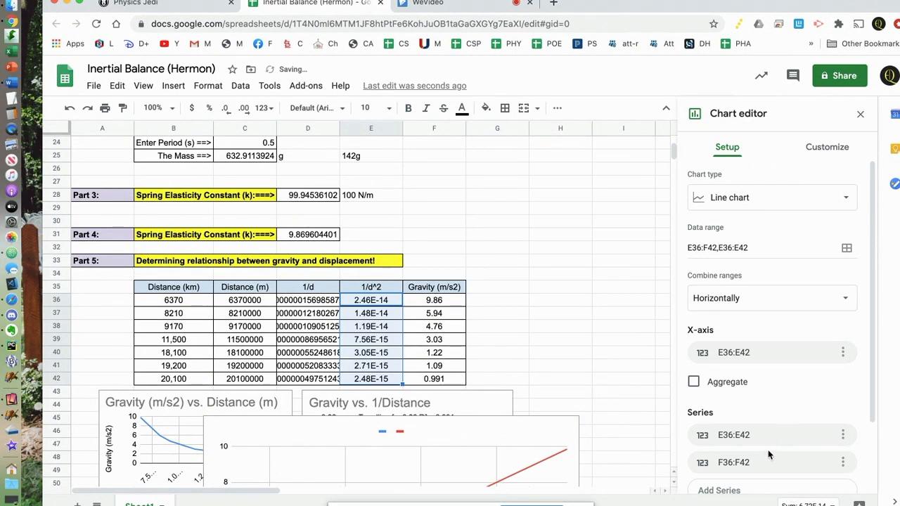
- Remove the E36:E42 series so only the F36:F42 gravity series remains
{"action": "left_click", "coordinate": [843, 436]}
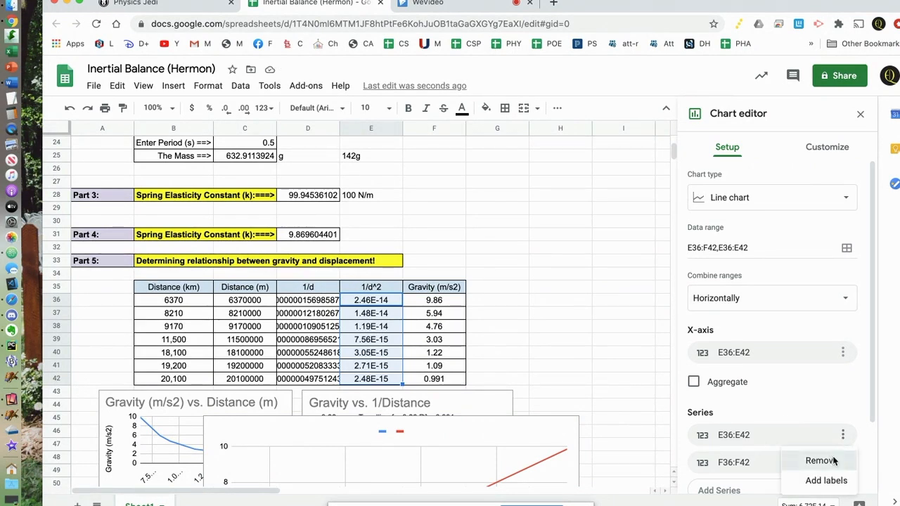
{"action": "left_click", "coordinate": [821, 460]}
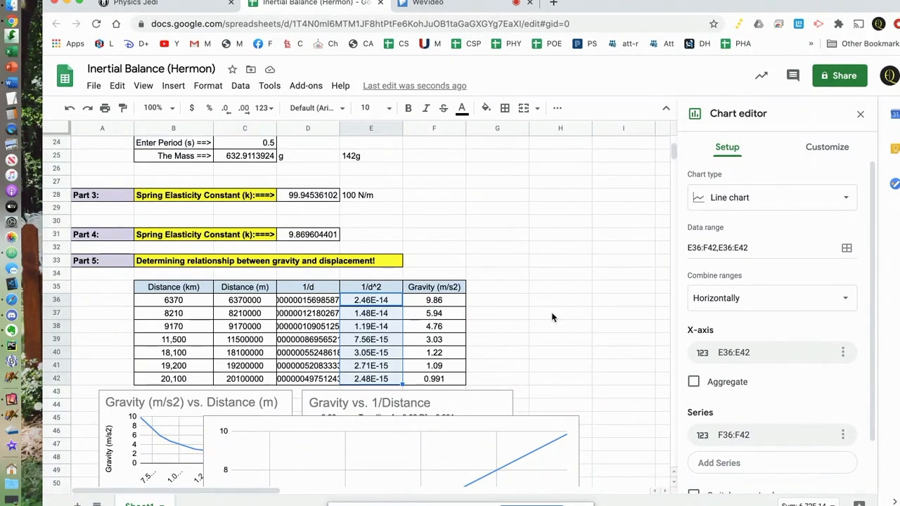
{"action": "scroll", "coordinate": [510, 427], "scroll_direction": "down", "scroll_amount": 4}
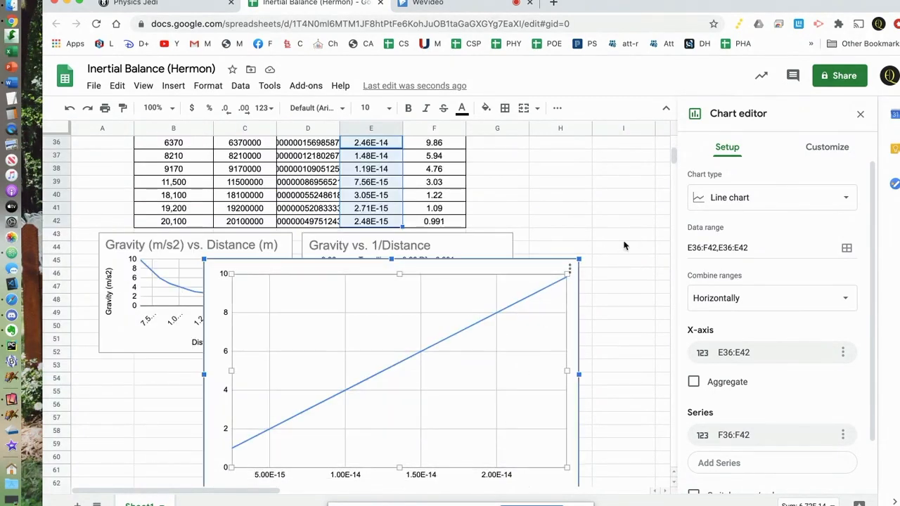
- Add a trendline to the gravity series and show its R² value
{"action": "left_click", "coordinate": [824, 156]}
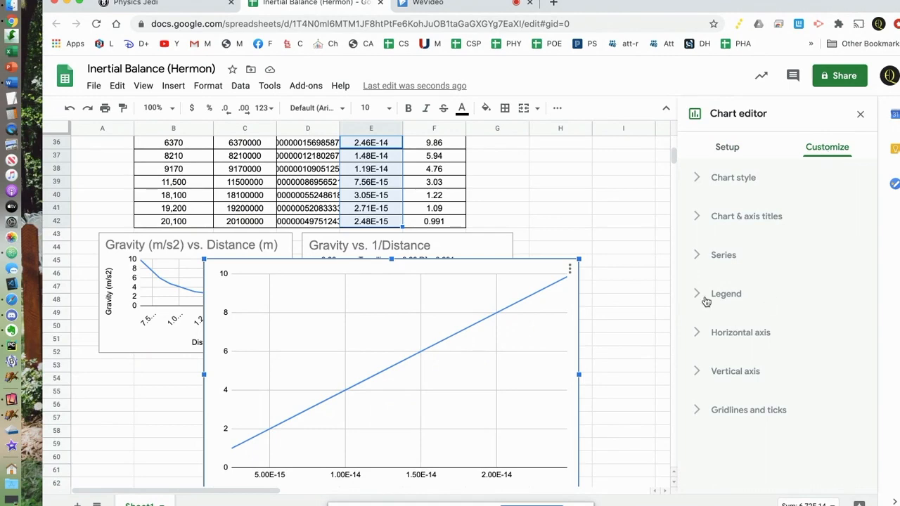
{"action": "left_click", "coordinate": [703, 256]}
{"action": "scroll", "coordinate": [791, 288], "scroll_direction": "down", "scroll_amount": 5}
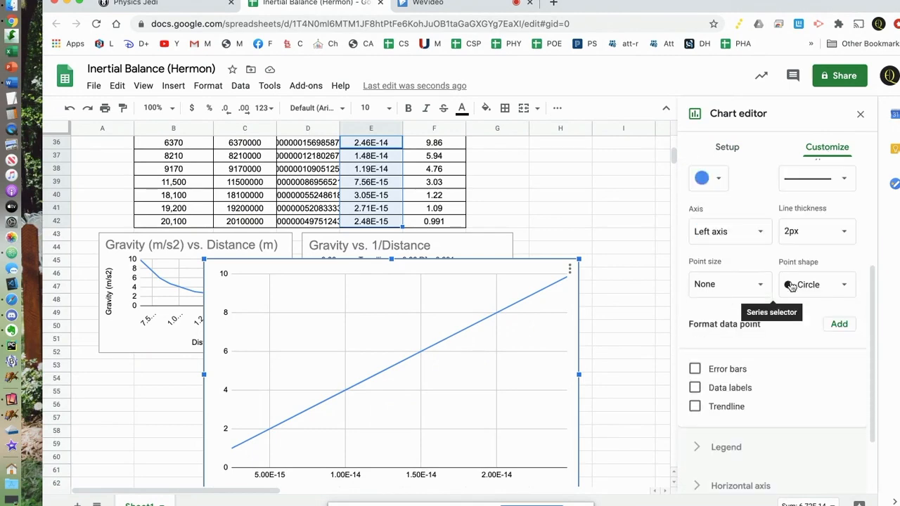
{"action": "left_click", "coordinate": [694, 407]}
{"action": "scroll", "coordinate": [802, 302], "scroll_direction": "down", "scroll_amount": 5}
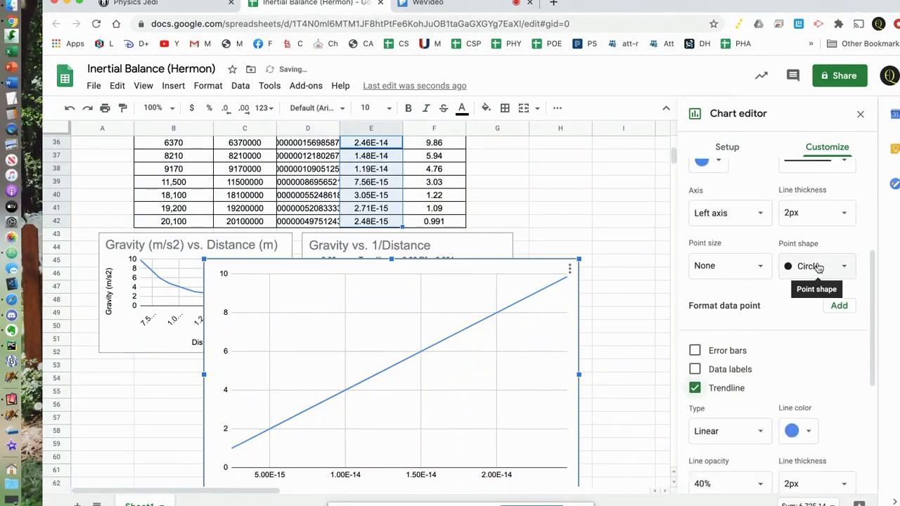
{"action": "left_click", "coordinate": [694, 417]}
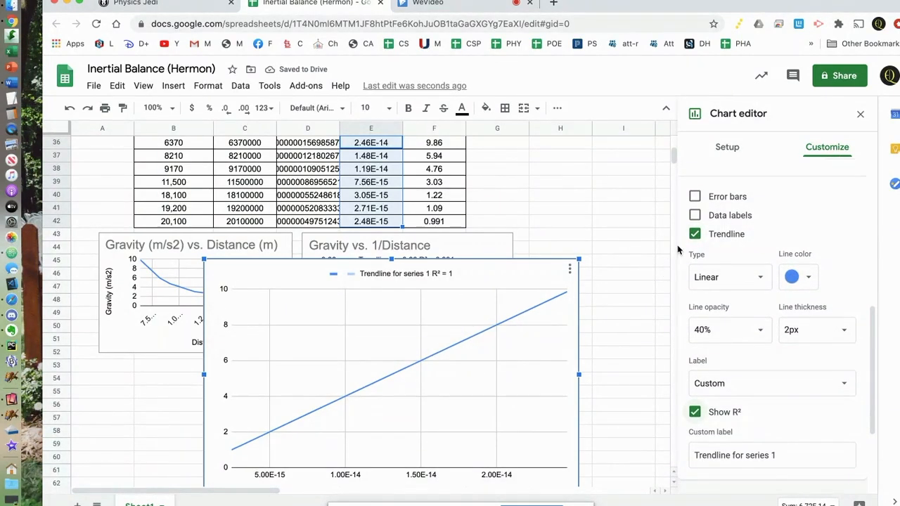
{"action": "scroll", "coordinate": [677, 246], "scroll_direction": "down", "scroll_amount": 1}
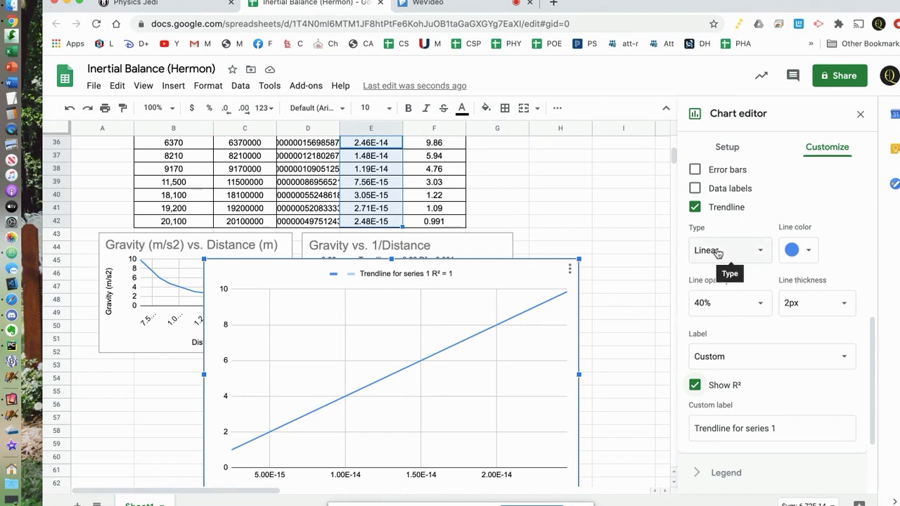
{"action": "scroll", "coordinate": [717, 253], "scroll_direction": "up", "scroll_amount": 5}
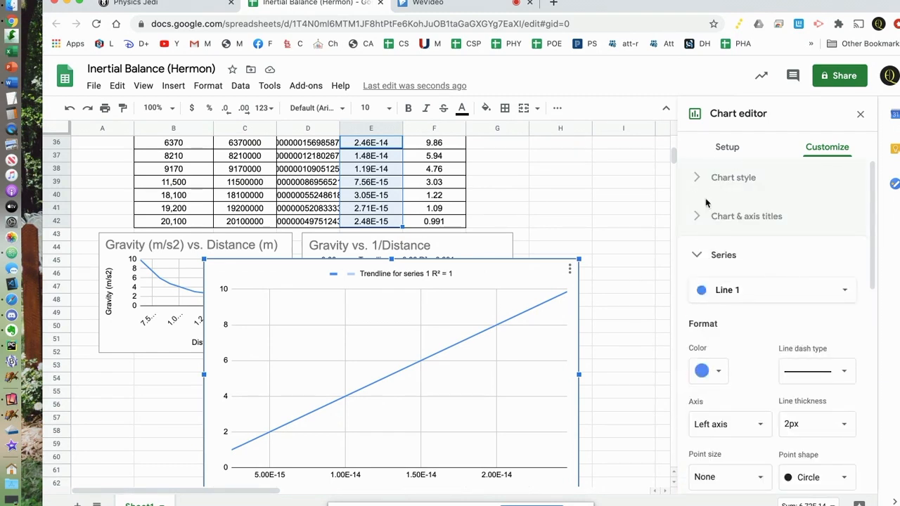
- Title the chart 'Gravity vs. 1/D^2'
{"action": "left_click", "coordinate": [699, 218]}
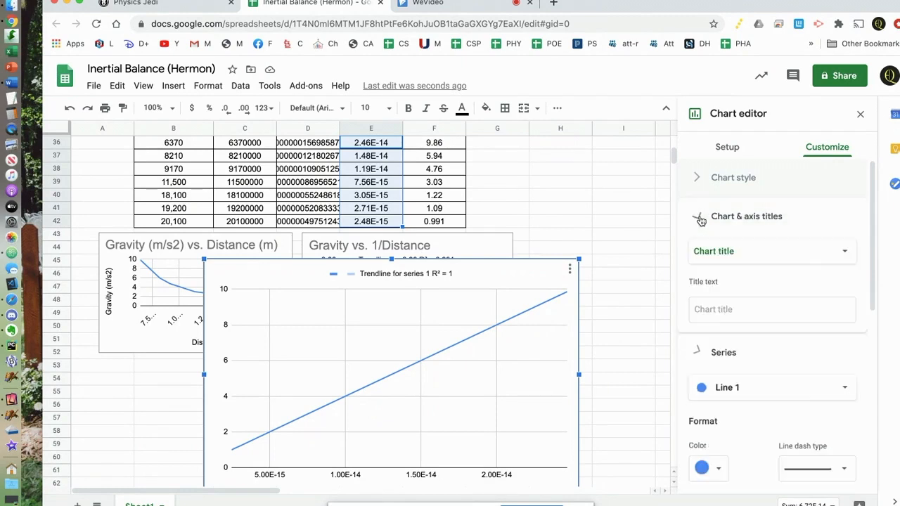
{"action": "left_click", "coordinate": [740, 316]}
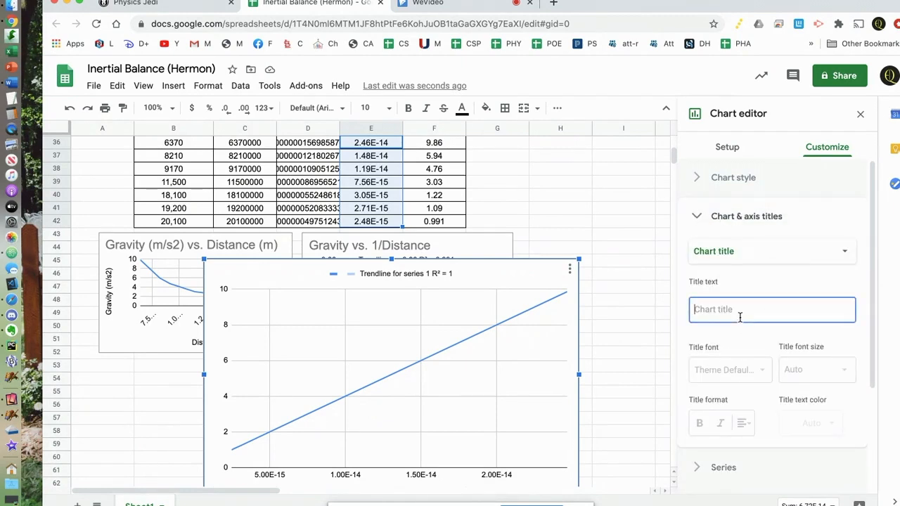
{"action": "type", "text": "Gravity vs. 1/D^2"}
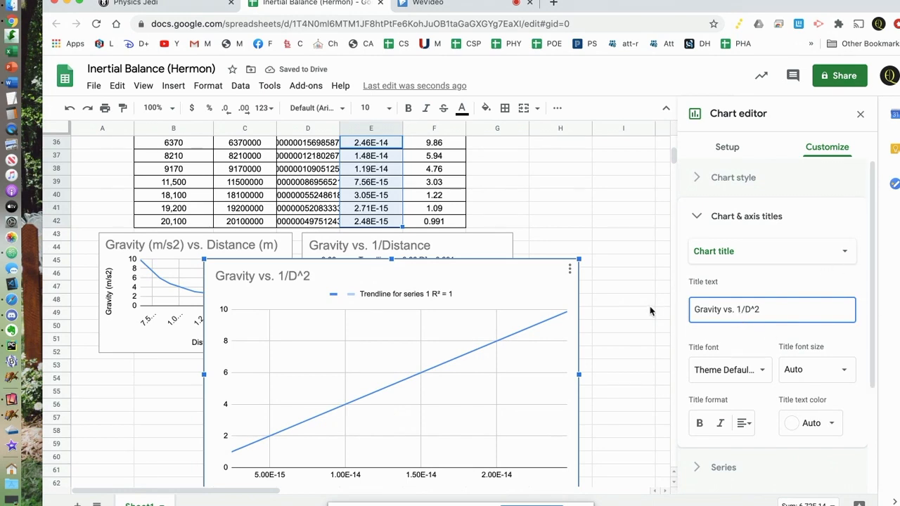
{"action": "scroll", "coordinate": [797, 247], "scroll_direction": "down", "scroll_amount": 5}
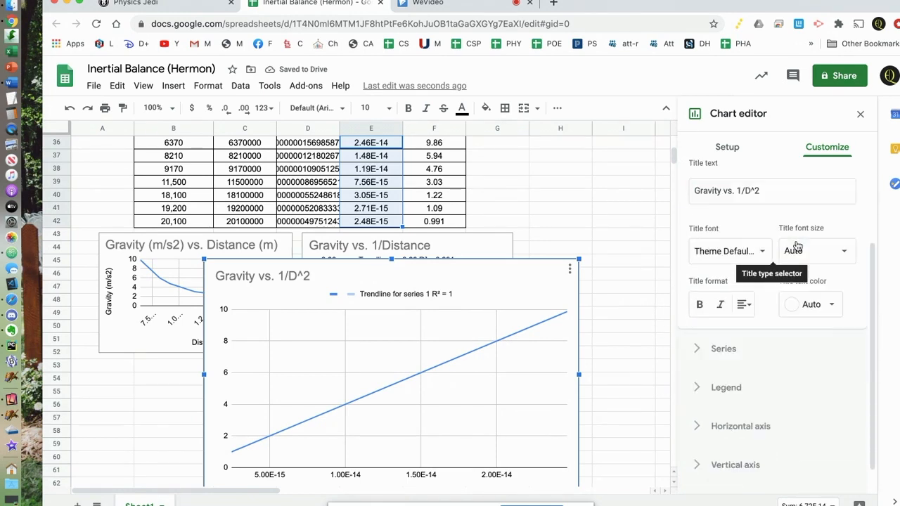
{"action": "scroll", "coordinate": [797, 245], "scroll_direction": "up", "scroll_amount": 5}
{"action": "left_click", "coordinate": [698, 218]}
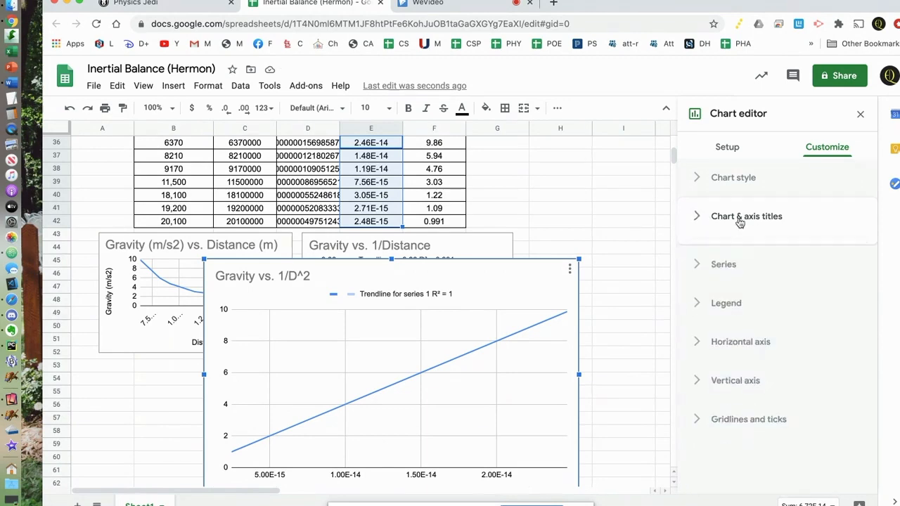
- Label the trendline with its equation
{"action": "left_click", "coordinate": [701, 257]}
{"action": "scroll", "coordinate": [738, 275], "scroll_direction": "down", "scroll_amount": 10}
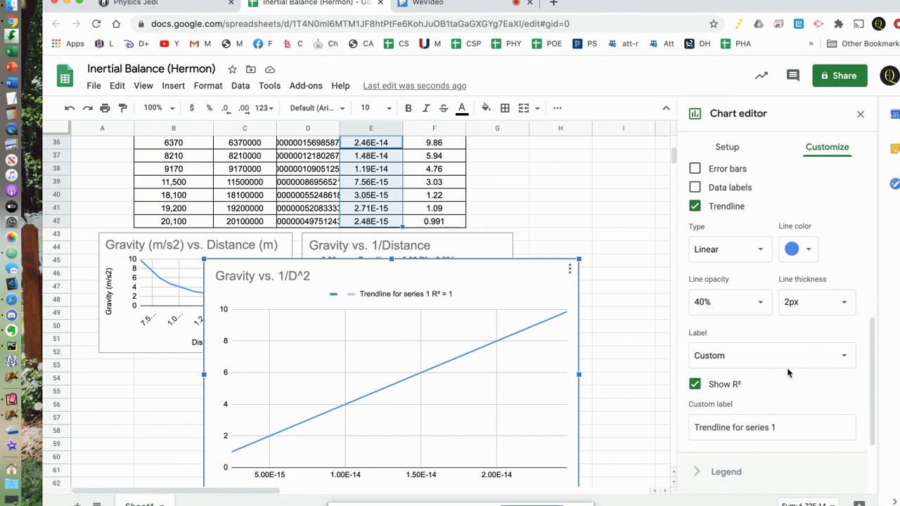
{"action": "left_click", "coordinate": [823, 362]}
{"action": "left_click", "coordinate": [751, 380]}
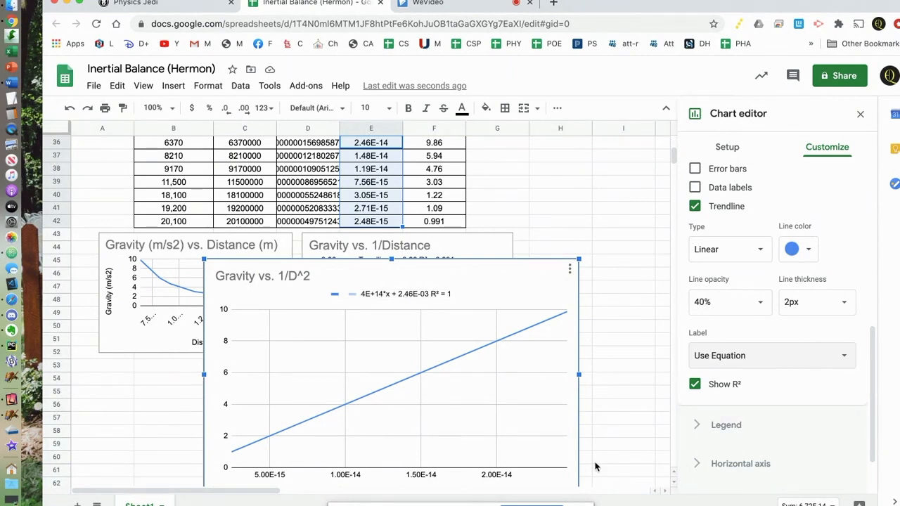
- Shrink the Gravity vs. 1/D^2 chart and place it below the other two charts
{"action": "left_click_drag", "start_coordinate": [202, 258], "coordinate": [355, 353]}
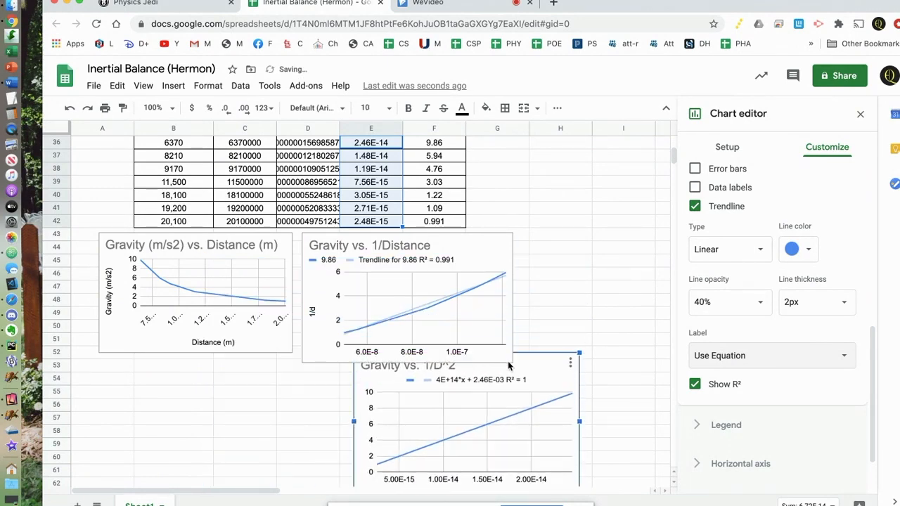
{"action": "left_click_drag", "start_coordinate": [521, 366], "coordinate": [344, 377]}
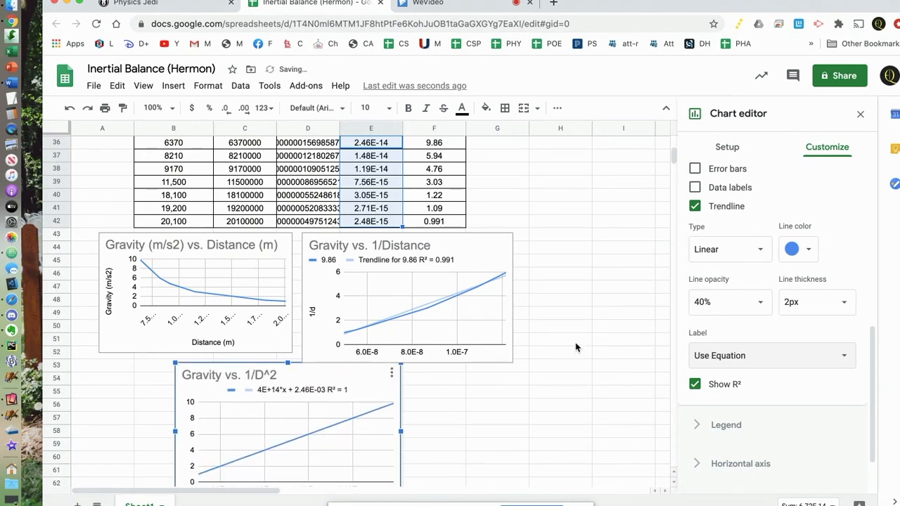
{"action": "left_click", "coordinate": [860, 115]}
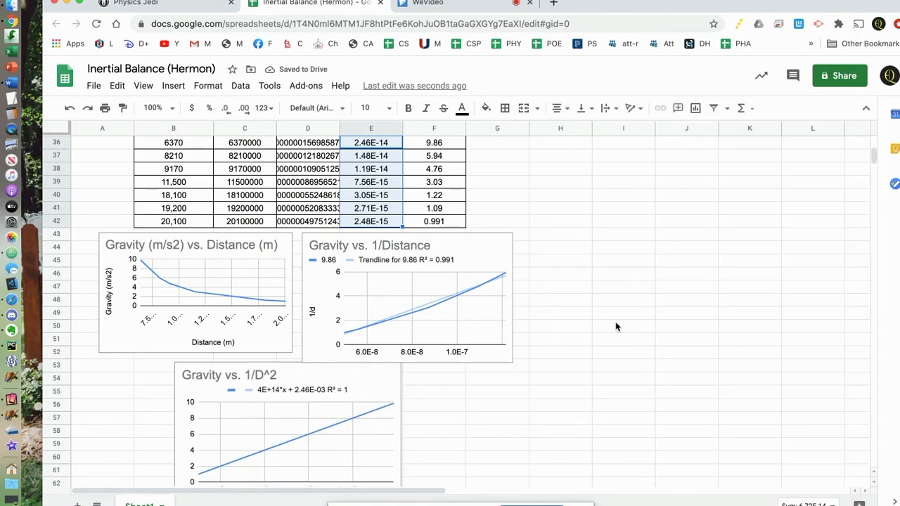
{"action": "scroll", "coordinate": [603, 310], "scroll_direction": "up", "scroll_amount": 10}
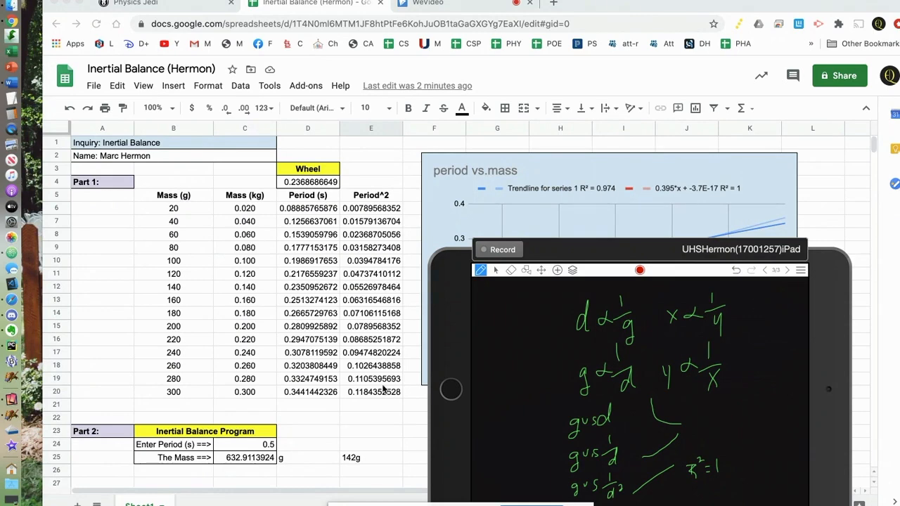
{"action": "scroll", "coordinate": [344, 306], "scroll_direction": "down", "scroll_amount": 8}
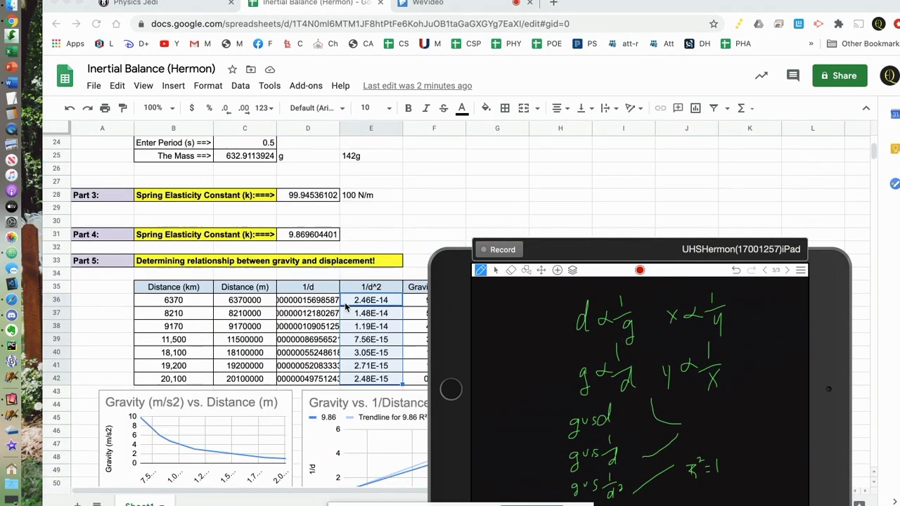
{"action": "scroll", "coordinate": [344, 305], "scroll_direction": "up", "scroll_amount": 4}
{"action": "scroll", "coordinate": [344, 307], "scroll_direction": "up", "scroll_amount": 4}
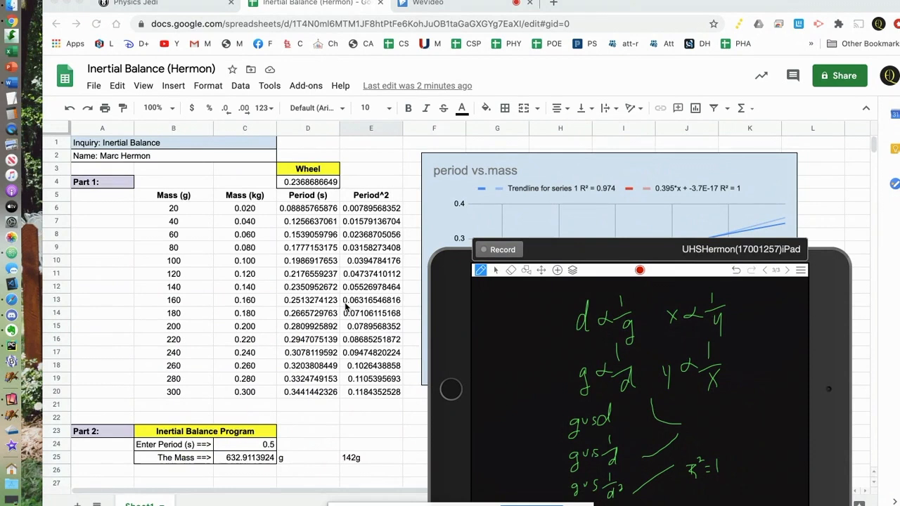